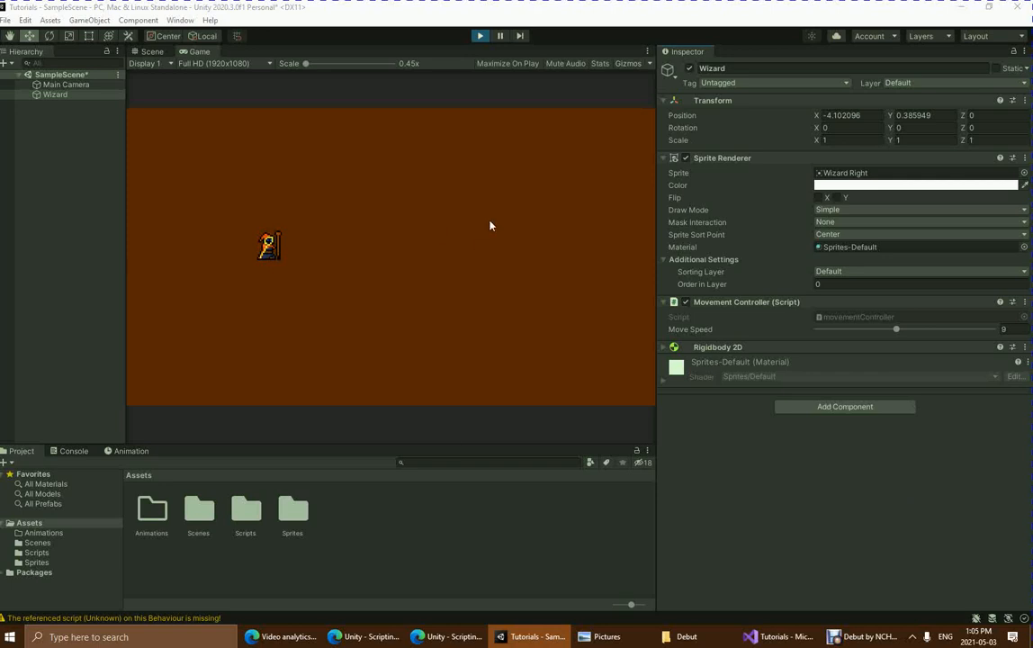
Step: Look through the system calendar from May 2021 back to February, return forward to April and close it
left_click(759, 500)
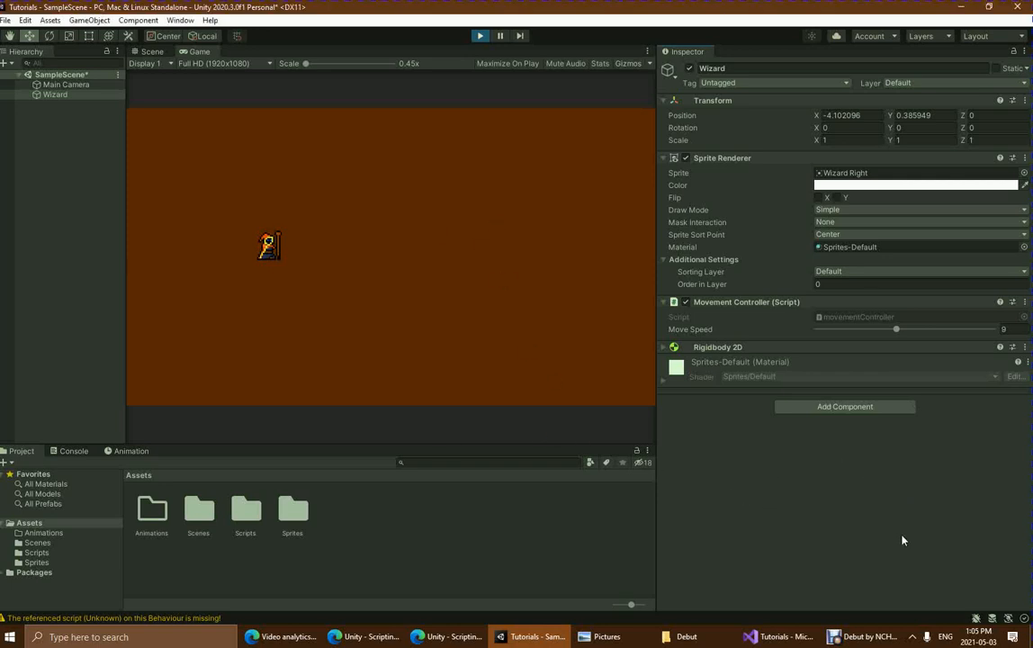
left_click(979, 636)
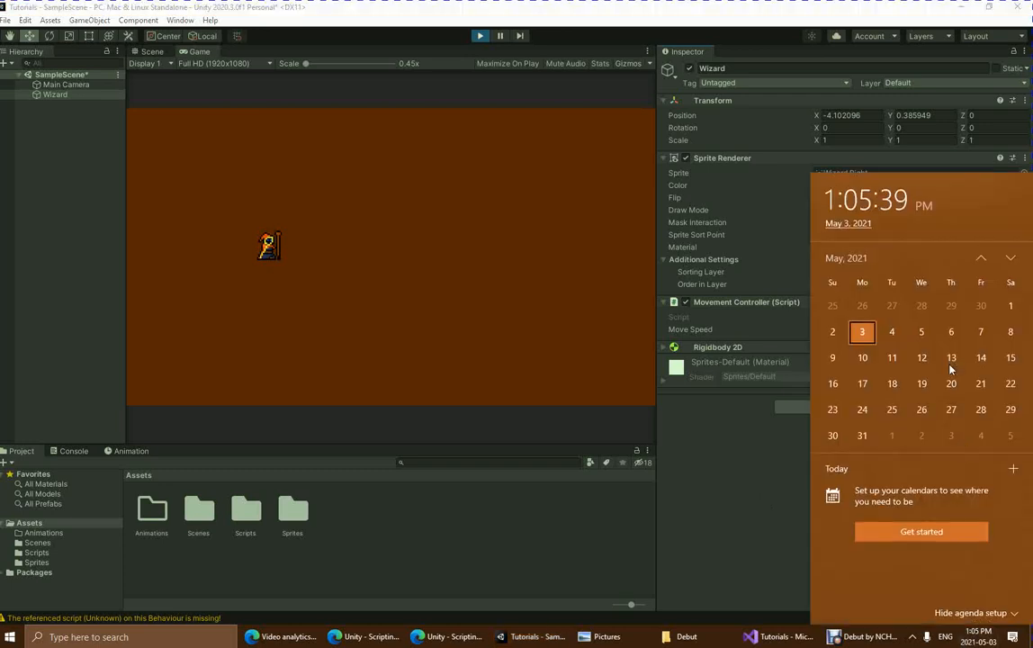
left_click(981, 257)
left_click(981, 257)
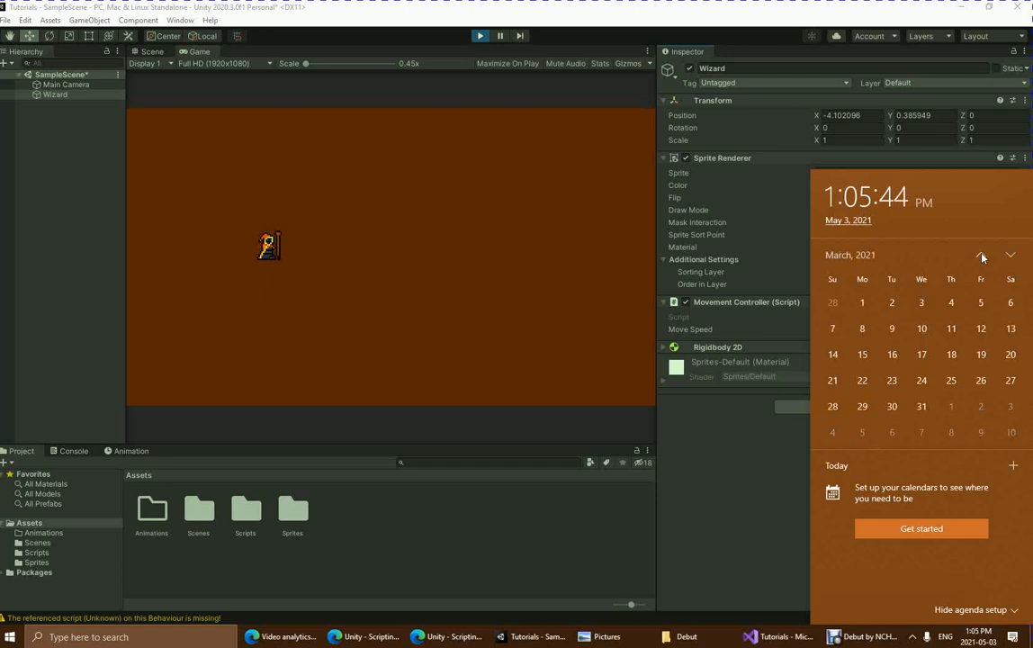
left_click(981, 257)
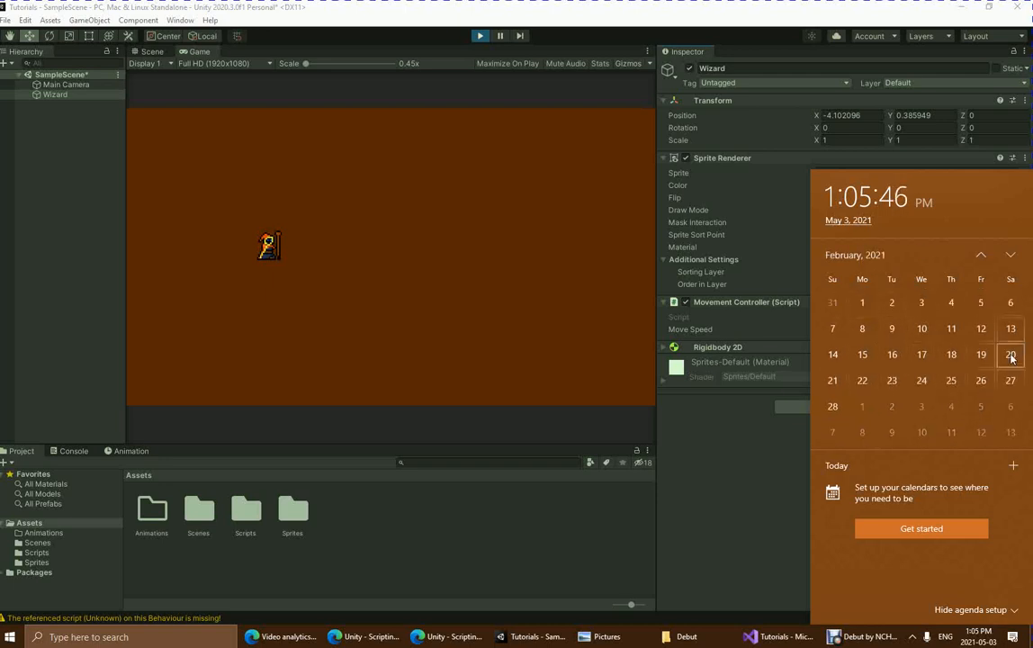
left_click(1010, 257)
left_click(1011, 256)
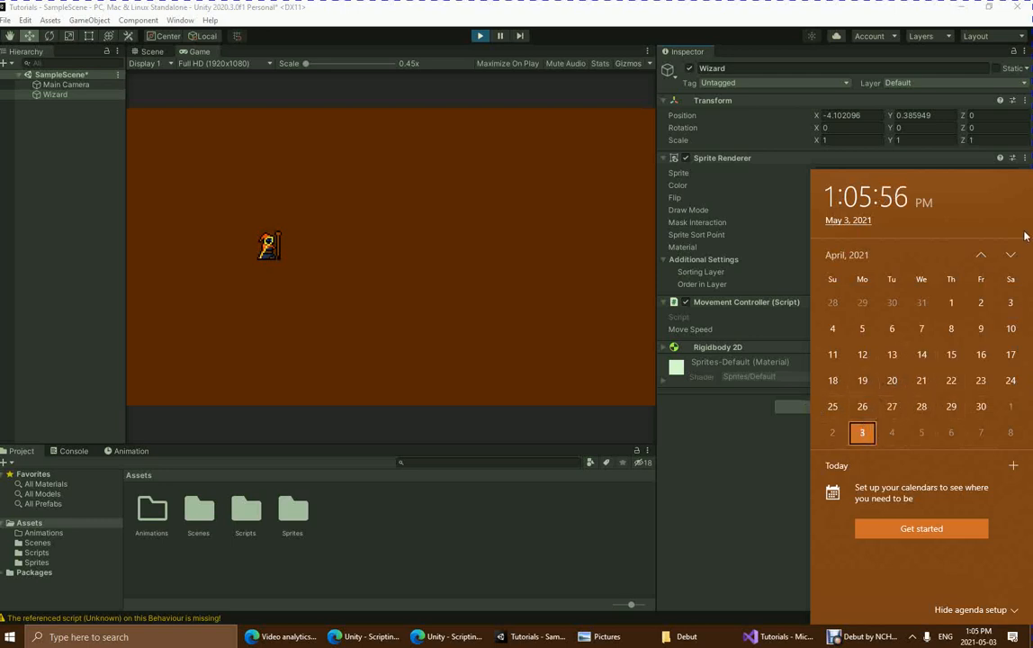
left_click(558, 314)
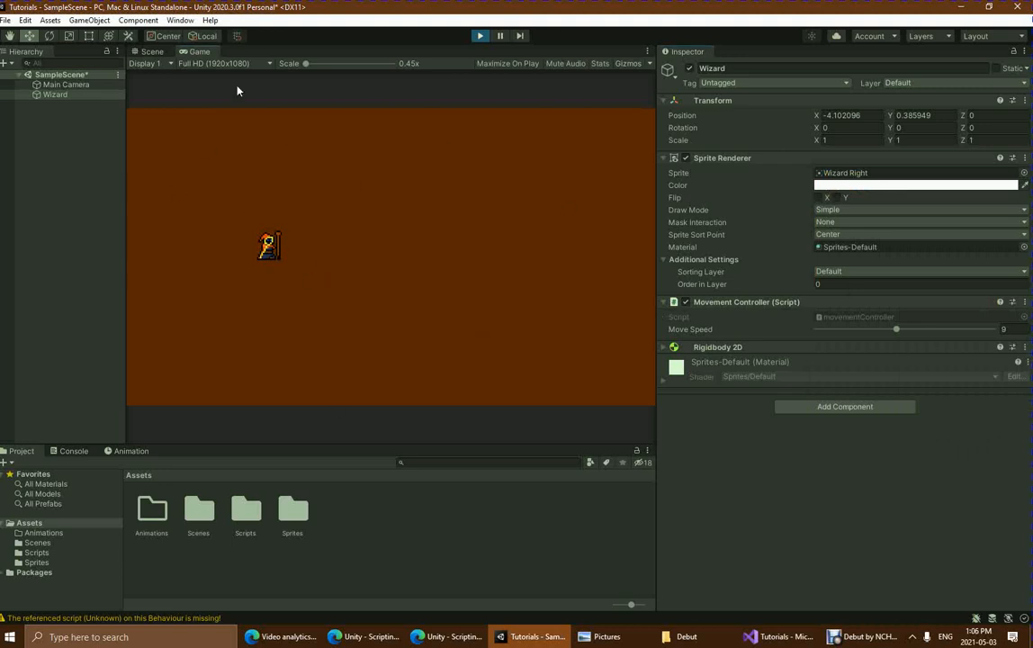
Step: Switch to the browser, go to itch.io and open the Rogue, Venture Out game page from the account's profile
left_click(453, 637)
left_click(479, 25)
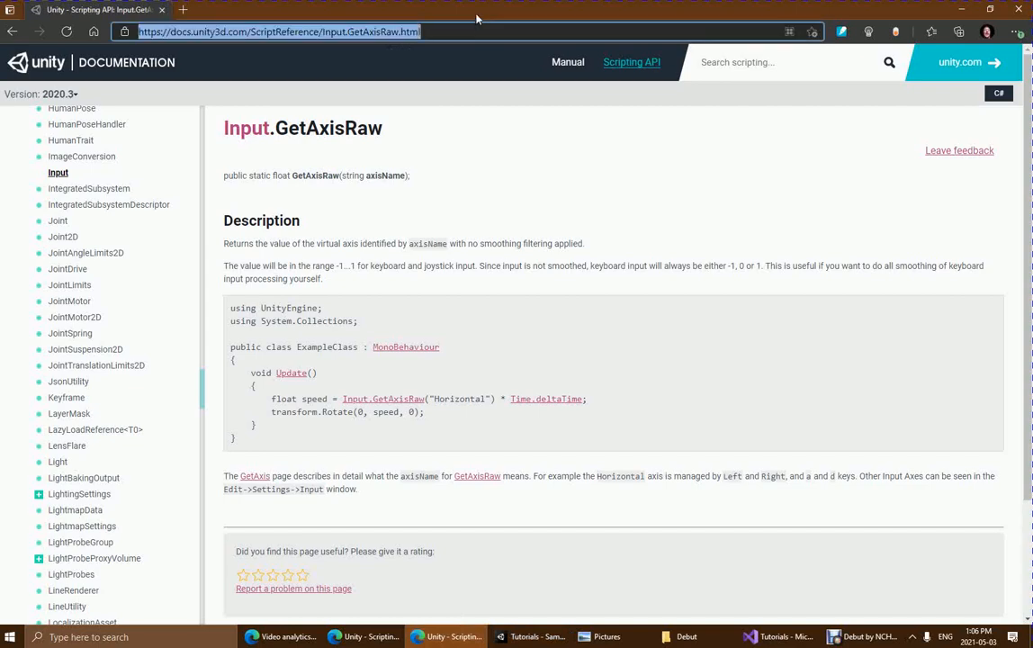
type("itch")
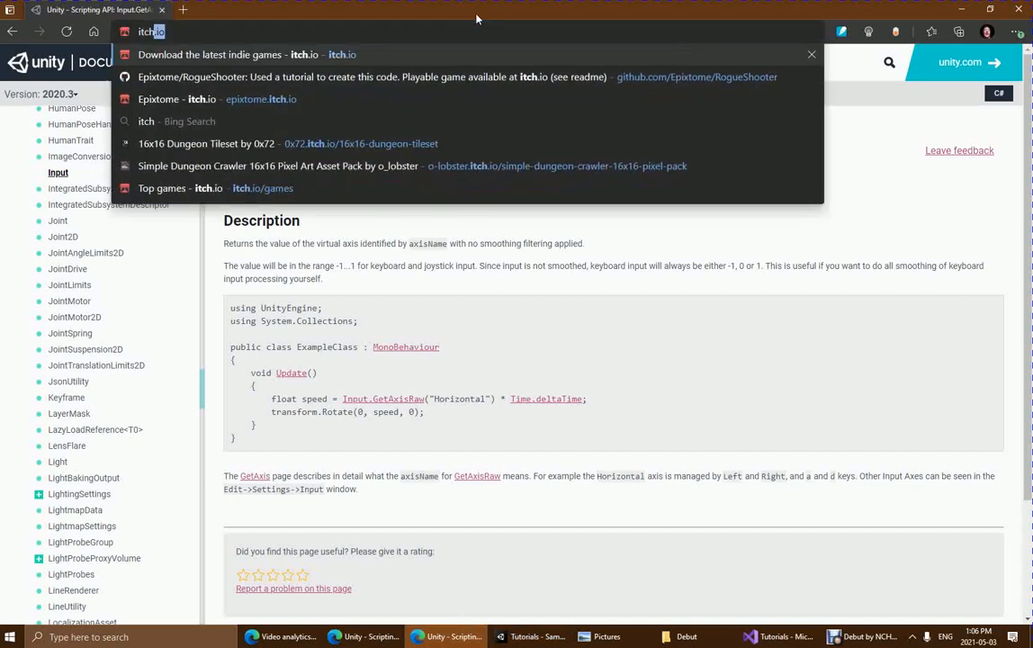
key("Return")
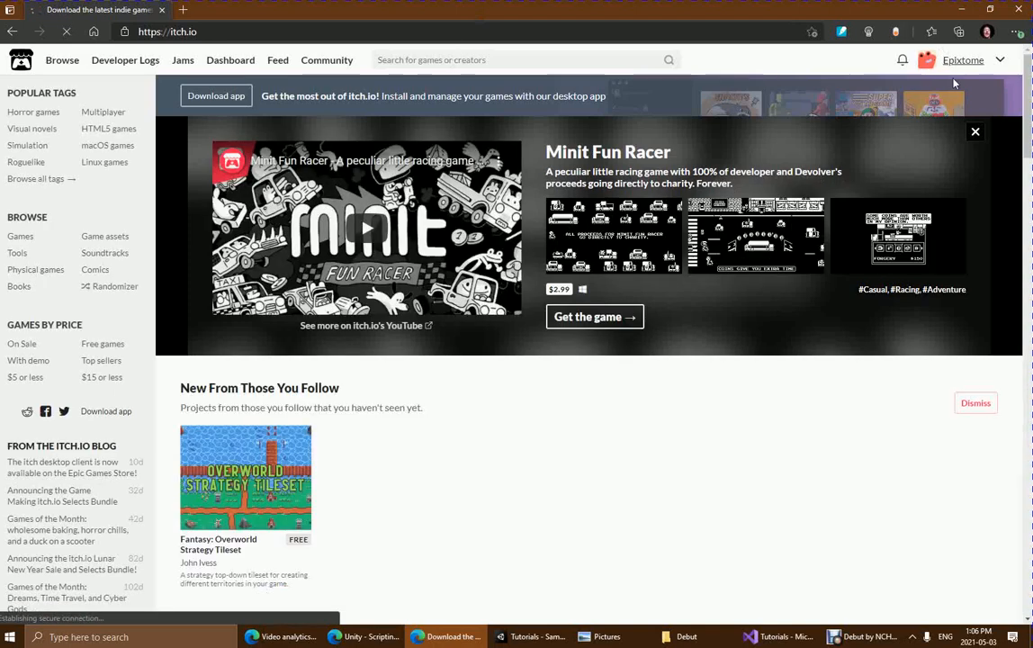
left_click(961, 60)
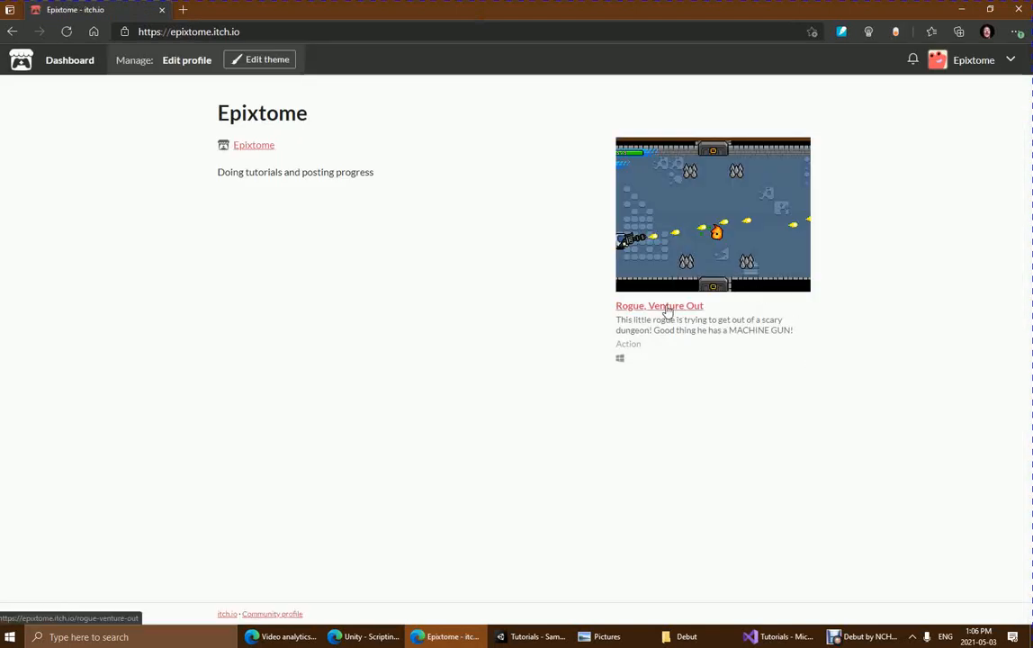
left_click(668, 307)
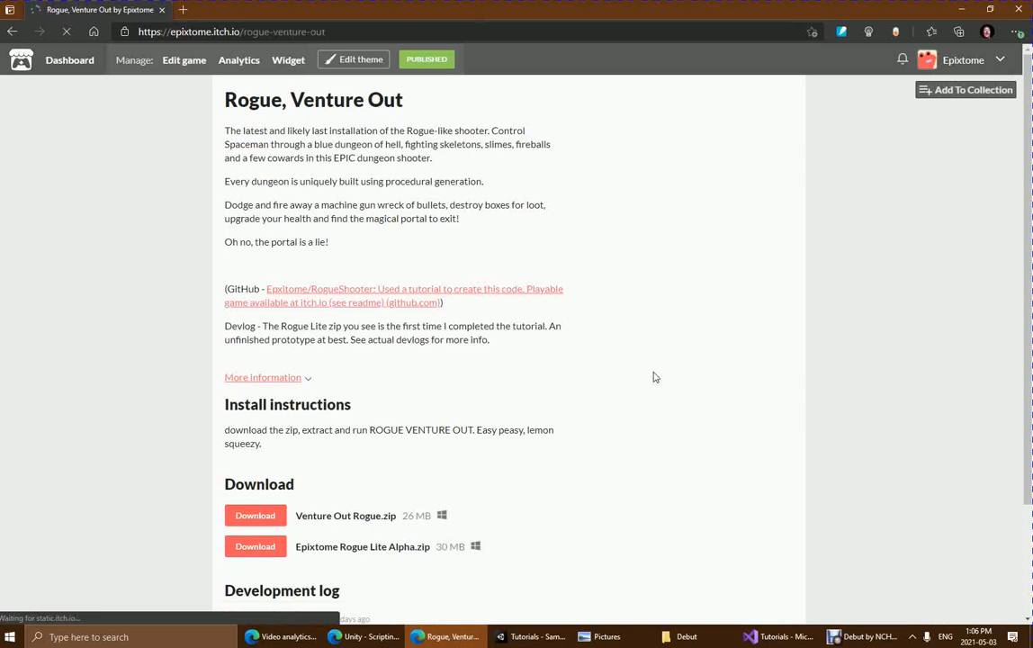
Step: View the Rogue, Venture Out screenshots enlarged one after another, up to the death screen, and close the viewer
scroll(830, 398, "down", 1)
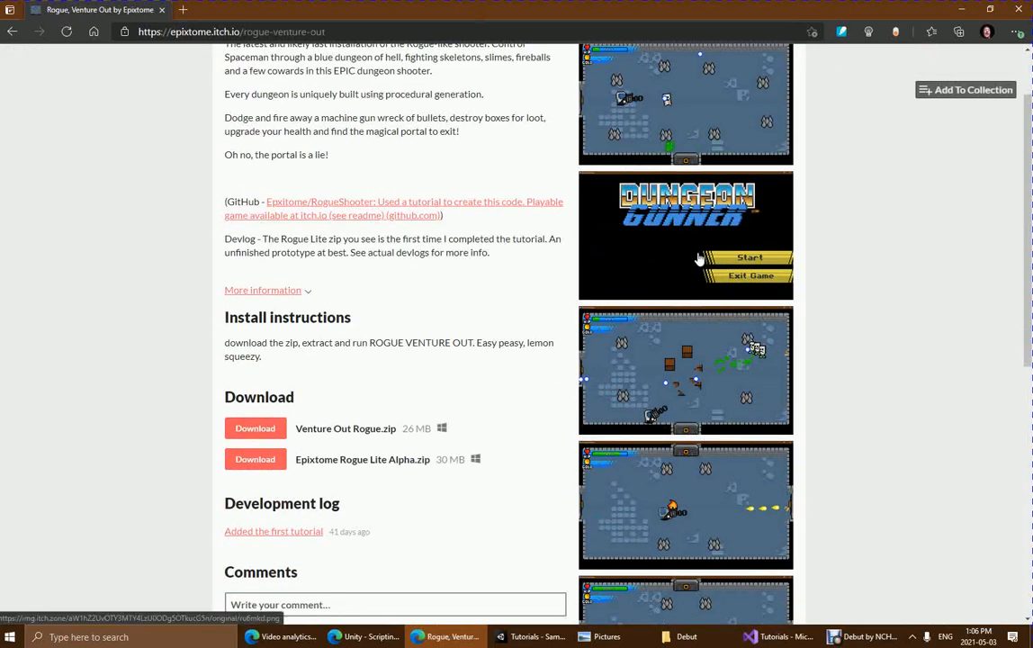
left_click(699, 259)
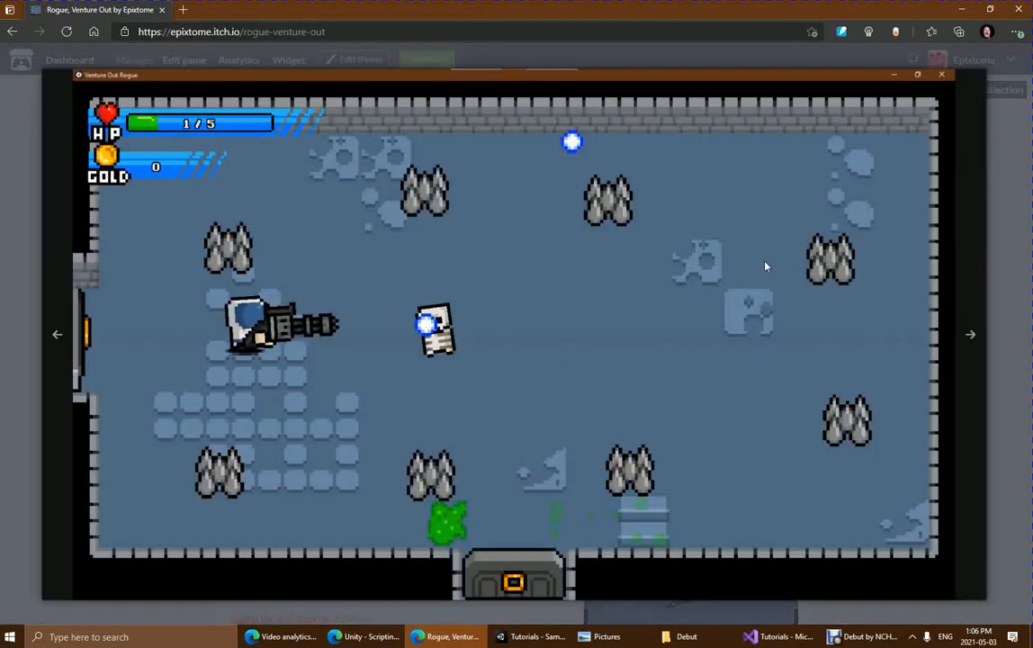
left_click(969, 337)
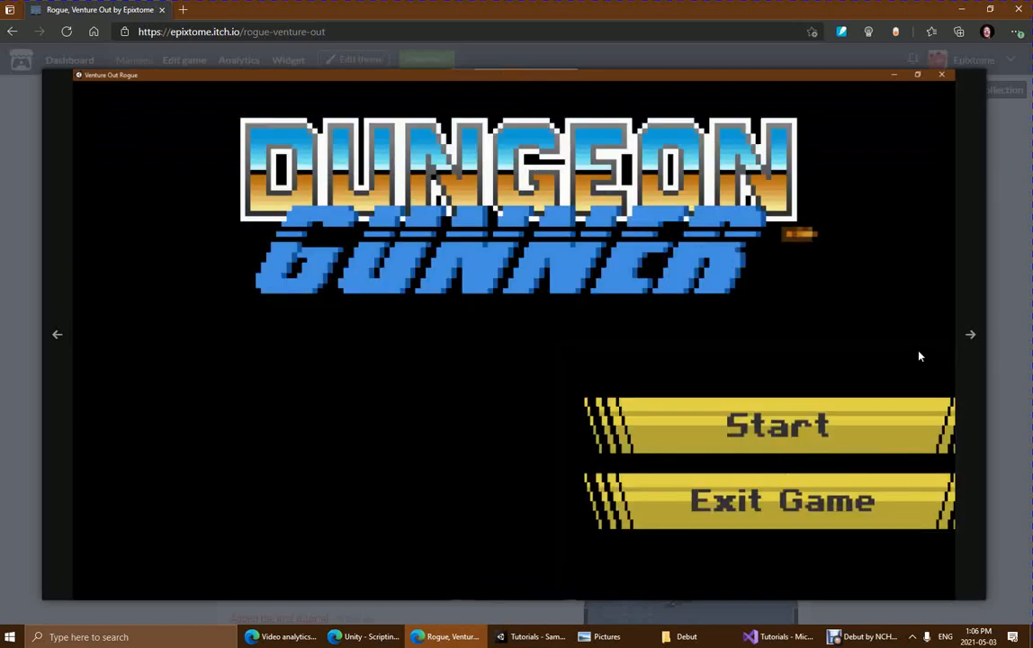
left_click(969, 335)
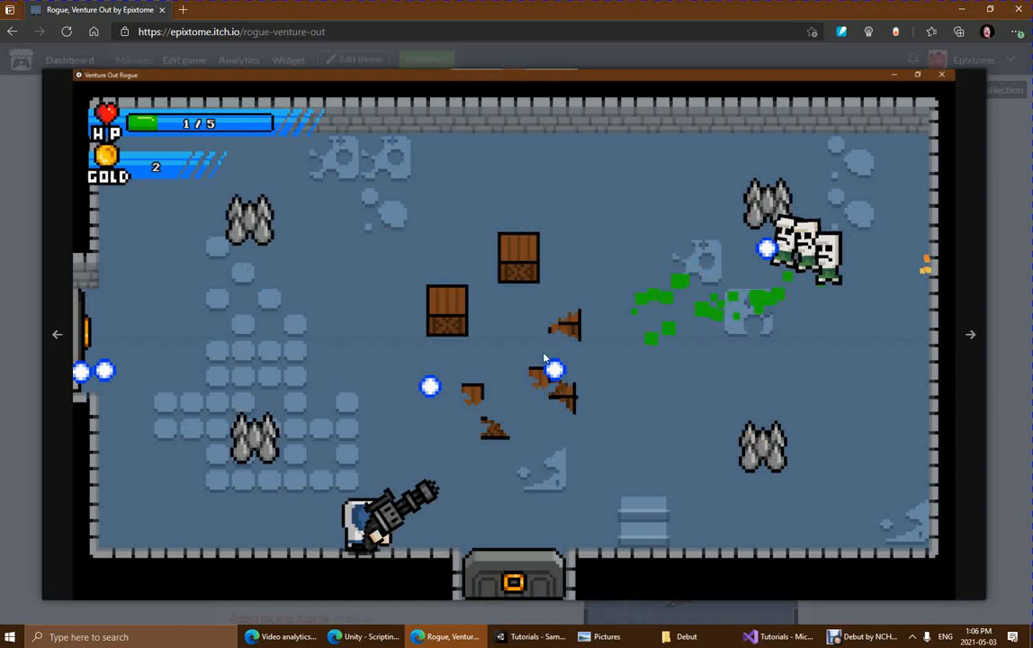
left_click(971, 338)
left_click(971, 338)
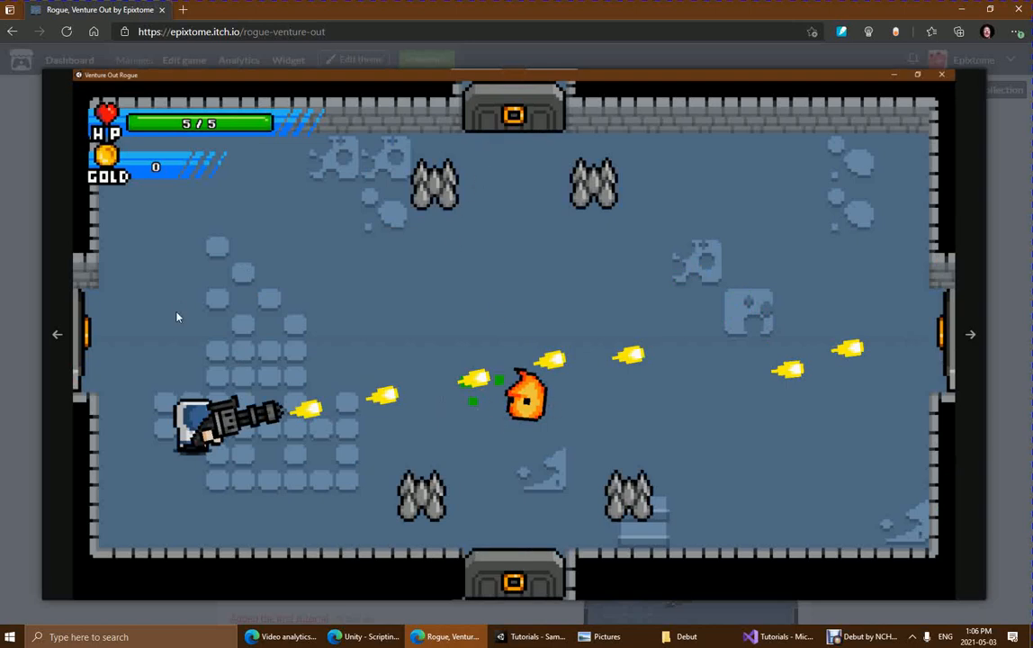
left_click(972, 337)
left_click(972, 341)
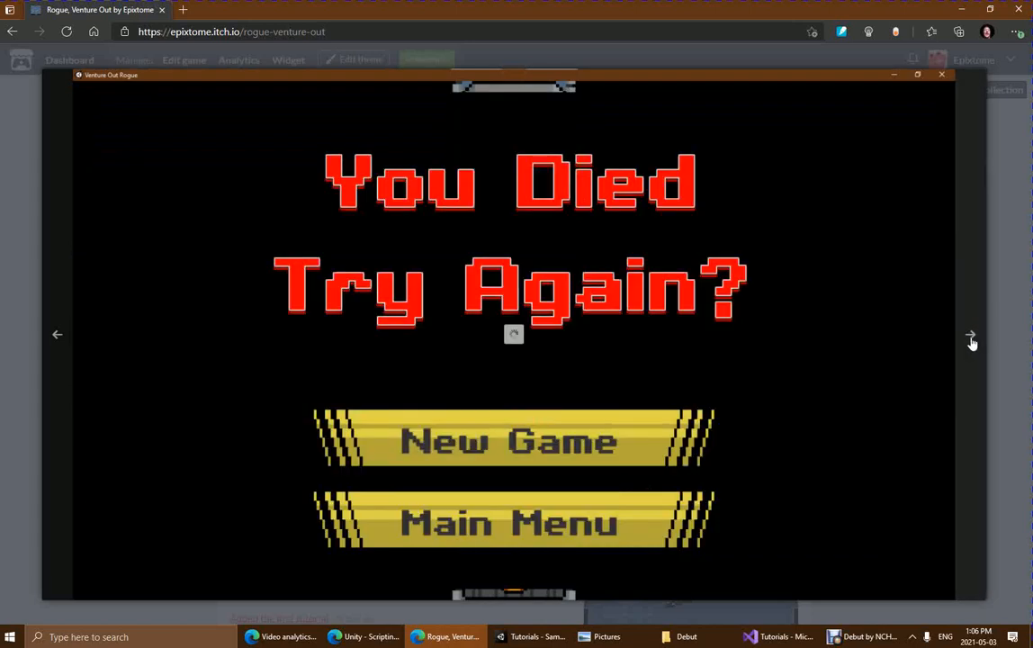
left_click(1007, 295)
Step: View the last gameplay screenshot of the page enlarged, close it and return to the game description
scroll(810, 491, "down", 7)
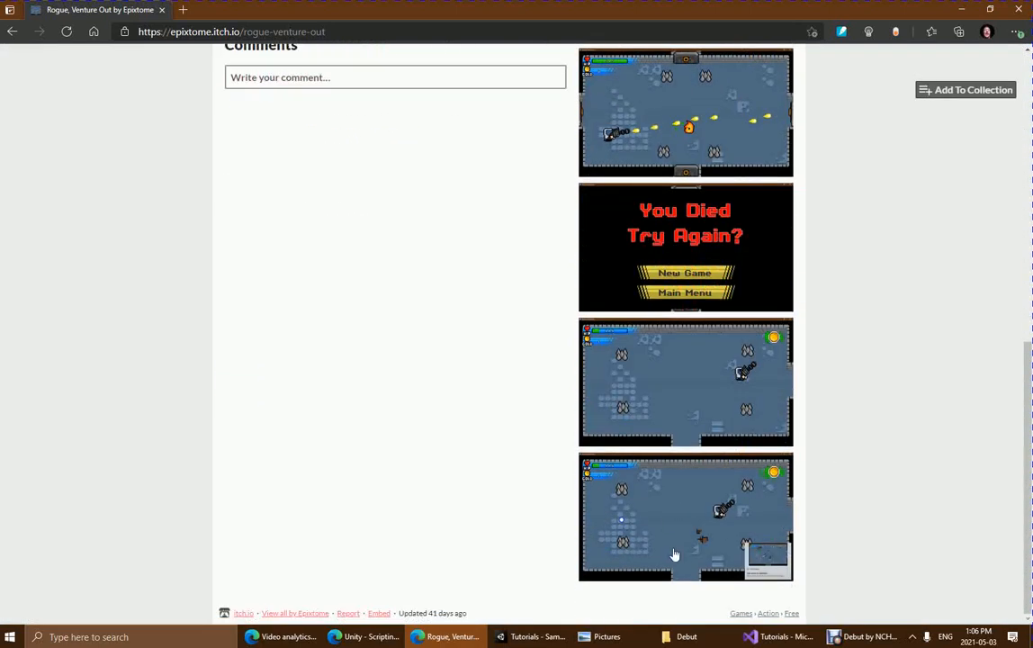
scroll(666, 378, "up", 1)
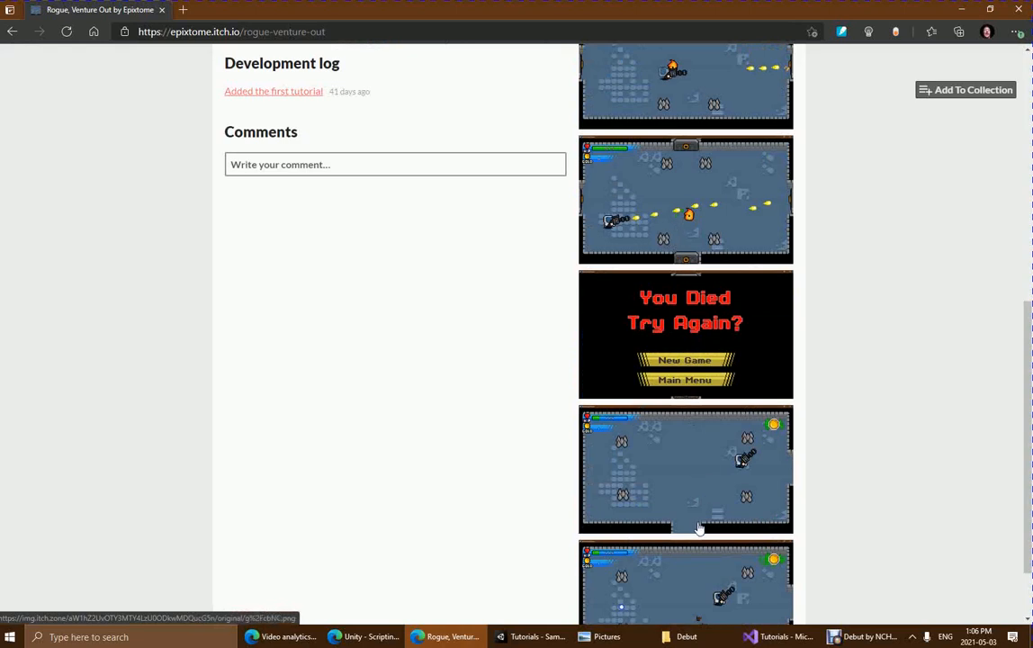
left_click(604, 583)
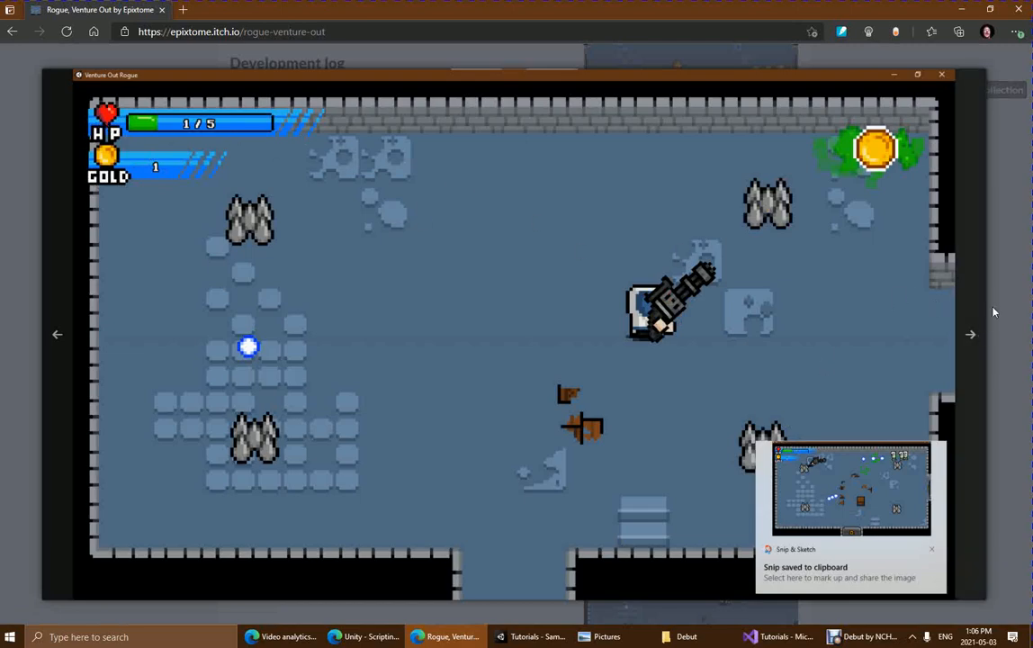
key("Escape")
scroll(825, 418, "up", 6)
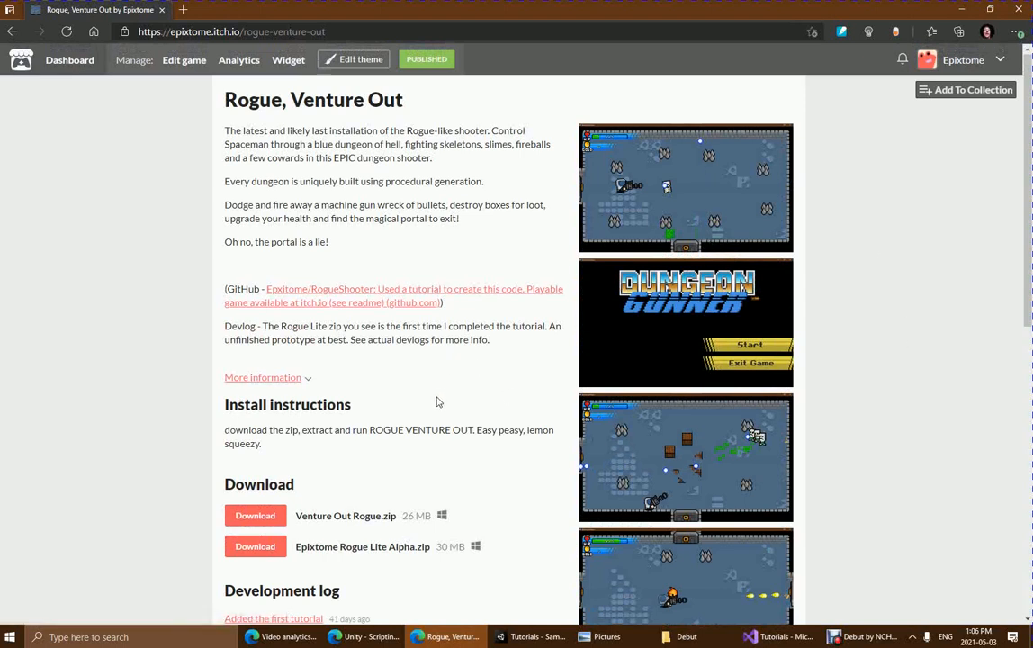
Step: Select the game page's web address, switch back to Unity and inspect the Wizard and Main Camera objects
left_click(688, 31)
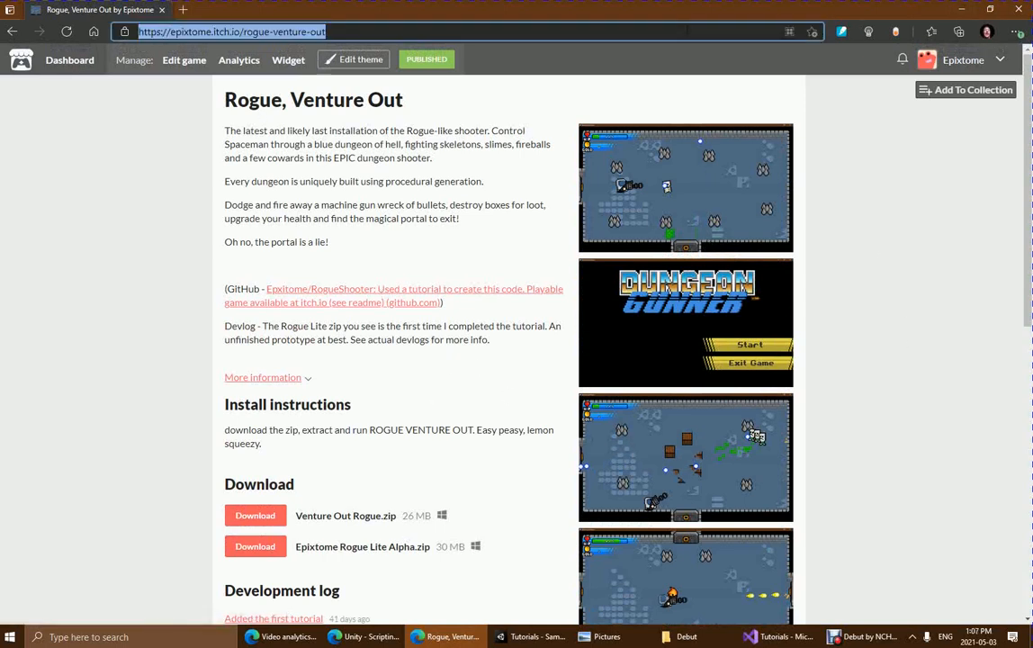
key("alt+Tab")
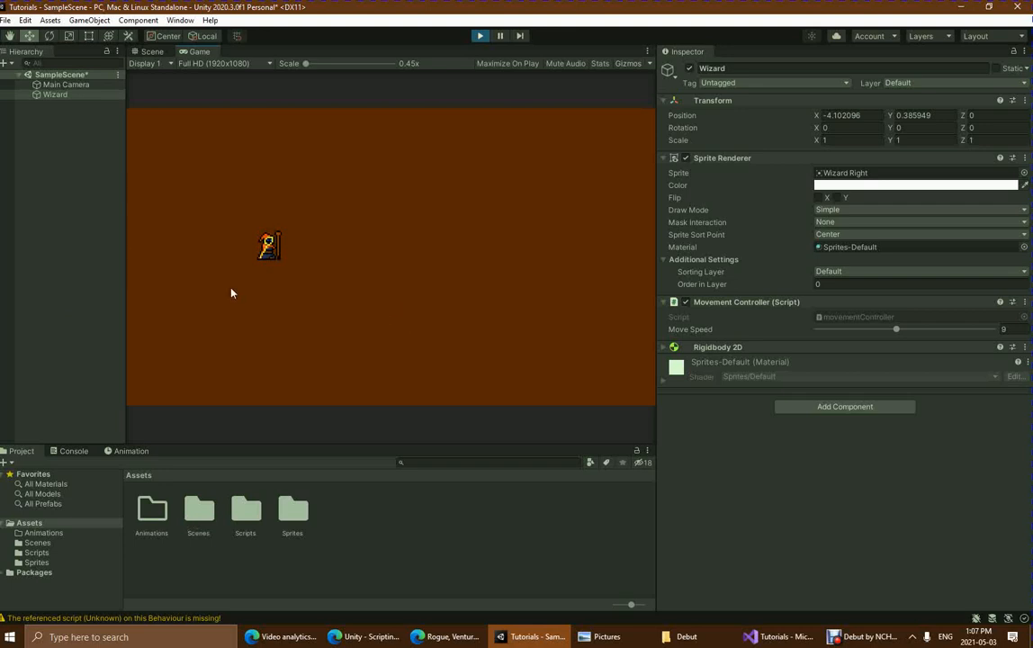
left_click(36, 170)
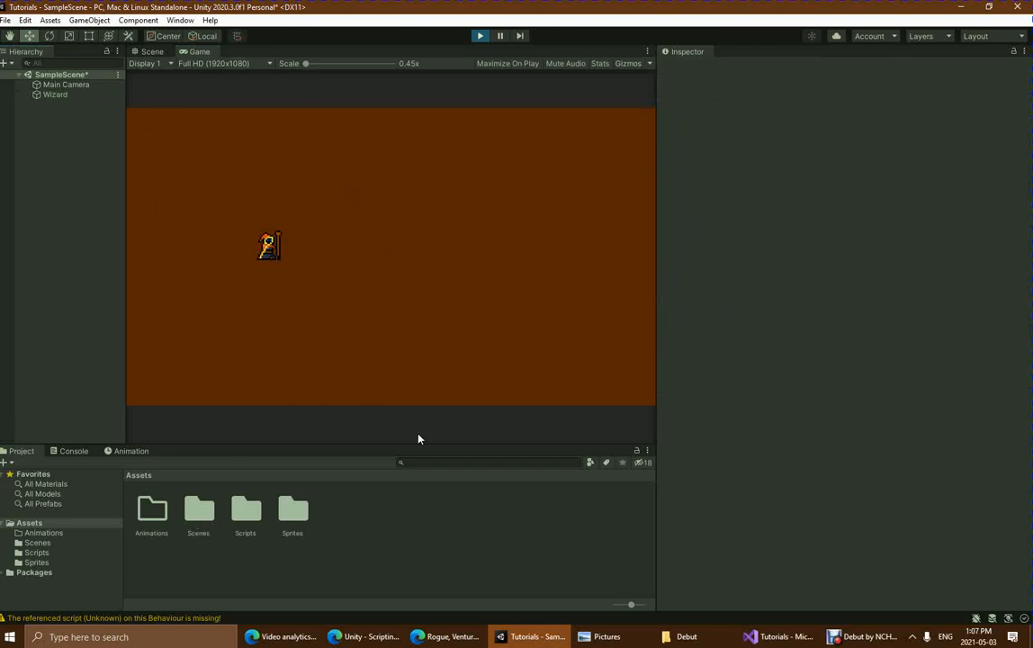
left_click(54, 95)
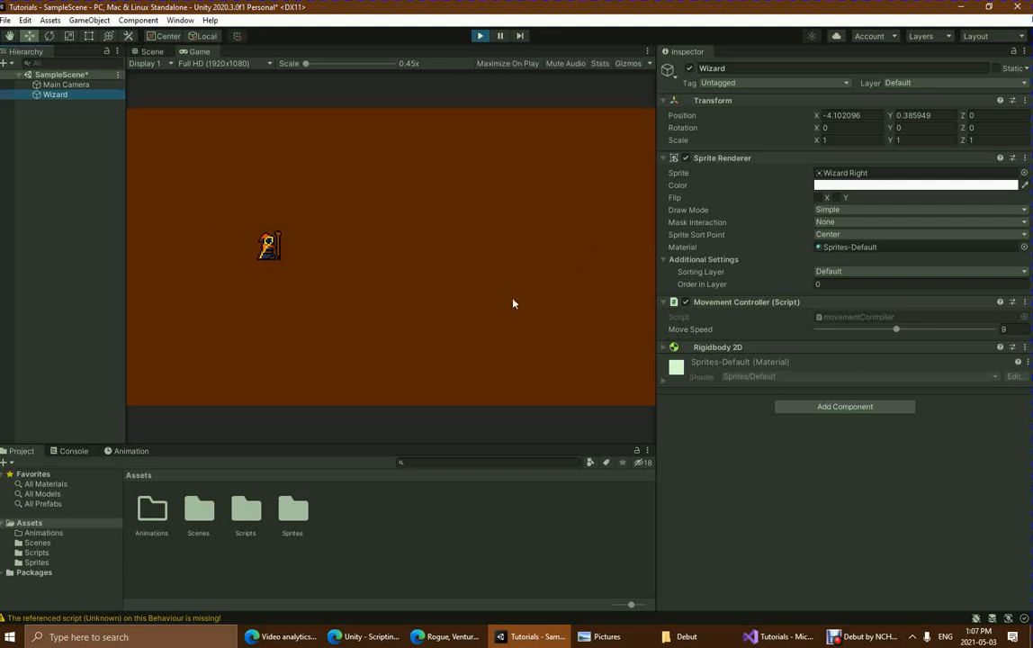
left_click(76, 157)
left_click(55, 95)
left_click(59, 86)
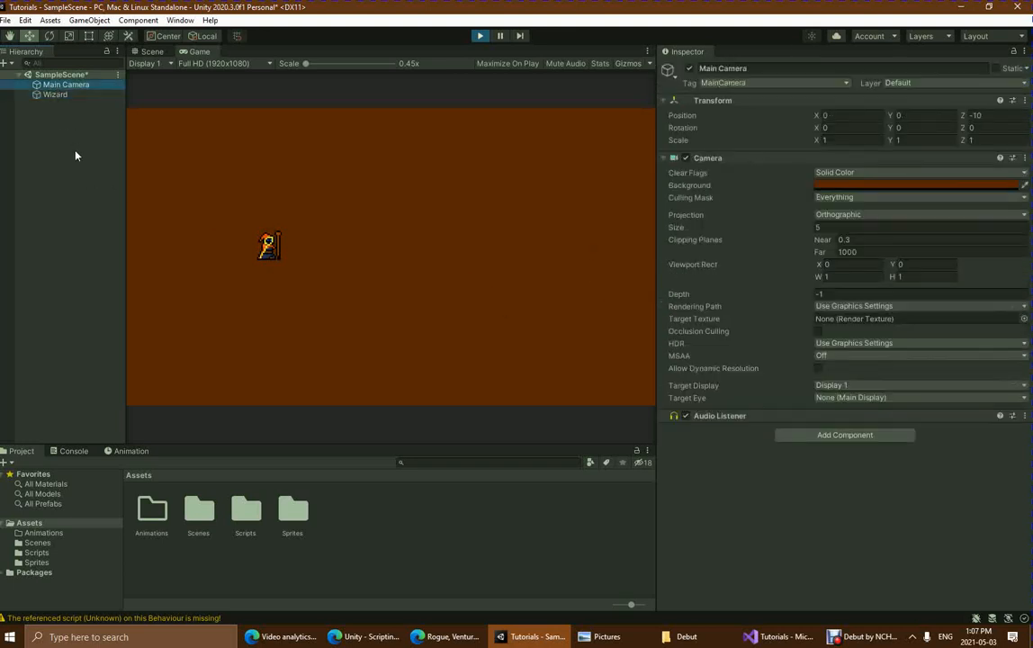
Step: Create an empty game object in SampleScene during play mode and select it
left_click(74, 155)
right_click(55, 150)
left_click(94, 293)
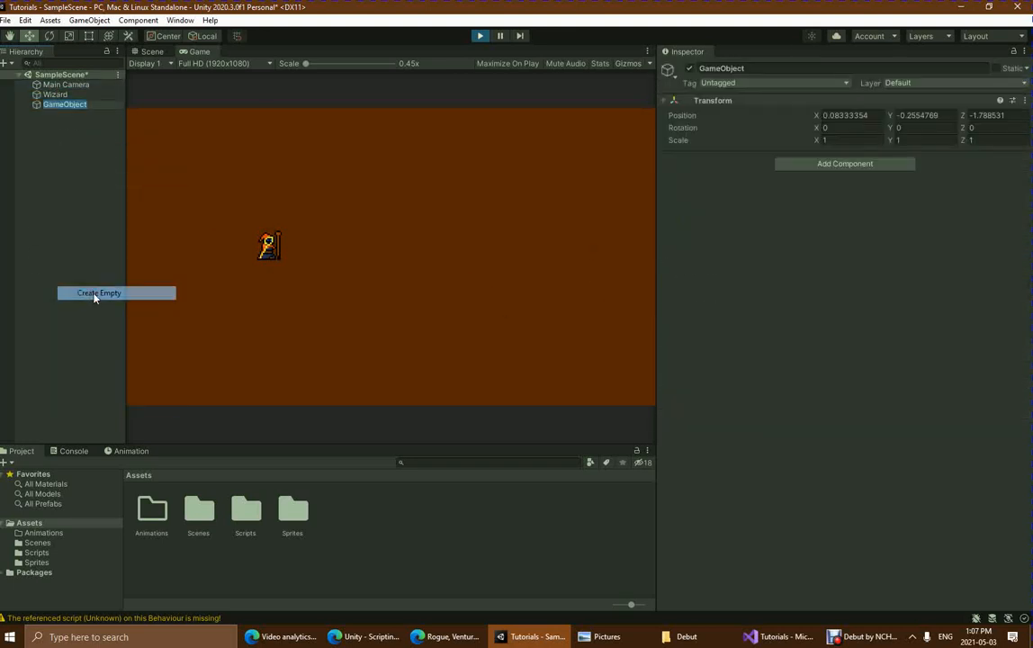
left_click(61, 168)
left_click(60, 104)
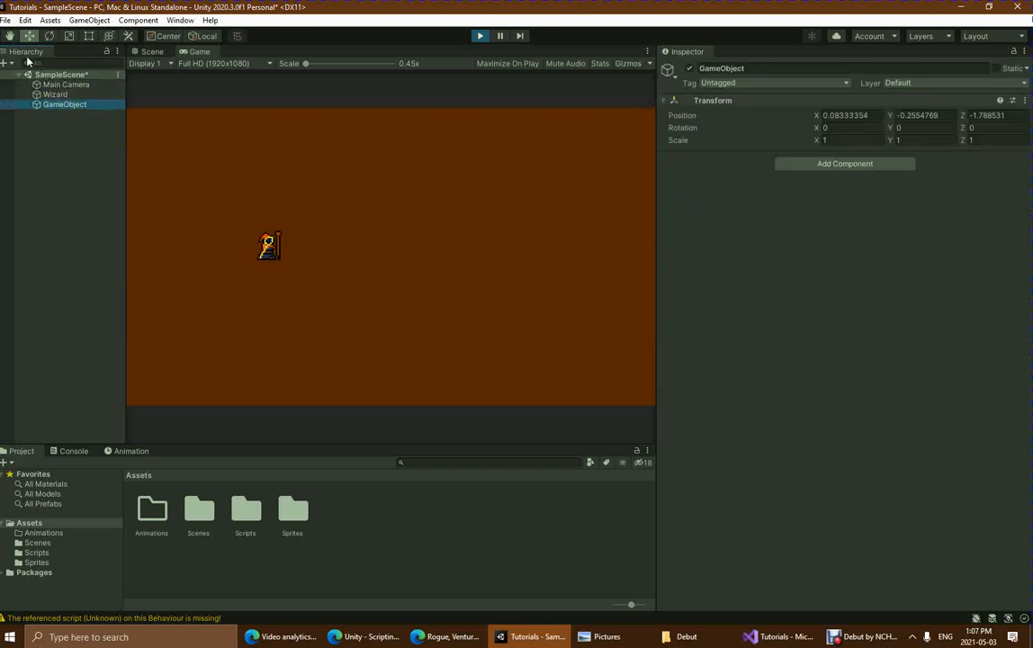
Step: Stop play mode and move the Wizard up and further left of the camera in the scene
left_click(56, 94)
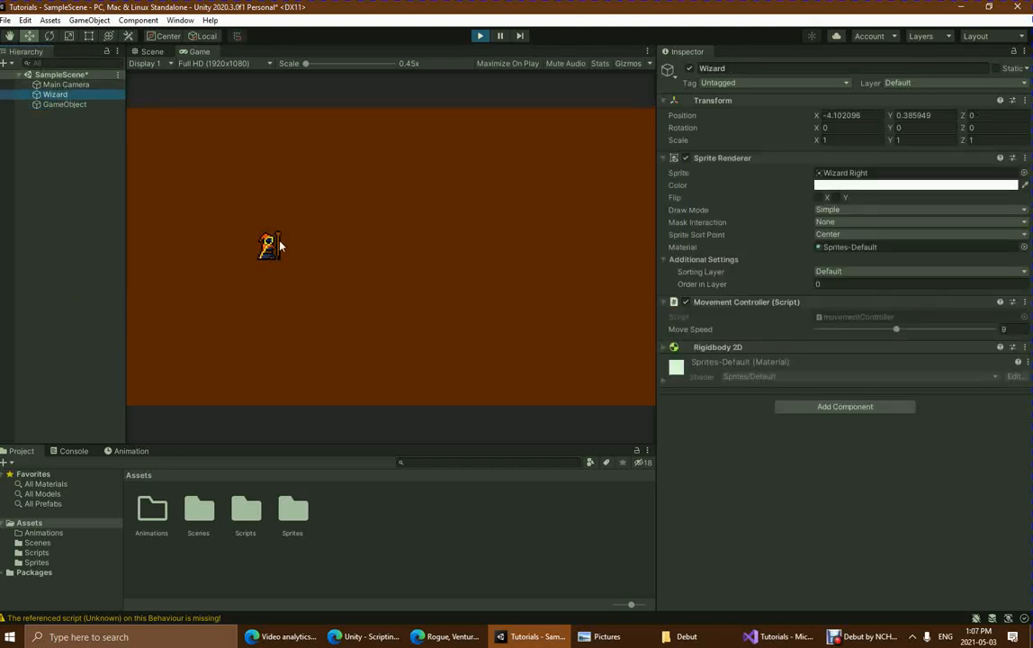
left_click(479, 36)
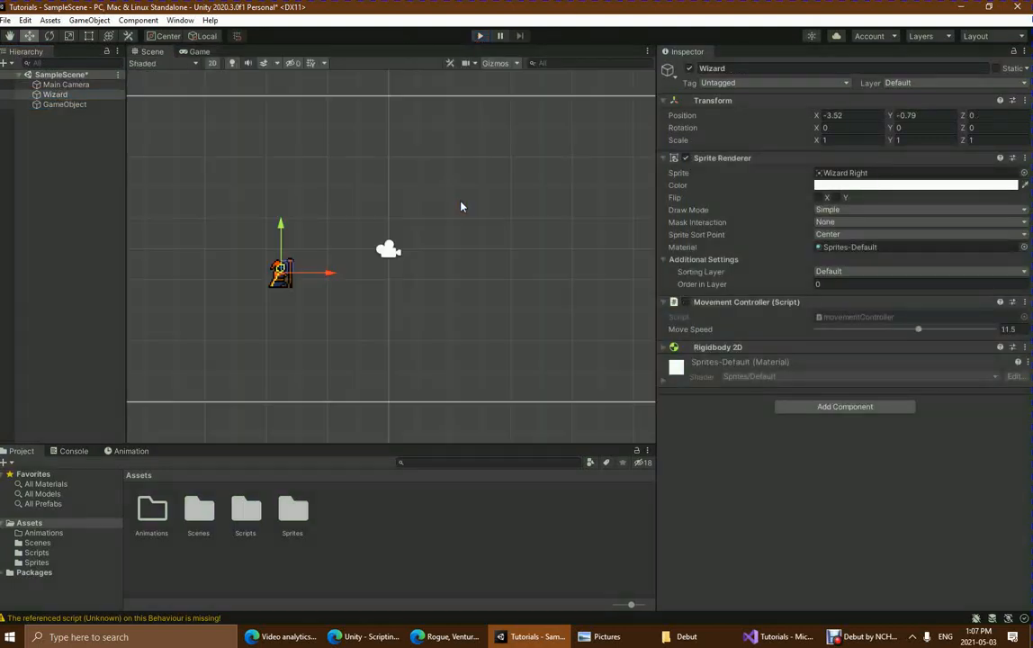
left_click_drag(288, 268, 228, 230)
left_click(48, 110)
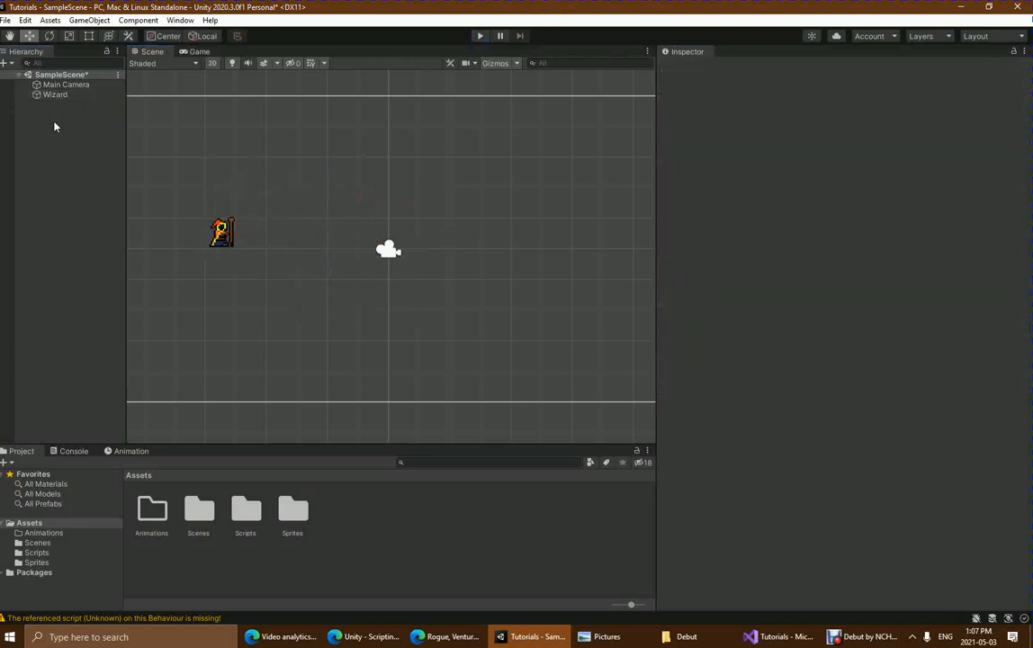
Step: Create an empty game object in SampleScene and place it to the right of the camera, slightly below the centre line
right_click(51, 127)
left_click(102, 274)
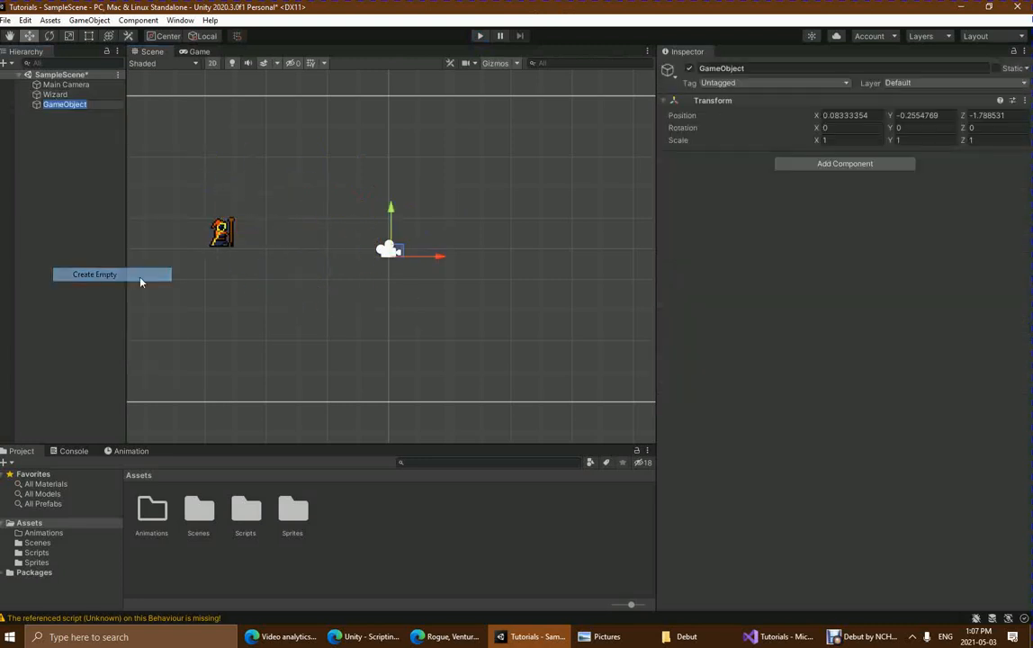
left_click(71, 176)
left_click(81, 105)
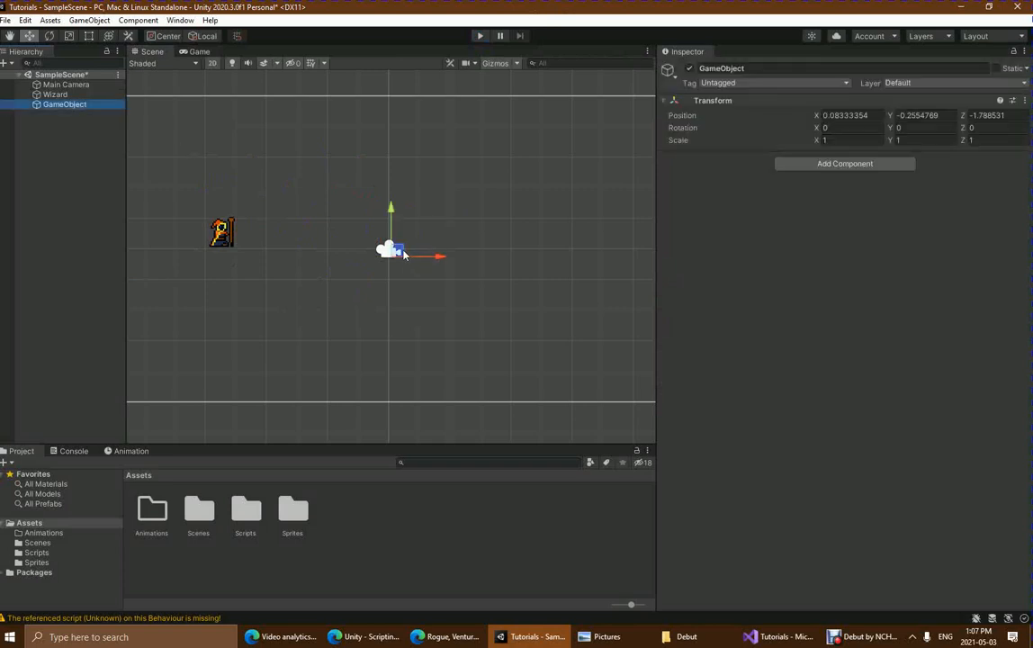
left_click_drag(397, 254, 490, 267)
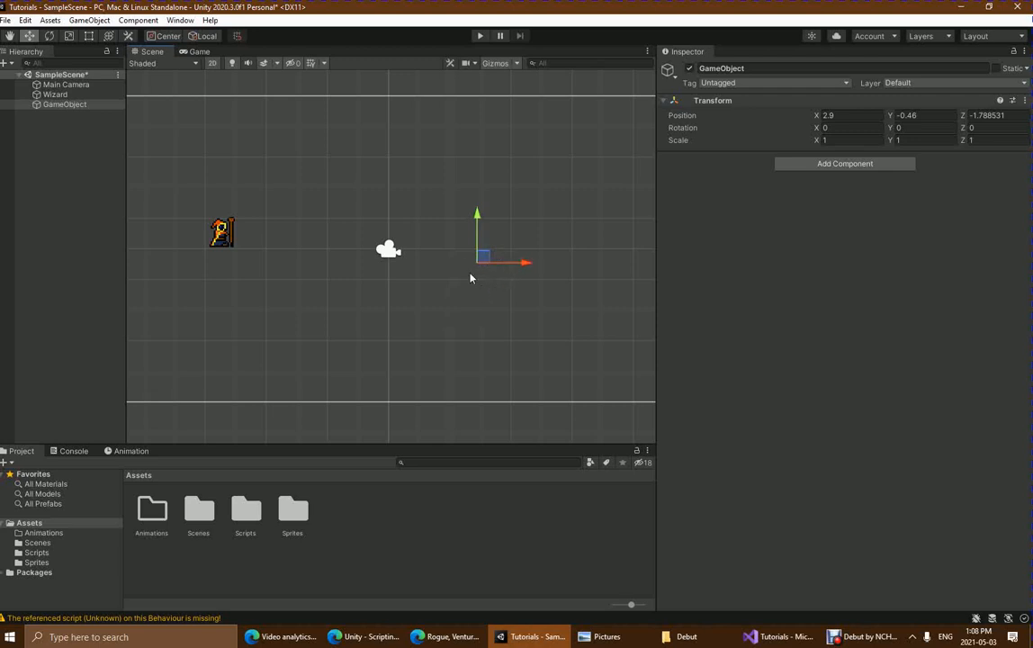
mouse_move(483, 257)
left_mouse_down()
mouse_move(464, 277)
mouse_move(450, 254)
mouse_move(480, 251)
mouse_move(460, 242)
mouse_move(471, 254)
left_mouse_up()
Step: Move the Wizard down and closer to the camera, to about X -4.36, Y -0.32
left_click(225, 232)
left_click_drag(230, 231, 266, 257)
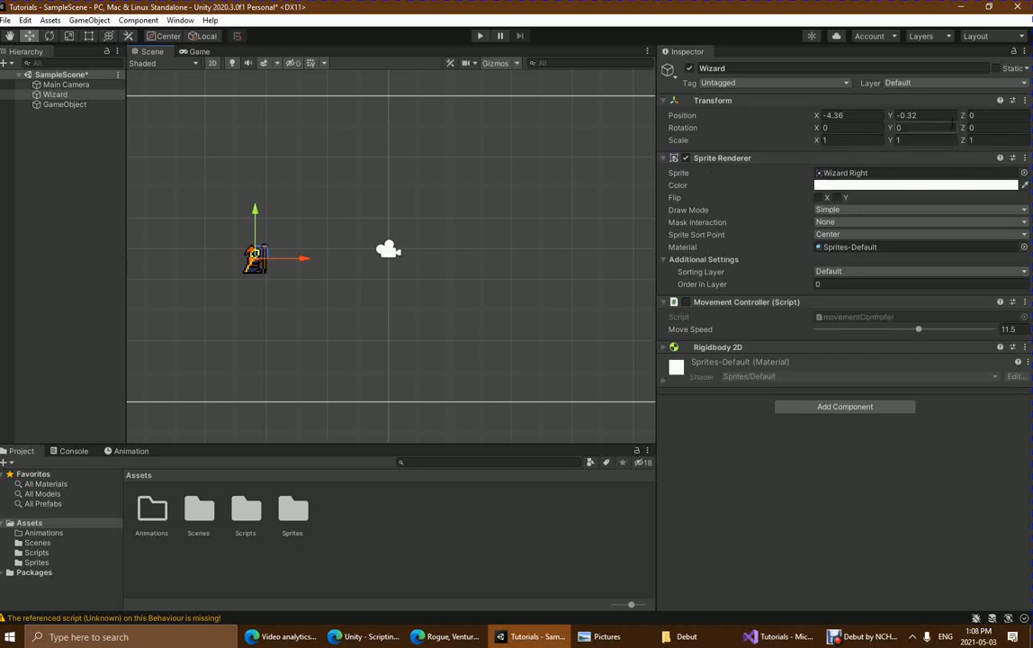
Step: Move the Wizard up to about X -3.95, Y 1.02, and enable its Movement Controller script
left_click_drag(261, 259, 272, 218)
left_click(56, 92)
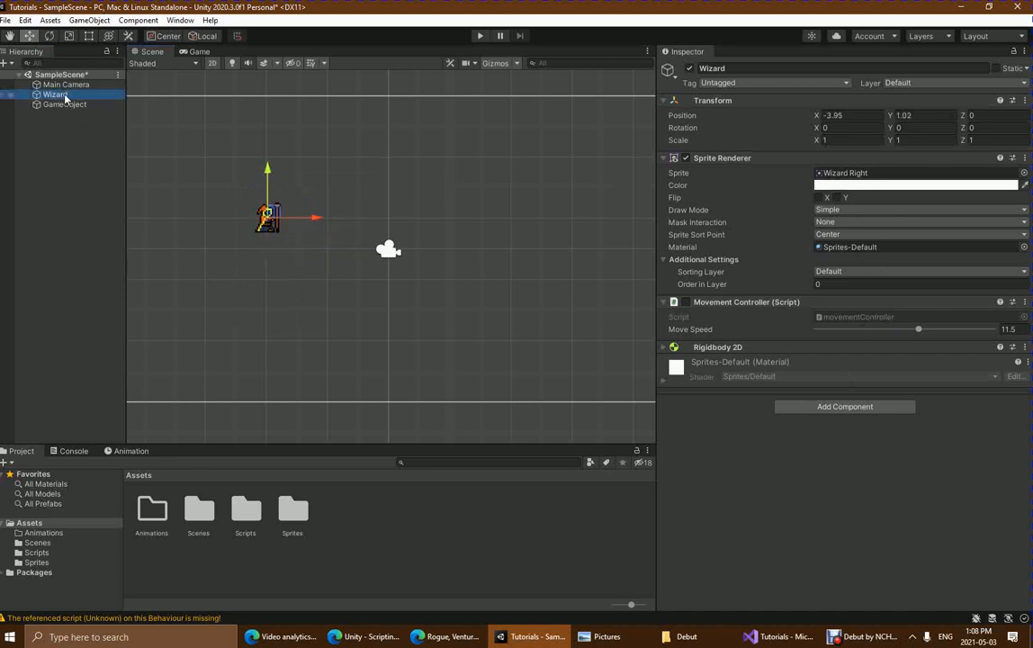
left_click(727, 159)
left_click(735, 172)
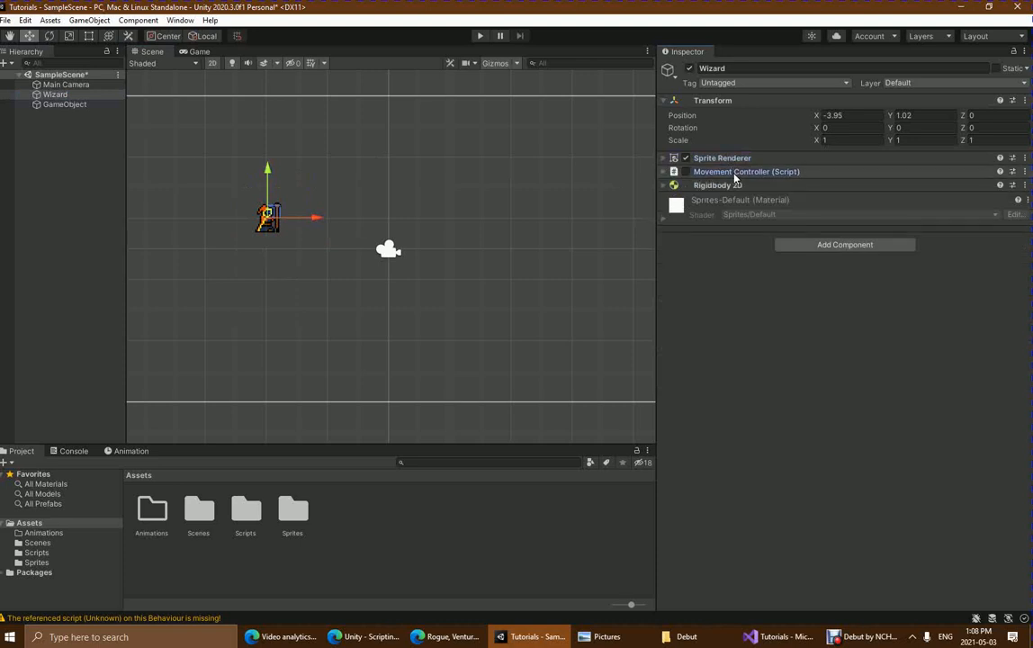
left_click(686, 171)
left_click(711, 185)
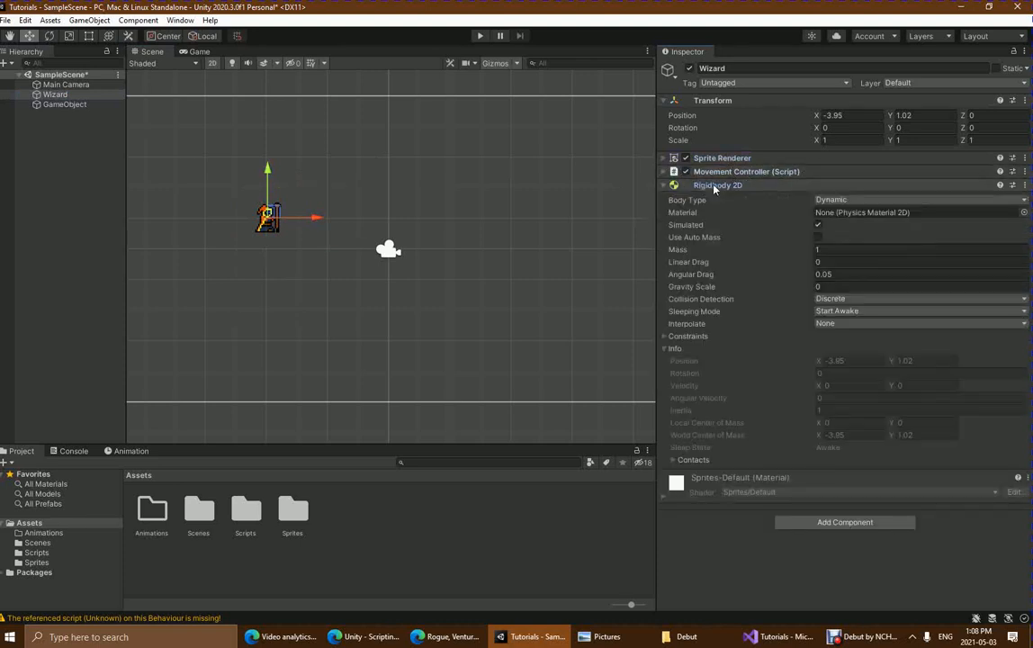
left_click(715, 186)
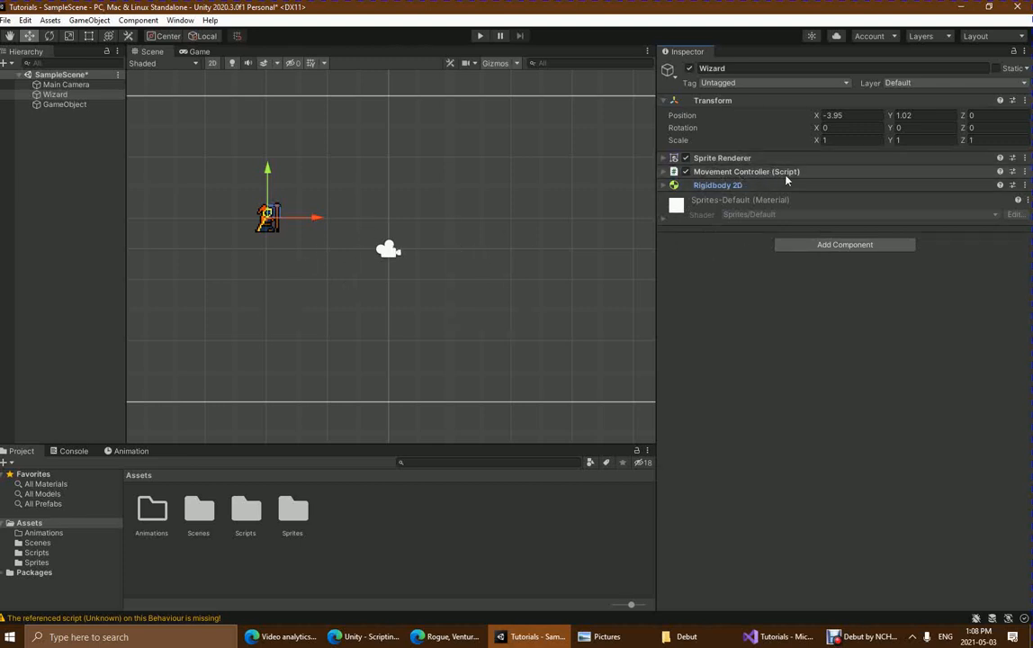
Step: Look up the Sprite Renderer among the addable components and locate the sprite assigned to the Wizard in the project assets
left_click(731, 160)
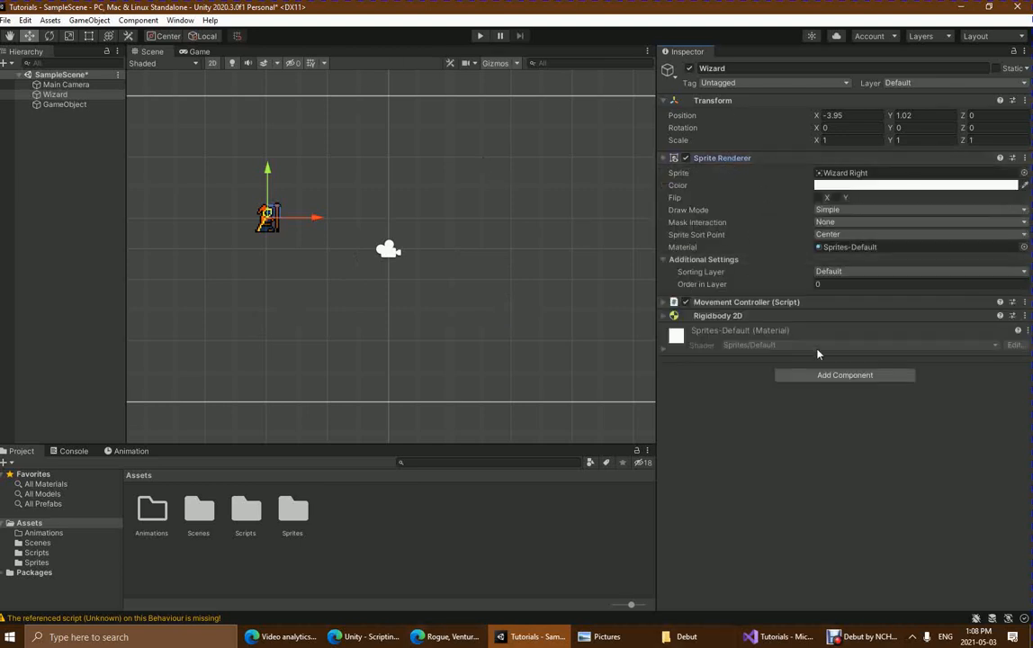
left_click(854, 377)
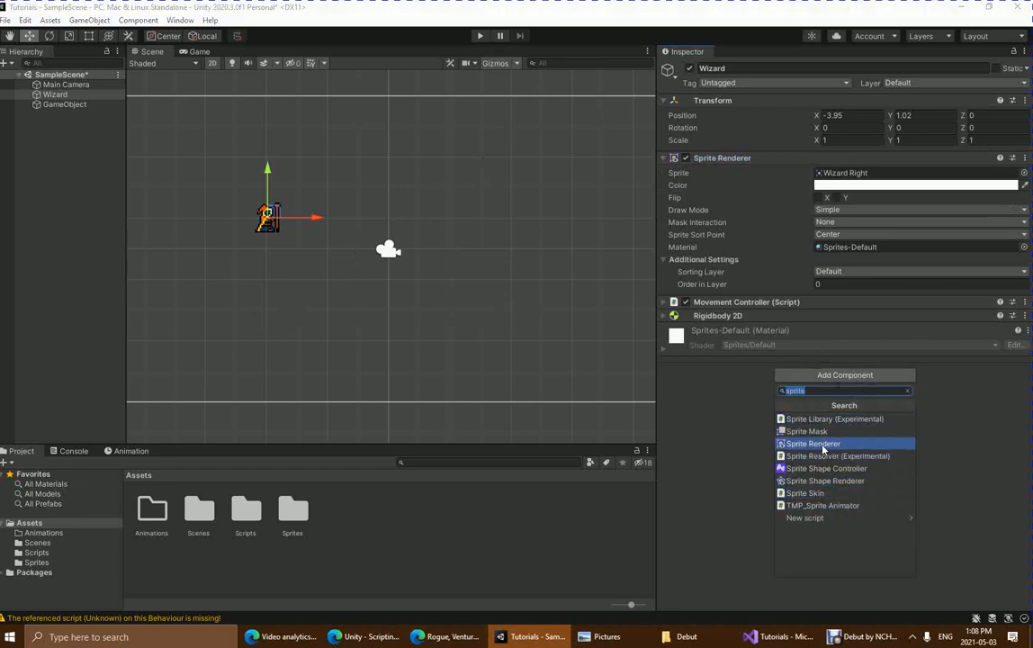
left_click(720, 402)
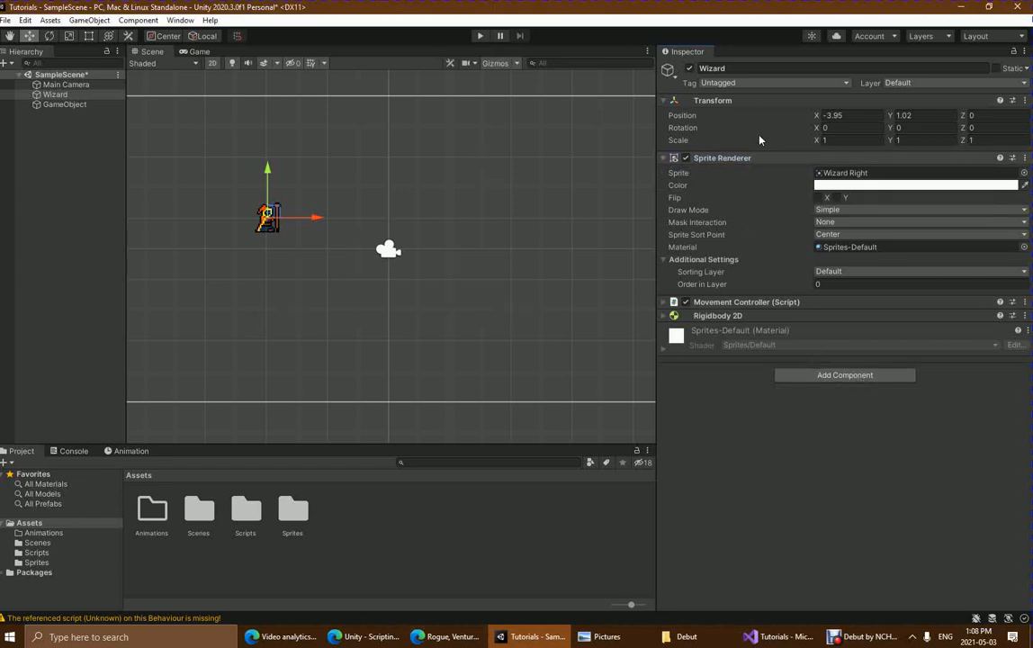
left_click(875, 174)
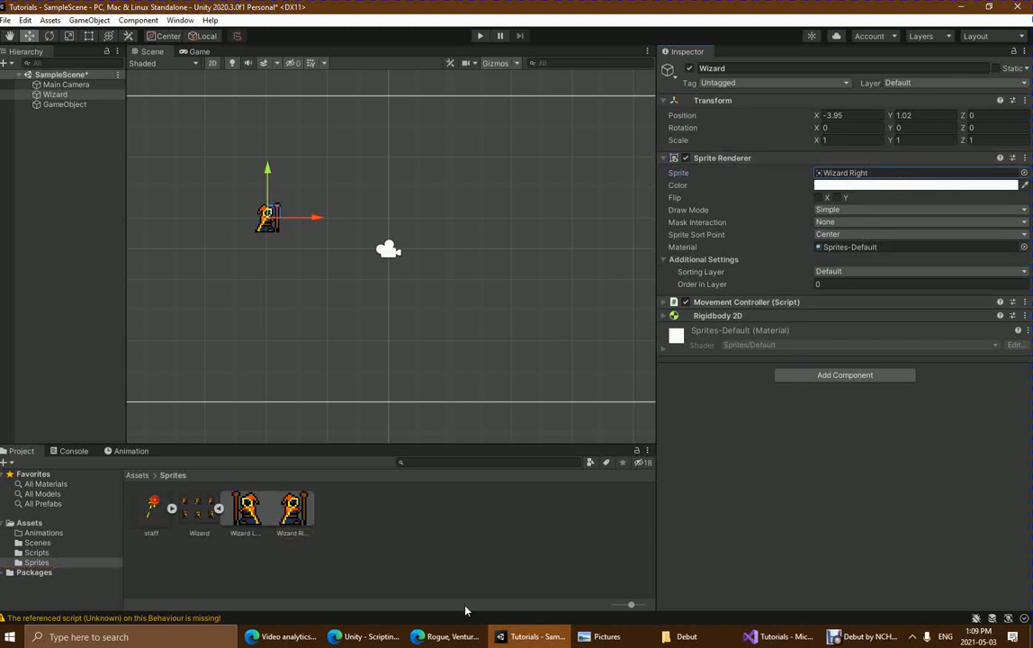
Step: Switch to the browser, search the Unity scripting documentation for "sprite renderer", and open the SpriteRenderer class page
left_click(427, 637)
left_click(334, 637)
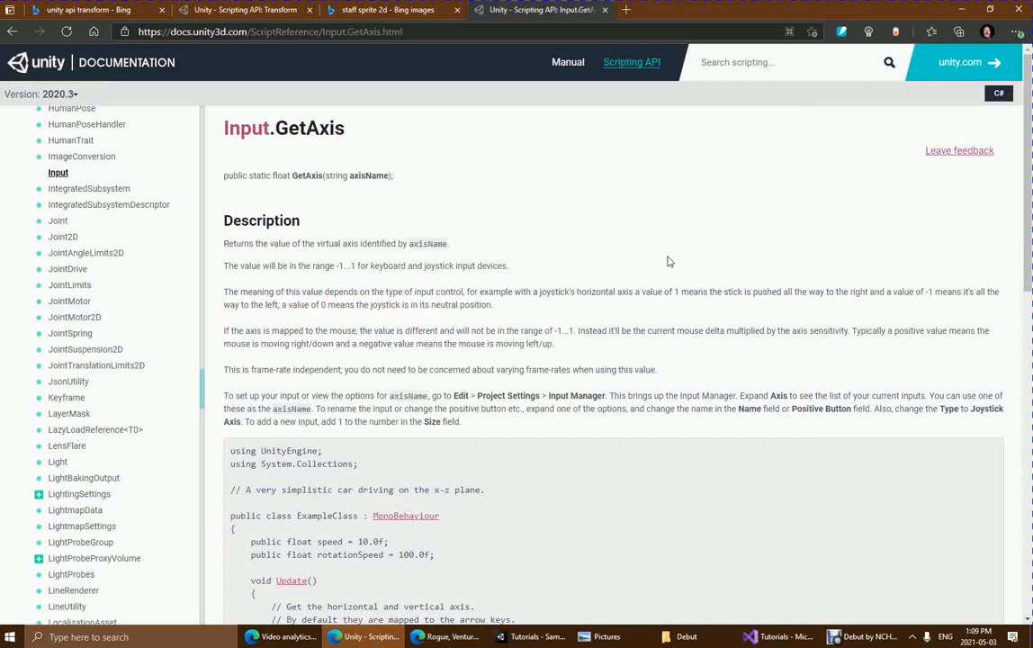
left_click(727, 65)
type("s")
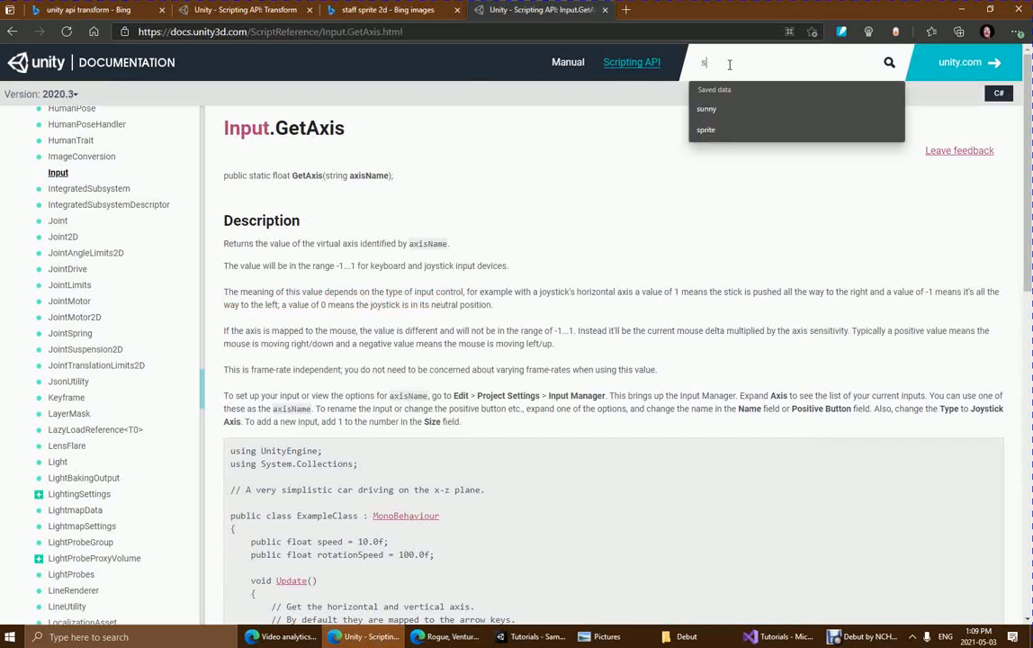
type("prite rend")
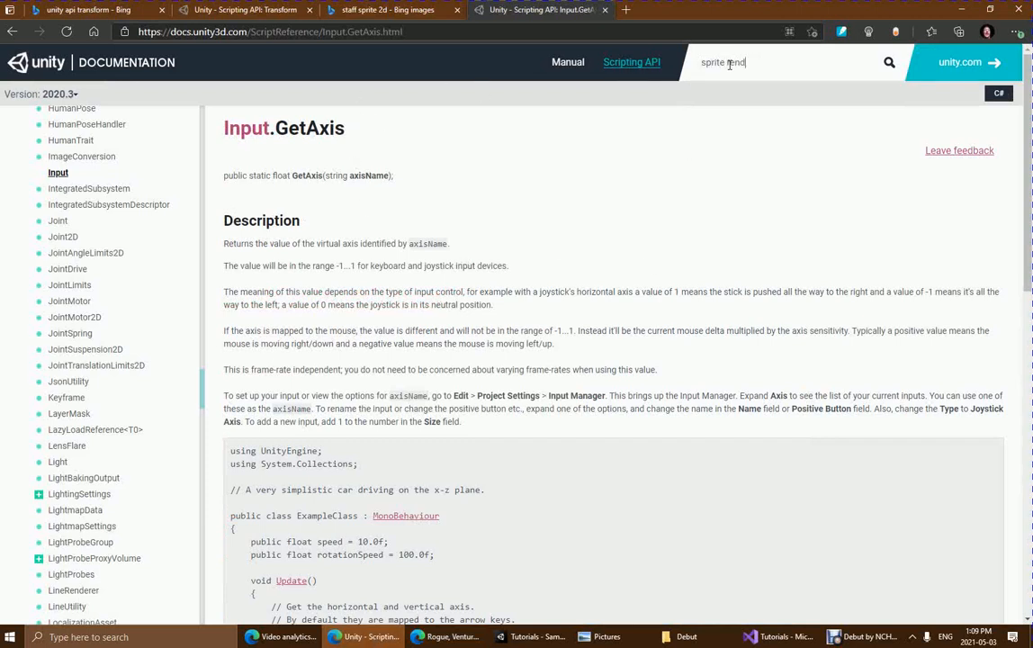
type("erer")
key("Return")
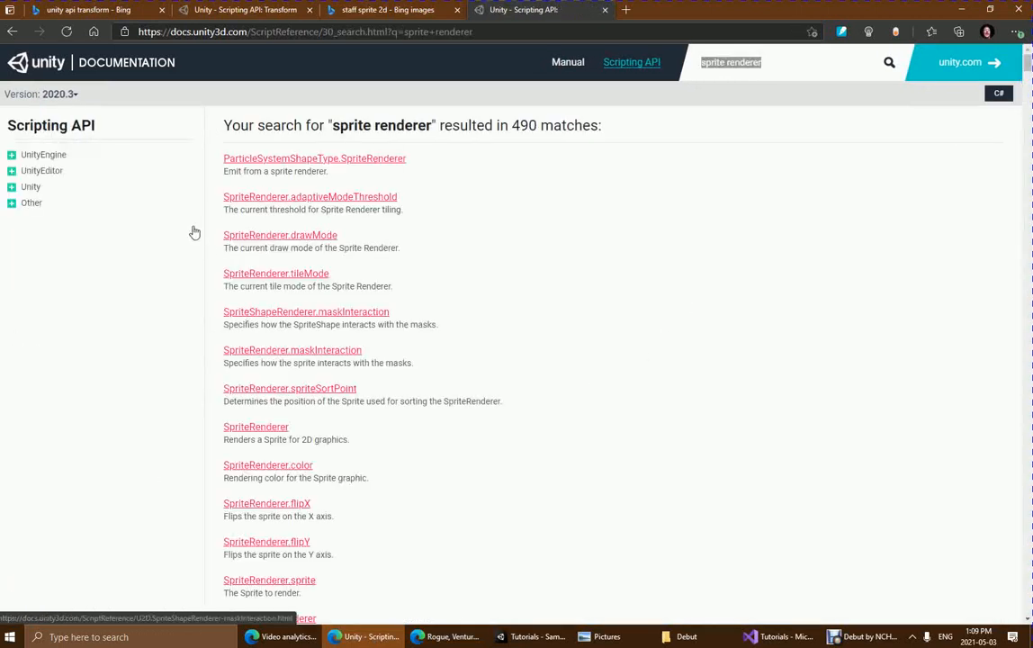
left_click(329, 198)
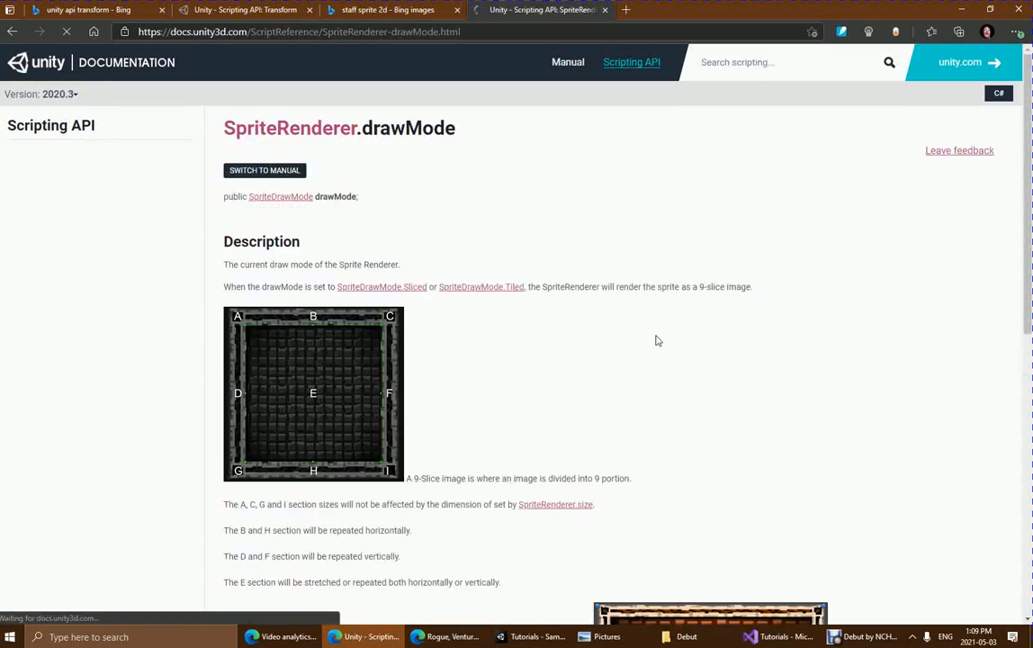
left_click(306, 134)
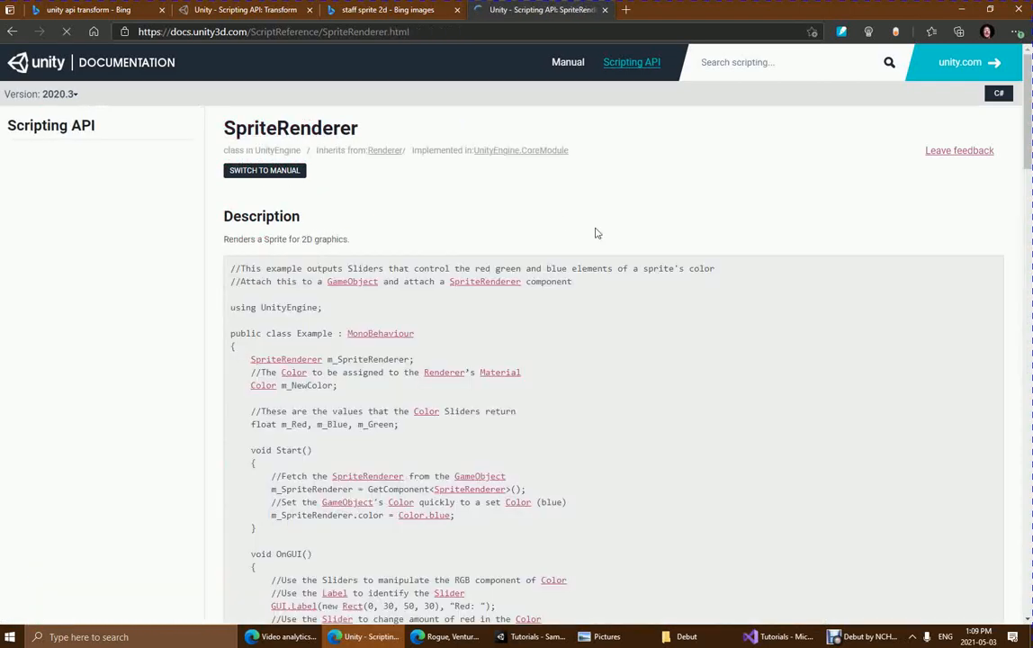
Step: Examine the SpriteRenderer class's properties and inherited members, and highlight the description of flipX
scroll(628, 410, "down", 10)
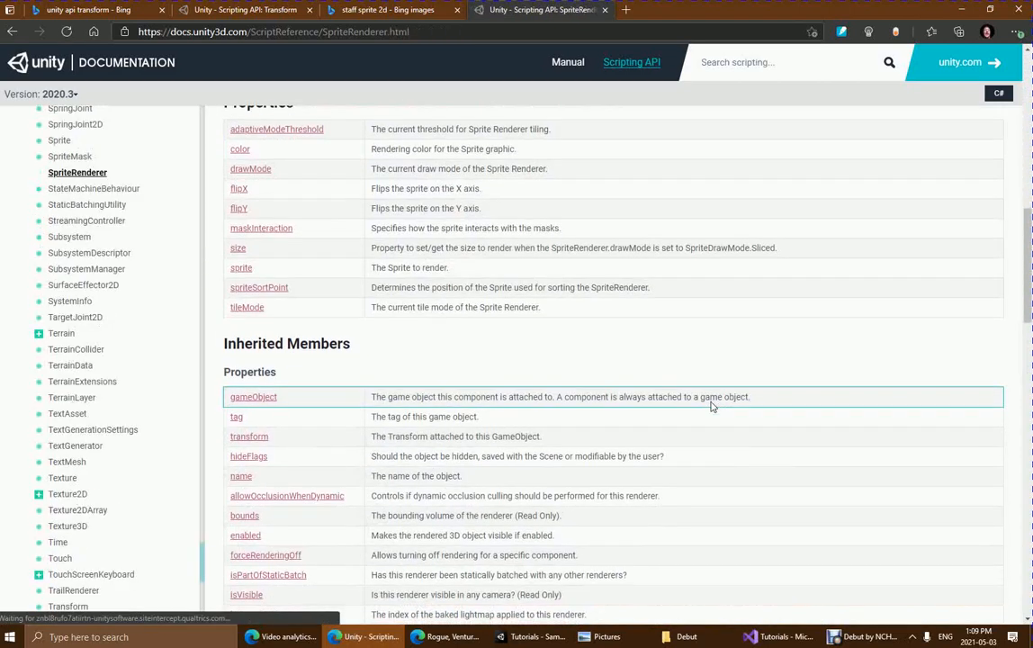
scroll(529, 303, "down", 2)
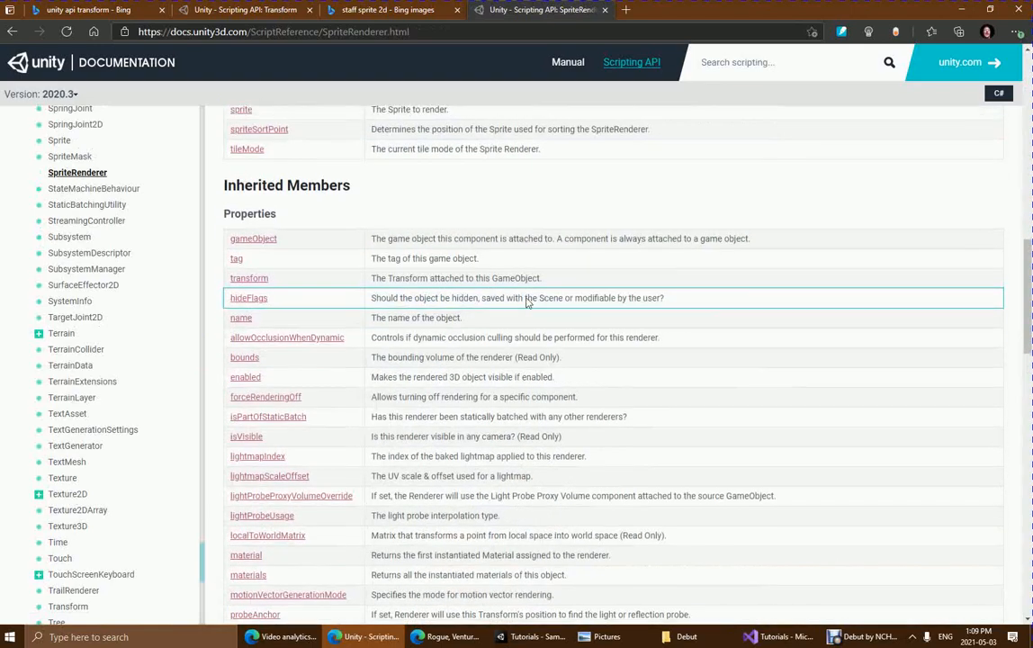
scroll(529, 304, "down", 20)
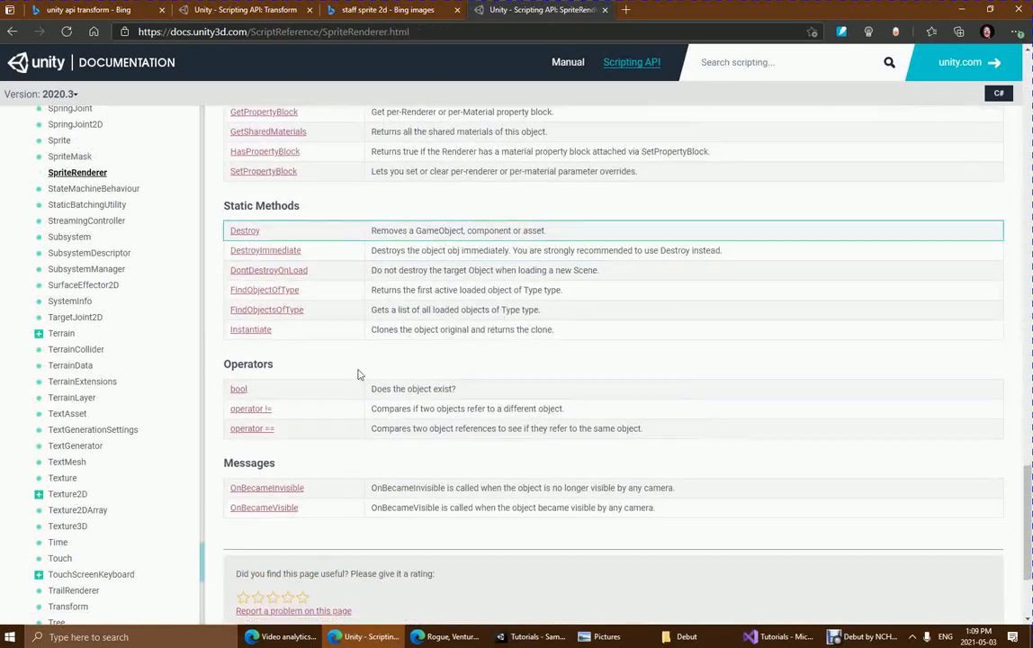
scroll(486, 421, "up", 3)
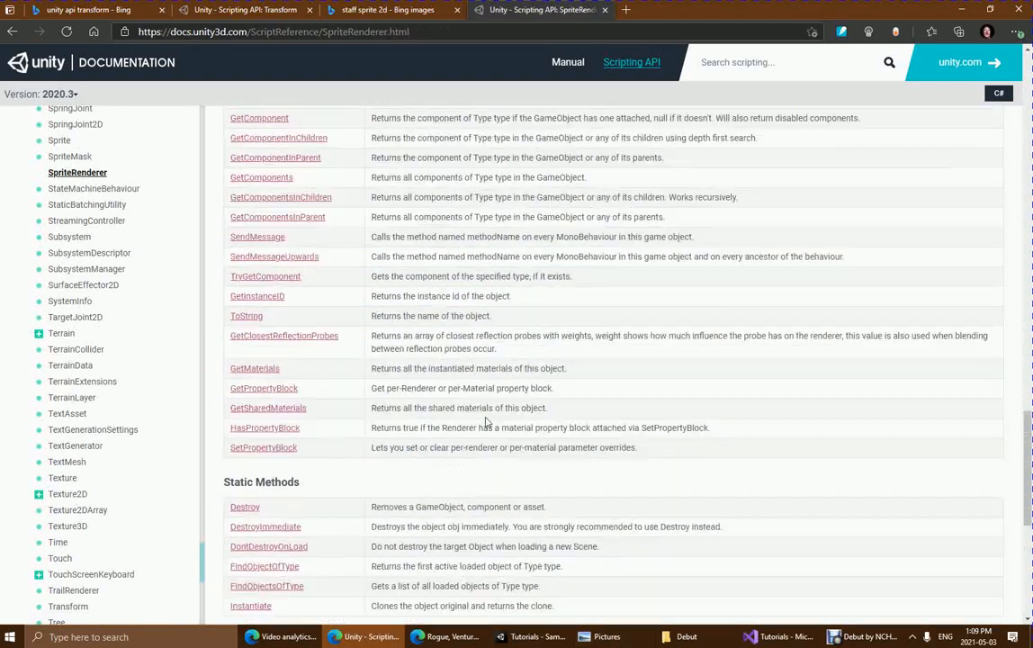
scroll(486, 421, "up", 15)
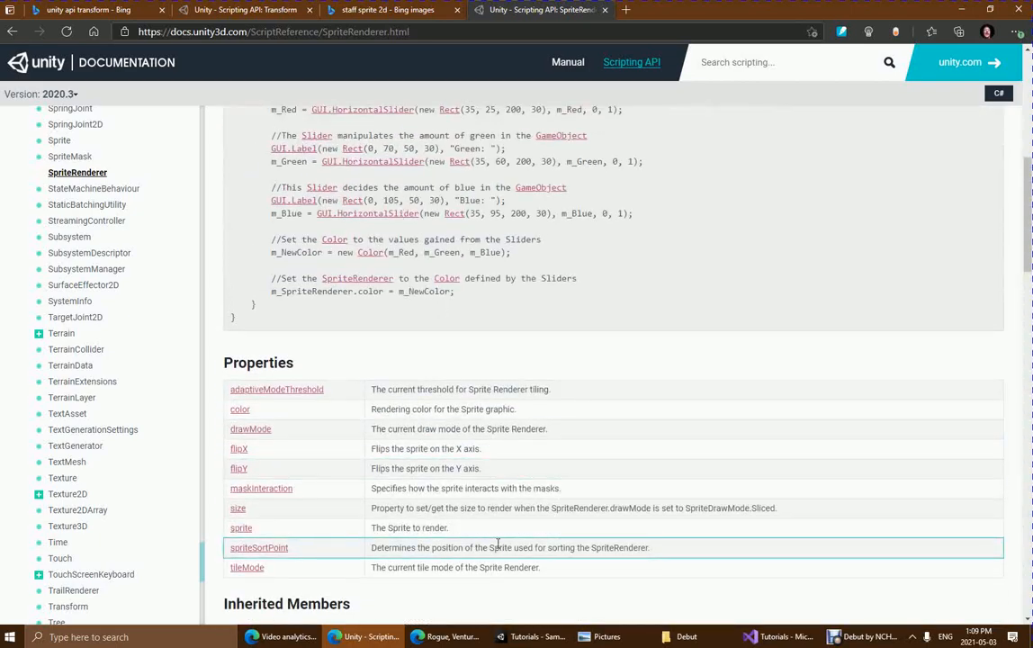
scroll(482, 463, "down", 2)
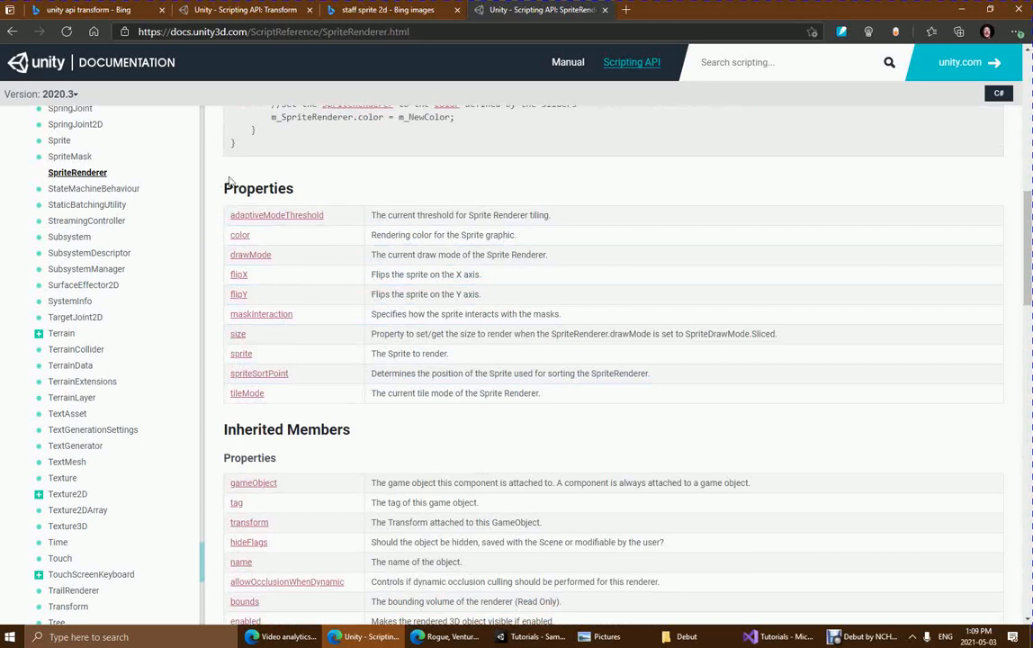
left_click_drag(264, 276, 198, 279)
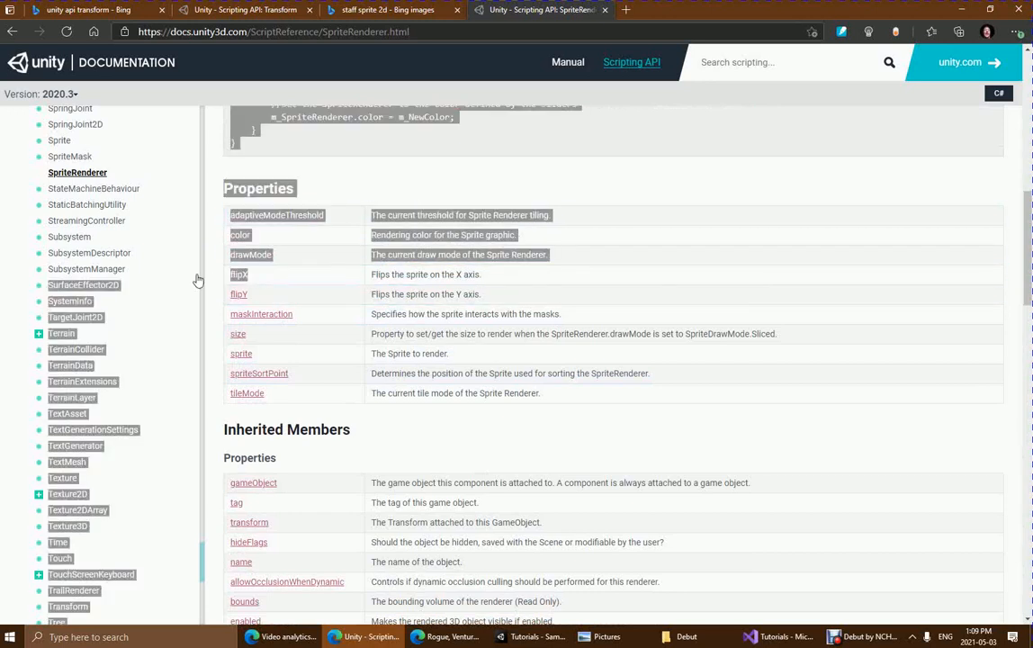
double_click(415, 275)
triple_click(415, 276)
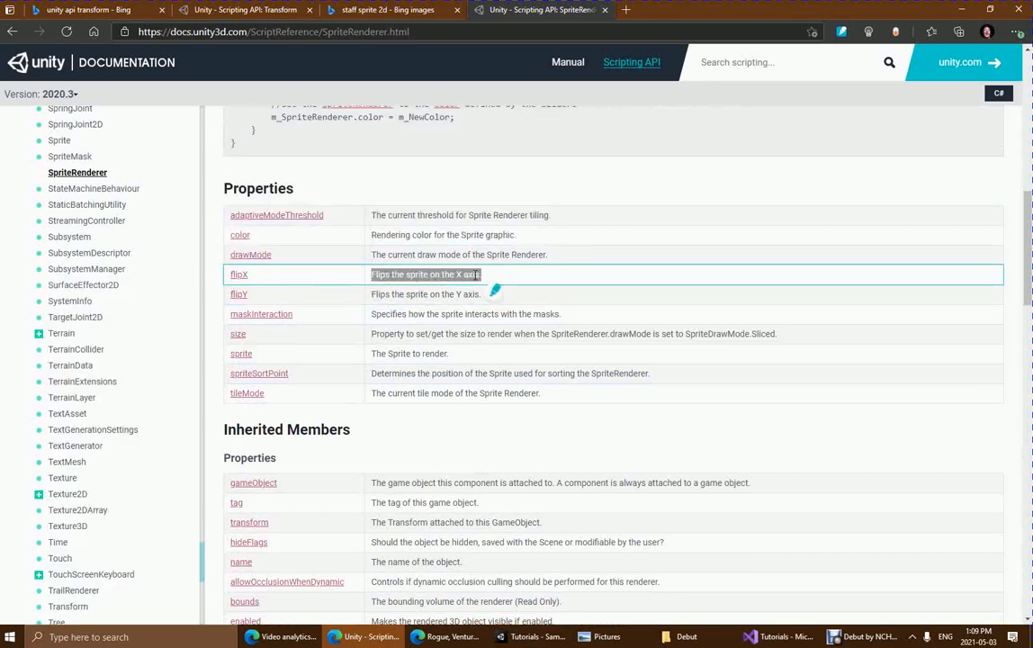
Step: Switch back to Unity and try the X flip on the Wizard's sprite, leaving it turned off
key("alt+Tab")
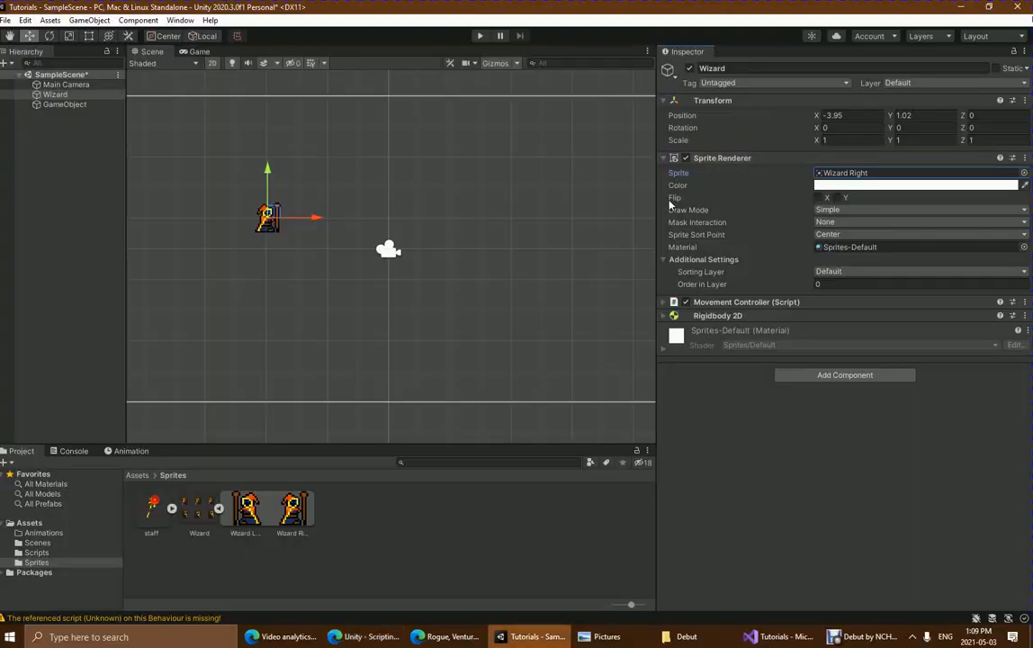
left_click(818, 197)
left_click(818, 197)
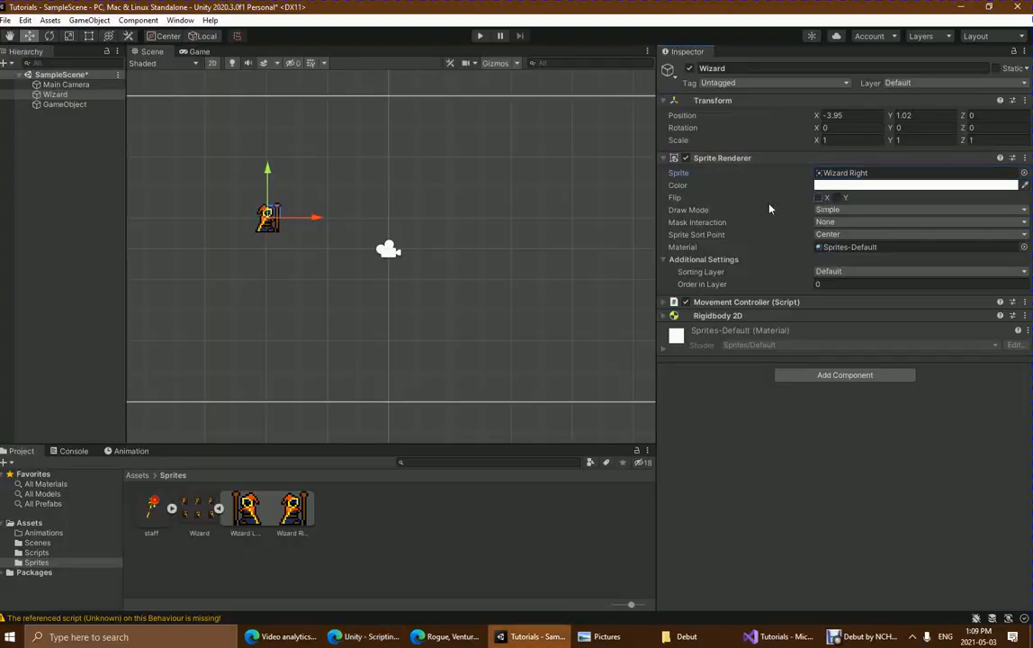
Step: Move the Wizard to the other side of the camera, to about X 2.48, Y 0.43, demonstrating its X flip along the way
left_click_drag(270, 222, 545, 243)
left_click(819, 197)
left_click(819, 197)
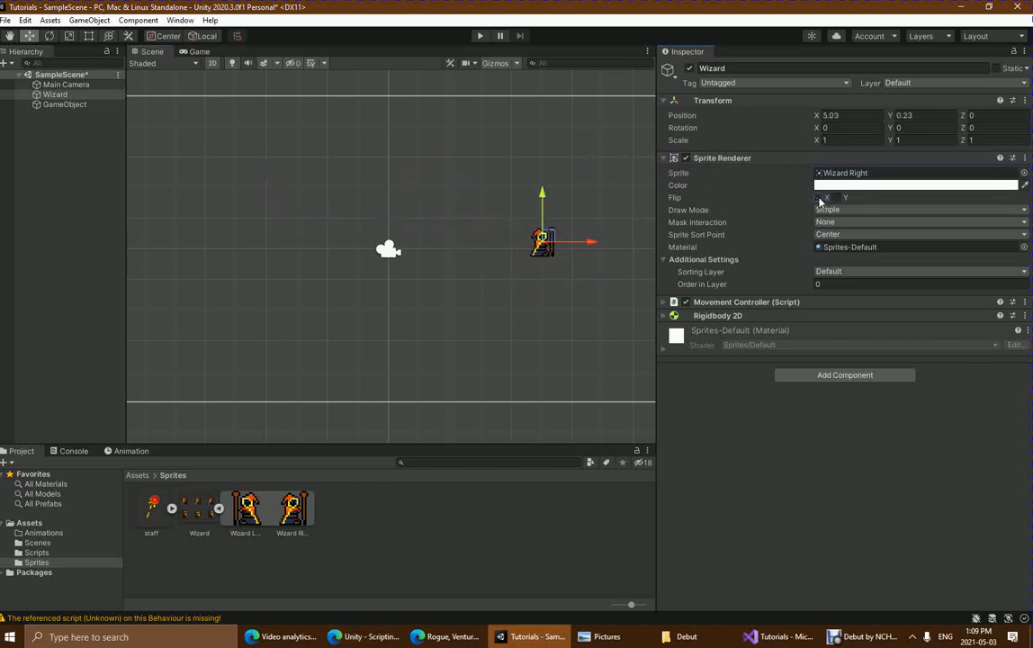
left_click(819, 197)
left_click(819, 198)
left_click_drag(560, 252, 481, 246)
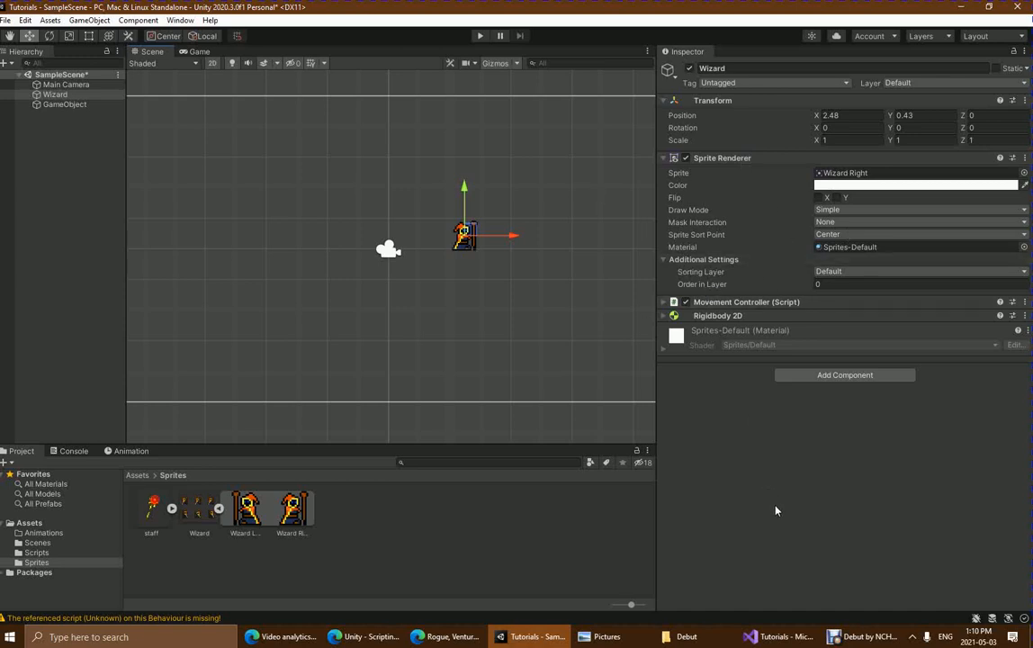
Step: Open the Wizard's movementController script in Visual Studio and examine its movement and sprite-direction code
left_click(677, 303)
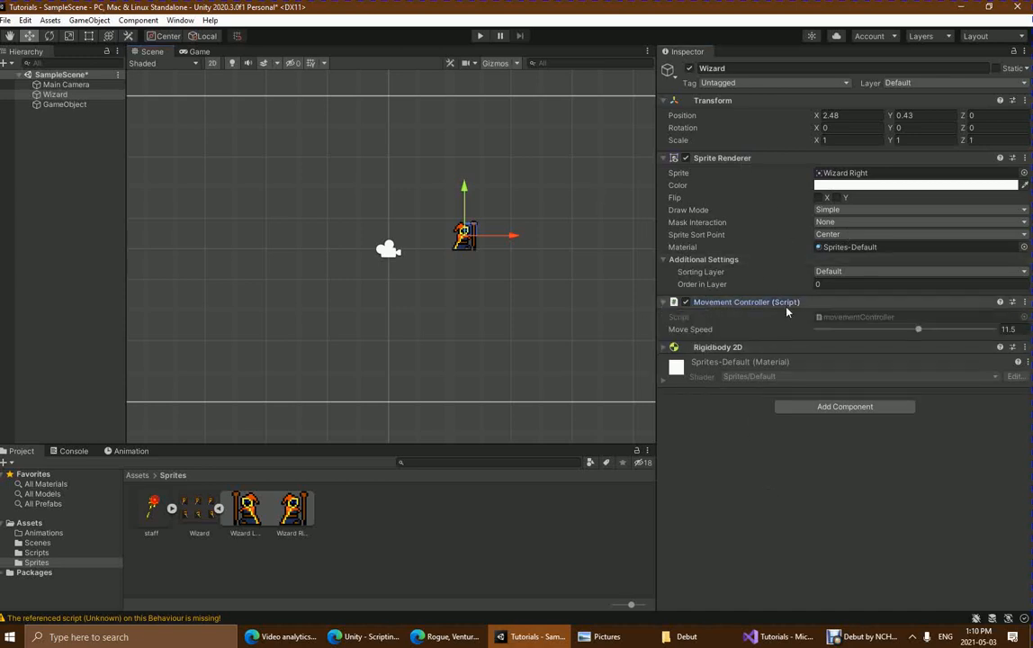
double_click(858, 318)
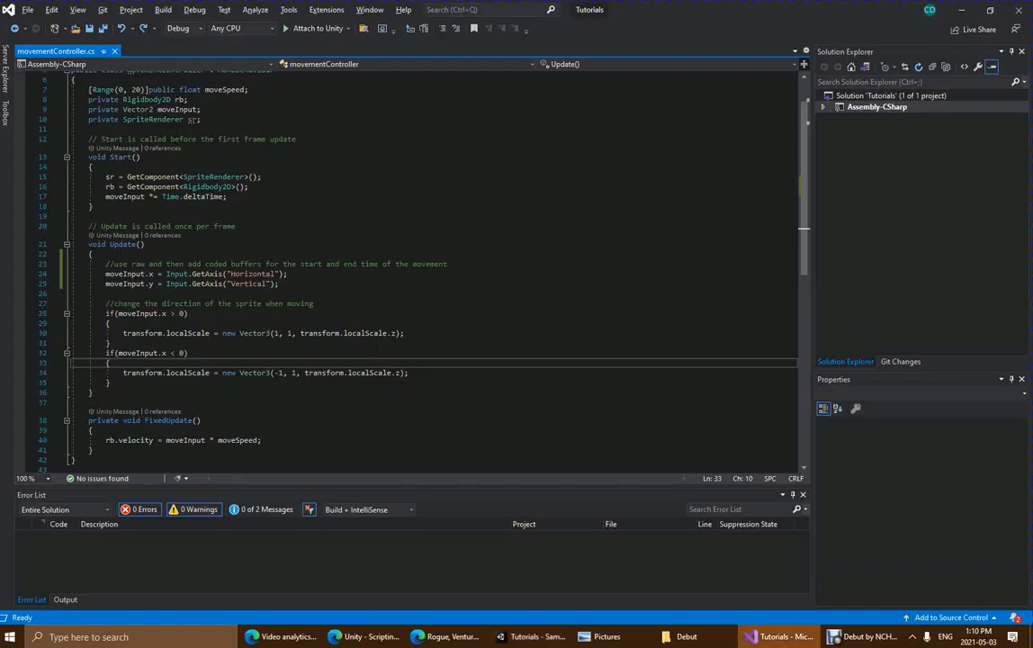
left_click(399, 353)
scroll(399, 353, "up", 2)
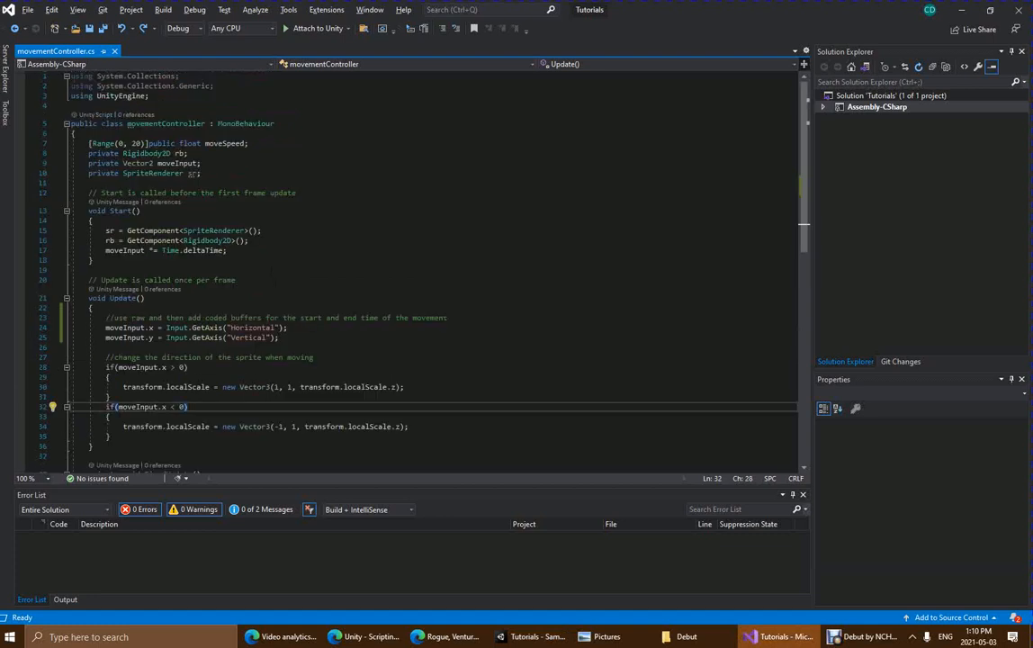
scroll(348, 405, "down", 2)
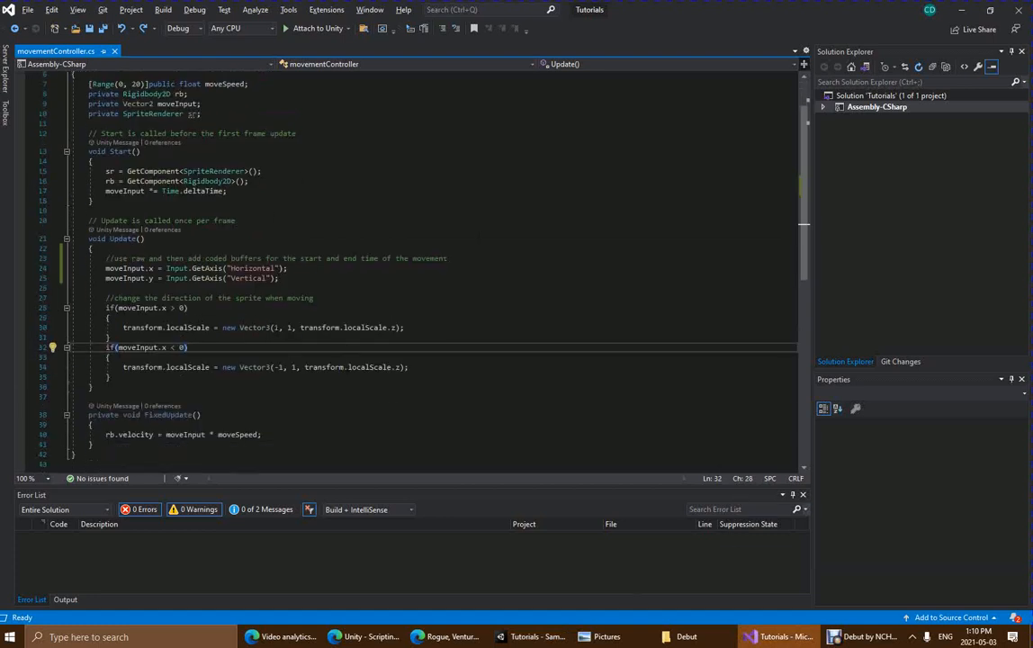
Step: Return to Unity, set the Gravity Scale of the Wizard's Rigidbody 2D to 4.14, and glance at the movement script again
key("alt+Tab")
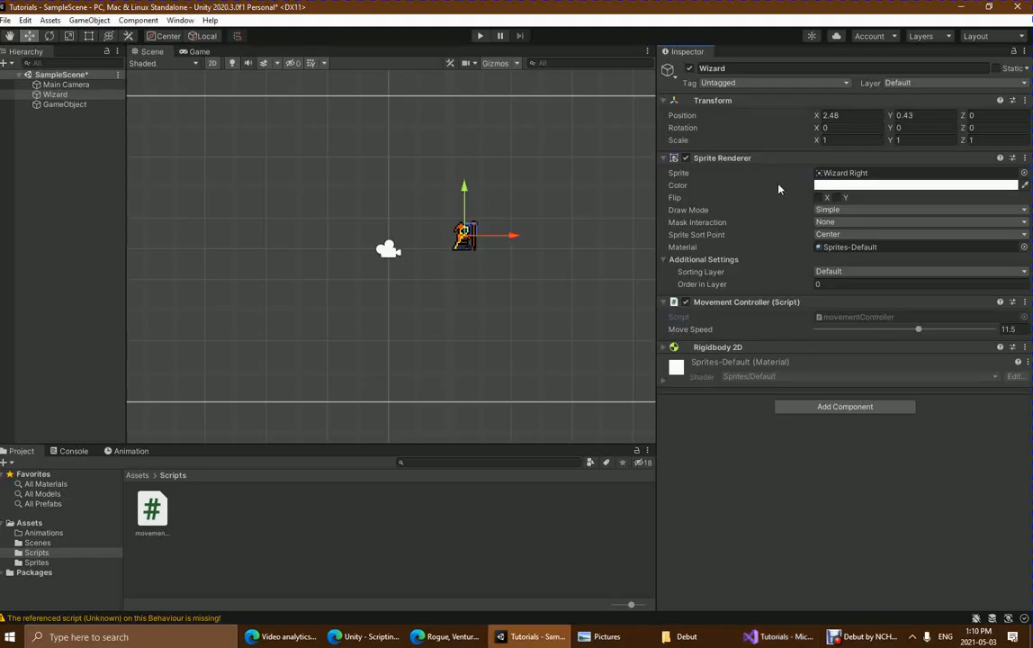
left_click(724, 348)
scroll(781, 403, "down", 3)
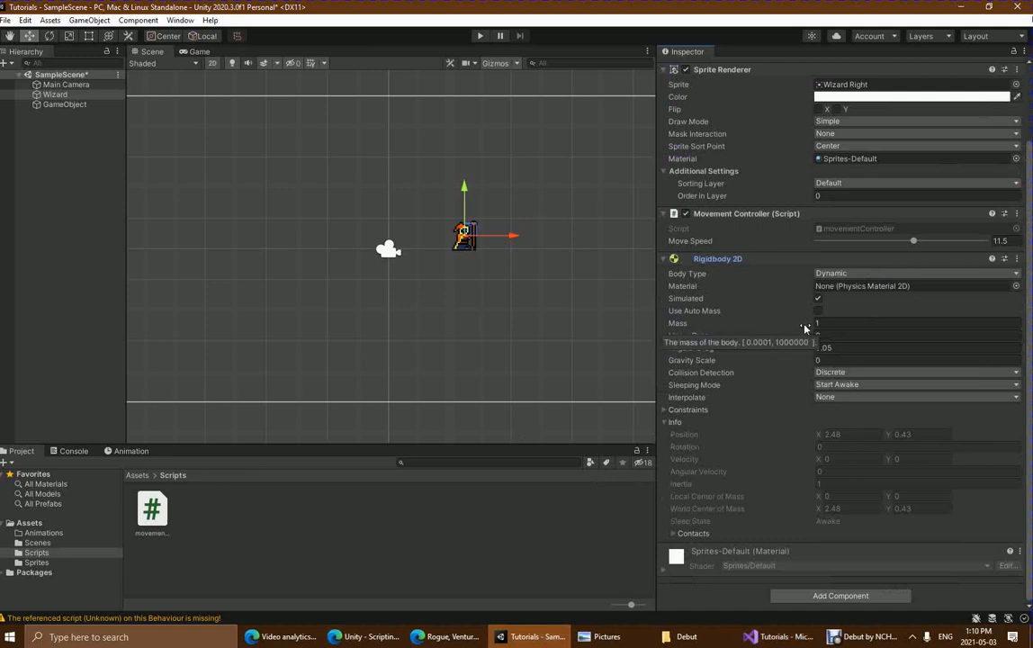
left_click(835, 360)
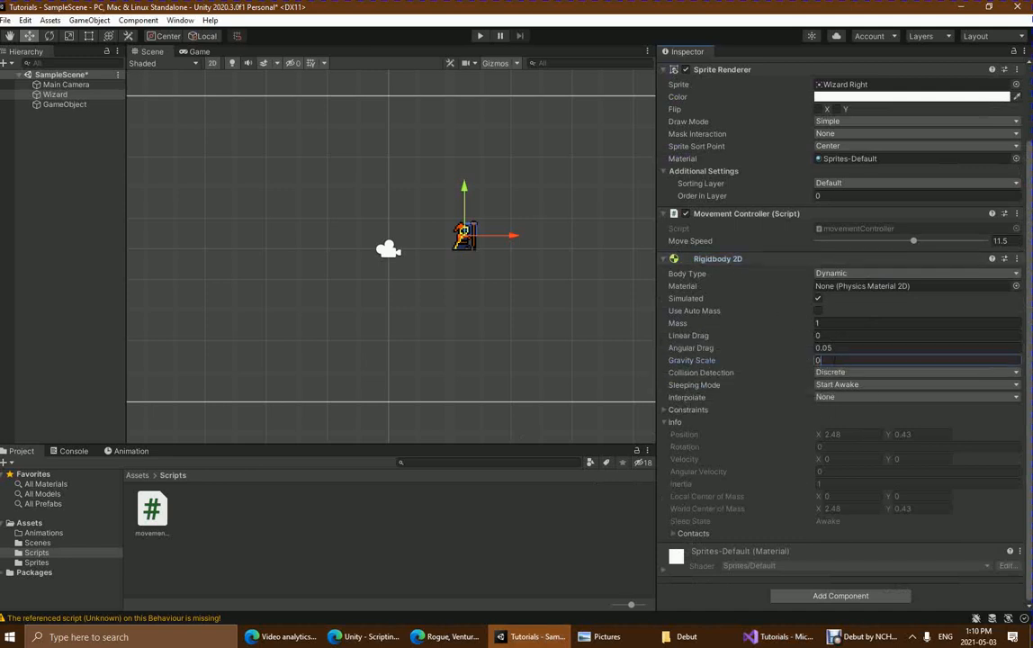
left_click_drag(832, 360, 864, 362)
key("alt+Tab")
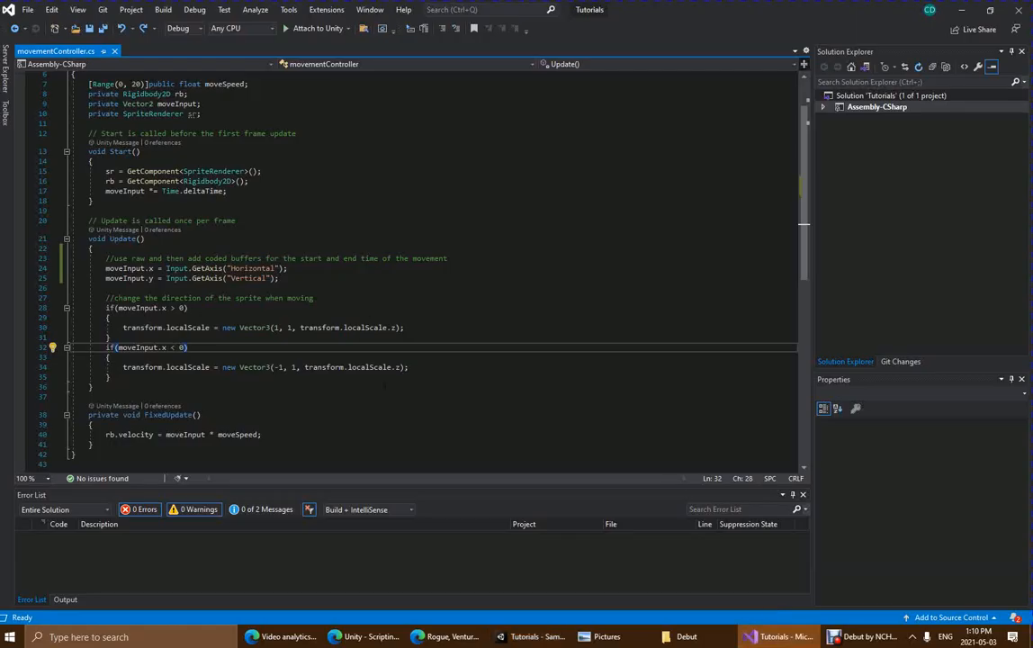
key("alt+Tab")
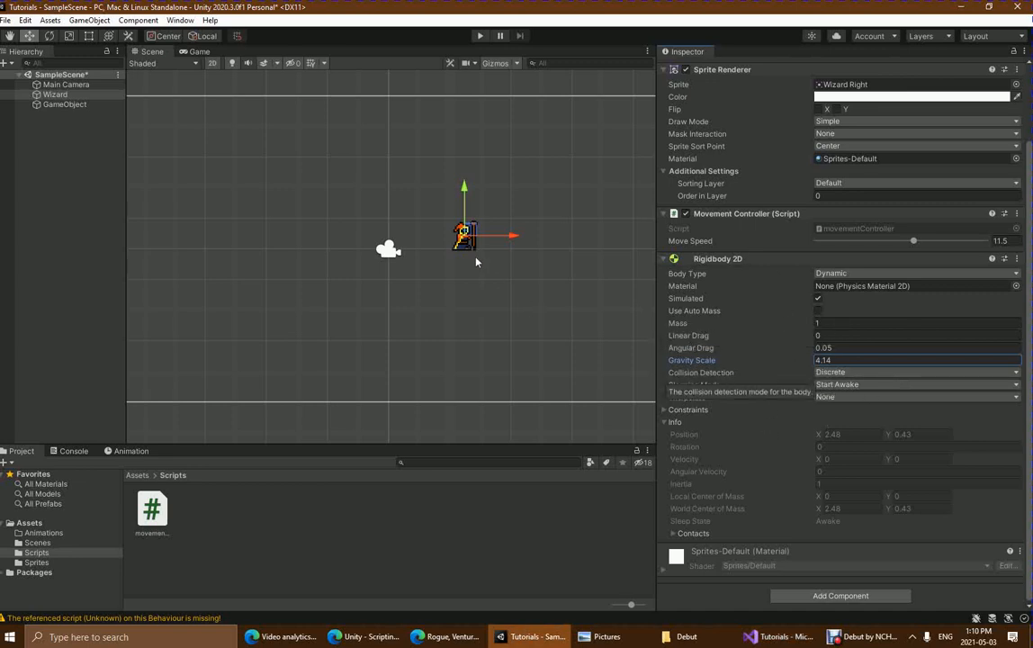
Step: Move the Wizard to about X -3.68, Y -1.37, set its Gravity Scale to 0, and deselect it
left_click_drag(455, 231, 276, 290)
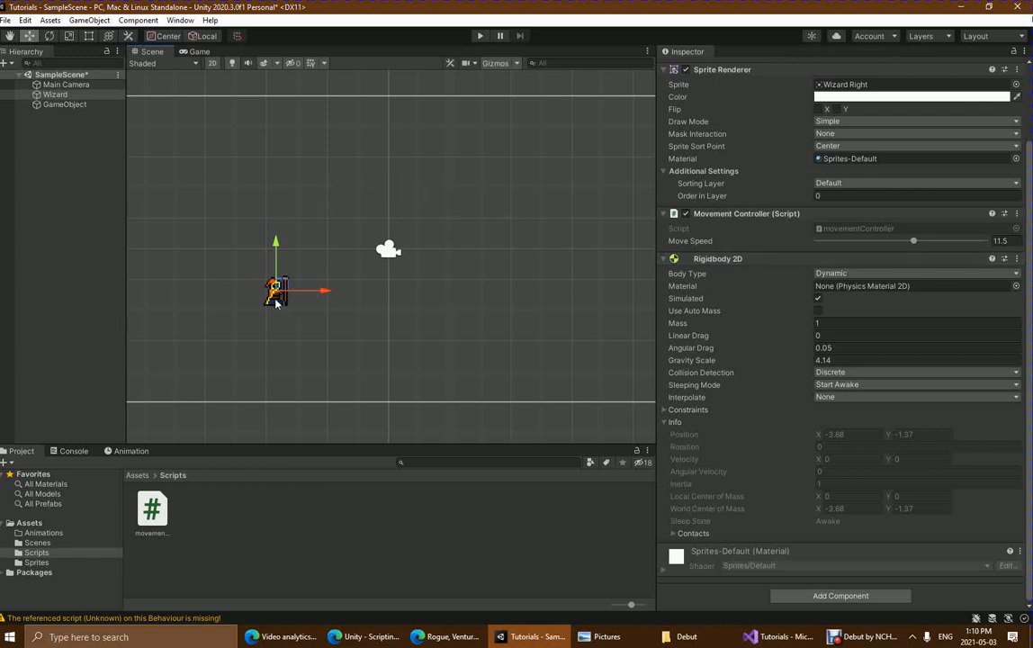
left_click(854, 359)
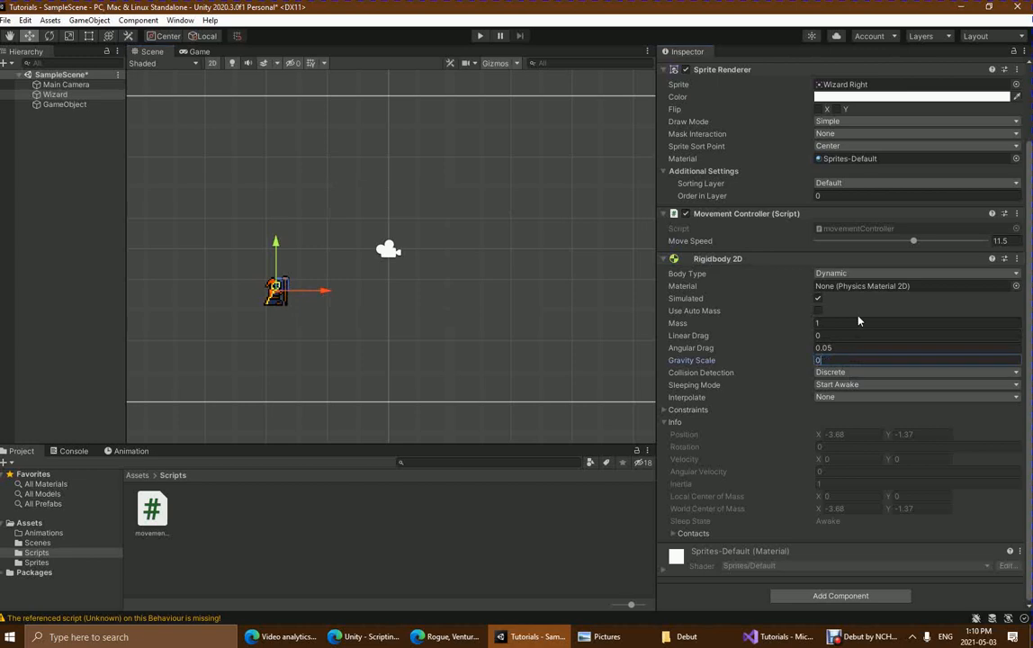
left_click(612, 344)
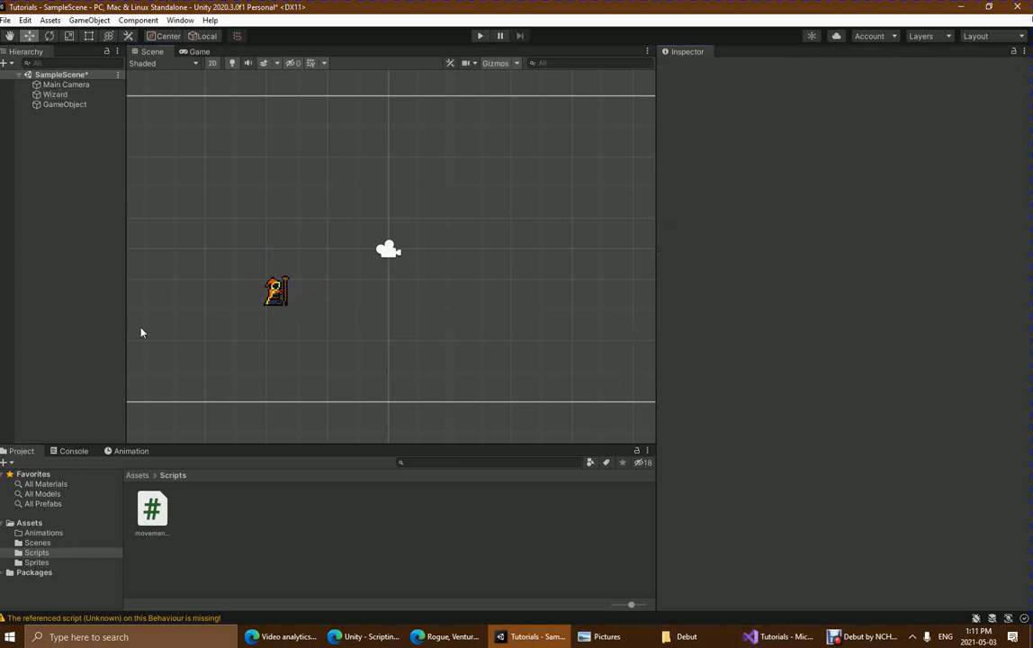
Step: Switch to the movementController script in Visual Studio and examine the Rigidbody2D declaration and the rb.velocity line in FixedUpdate
left_click(779, 636)
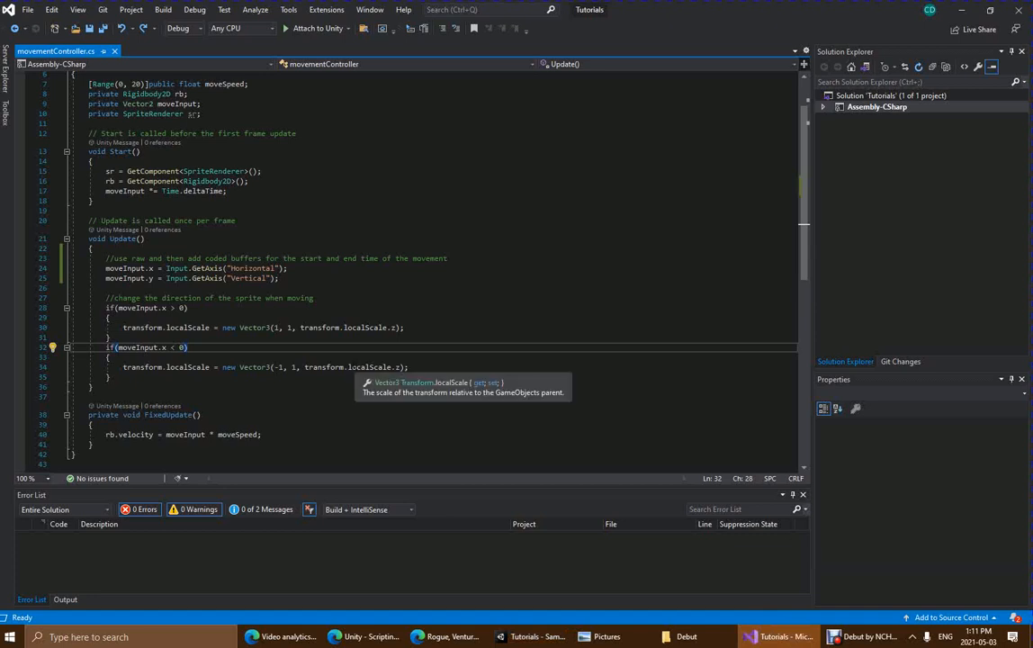
left_click(351, 367)
scroll(569, 315, "up", 2)
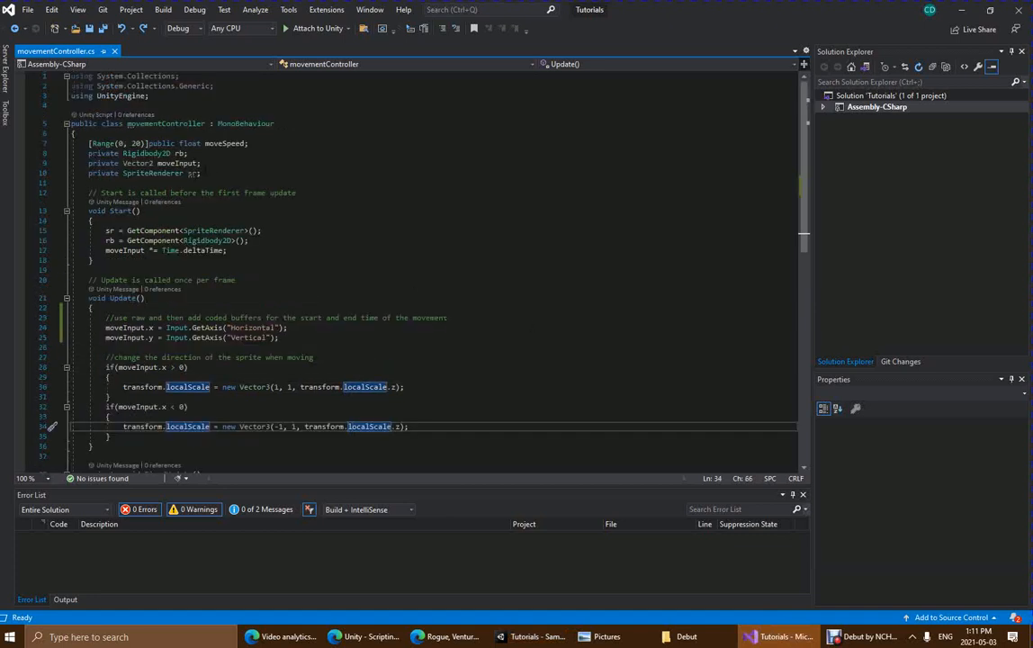
left_click(203, 173)
left_click_drag(188, 153, 85, 153)
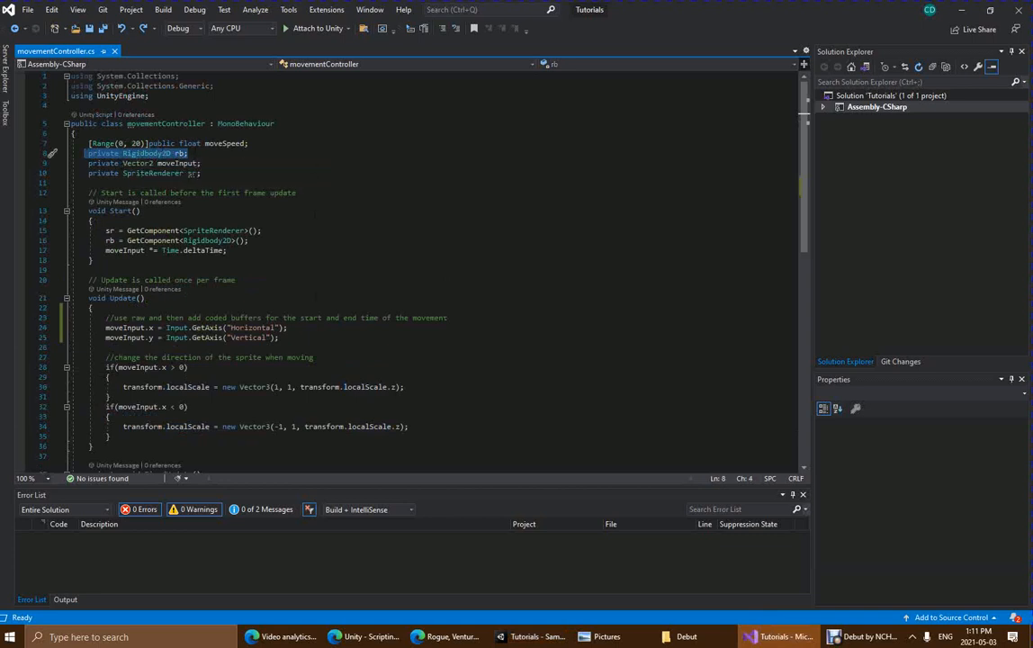
left_click(243, 298)
scroll(365, 387, "down", 2)
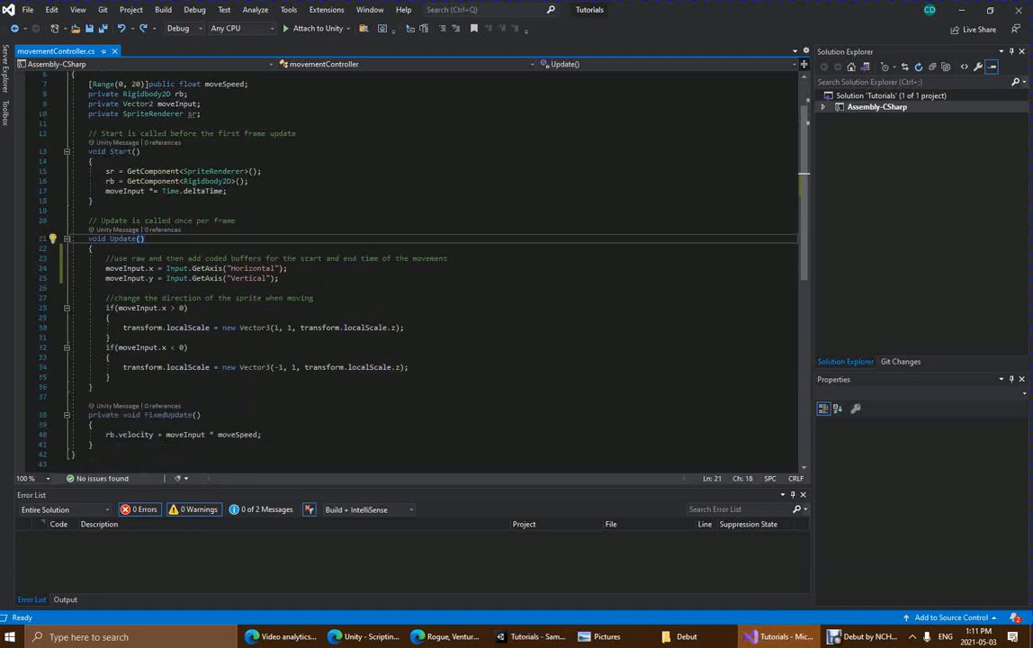
left_click_drag(104, 435, 261, 434)
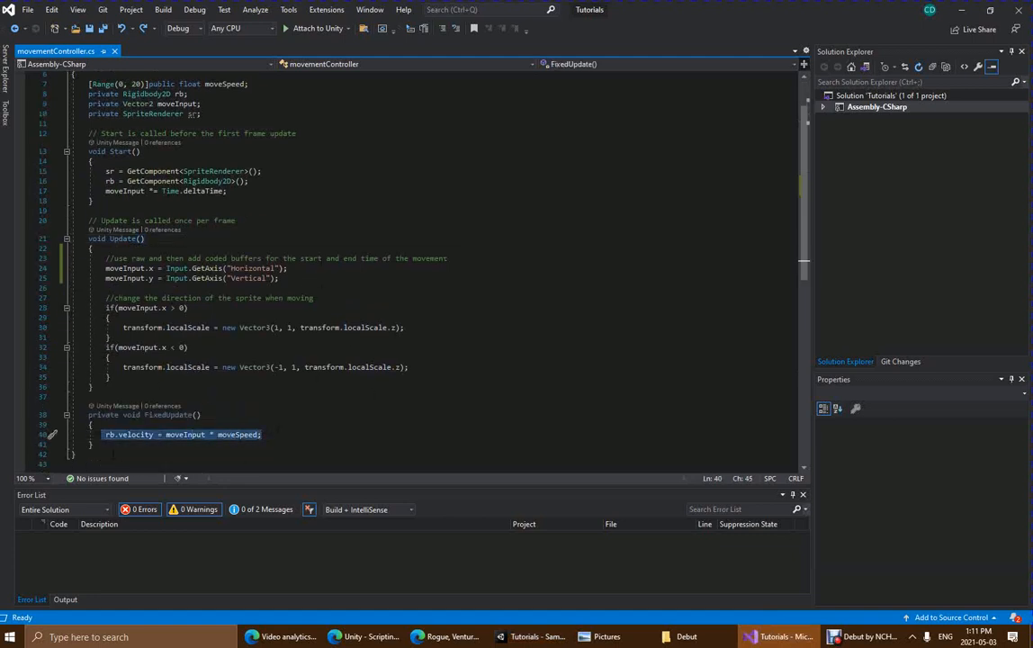
mouse_move(136, 435)
Step: Return to Unity and run the game, steering the Wizard in all four directions to test its movement and sprite direction
left_click(531, 636)
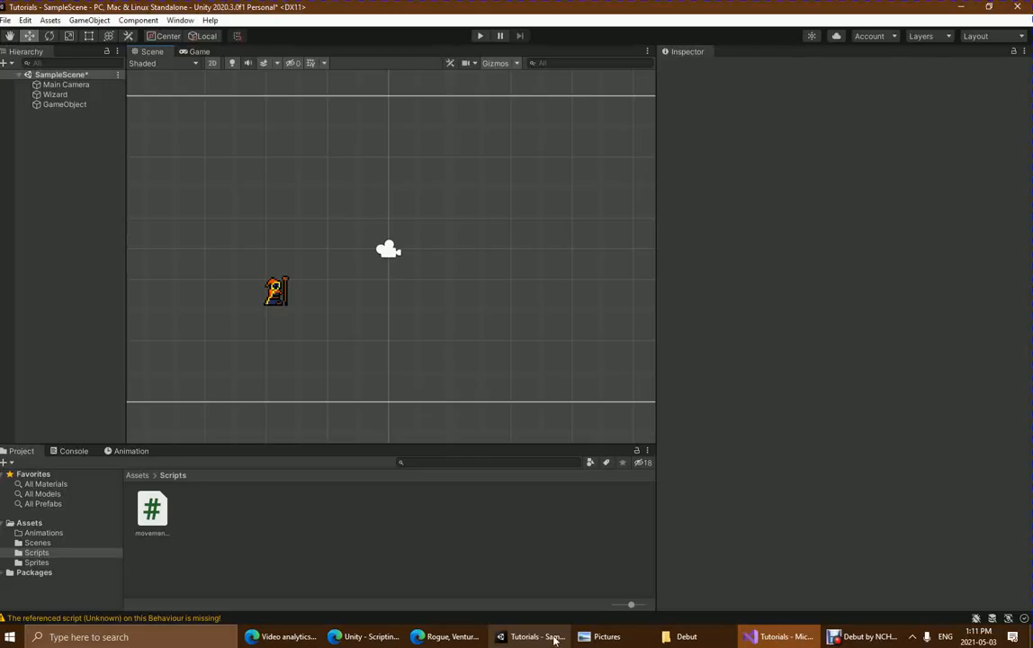
left_click(481, 36)
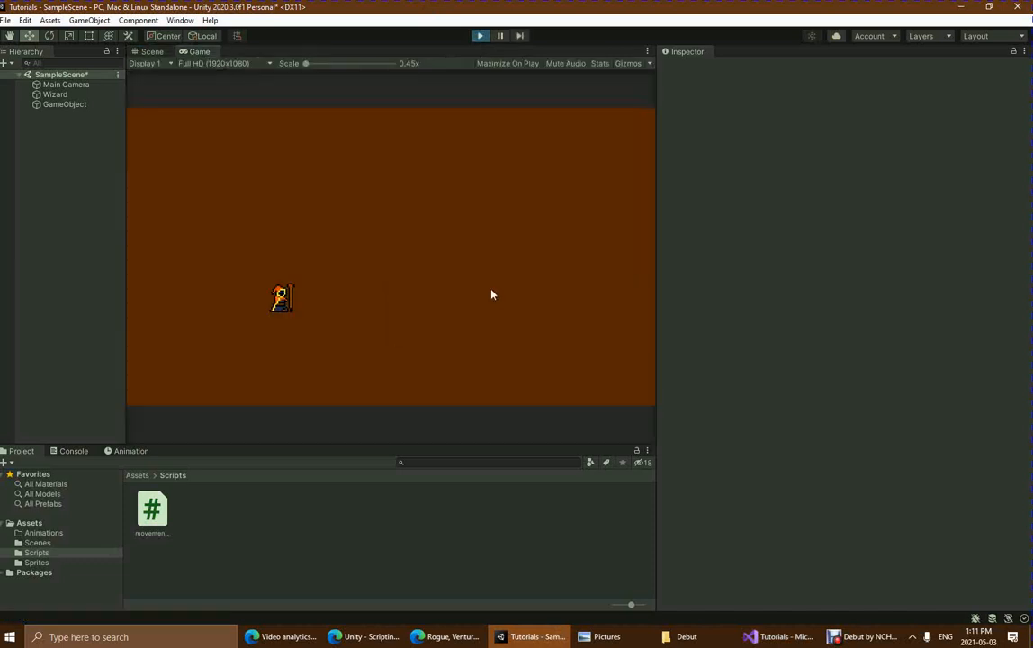
key("d")
key("a")
key("w")
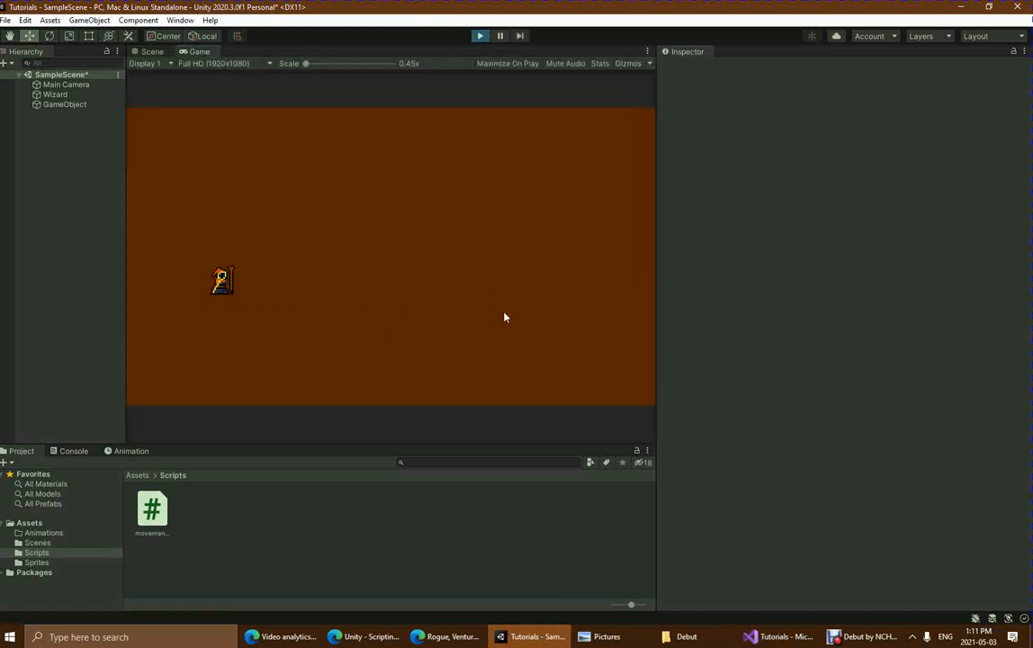
key("d")
key("s")
key("a")
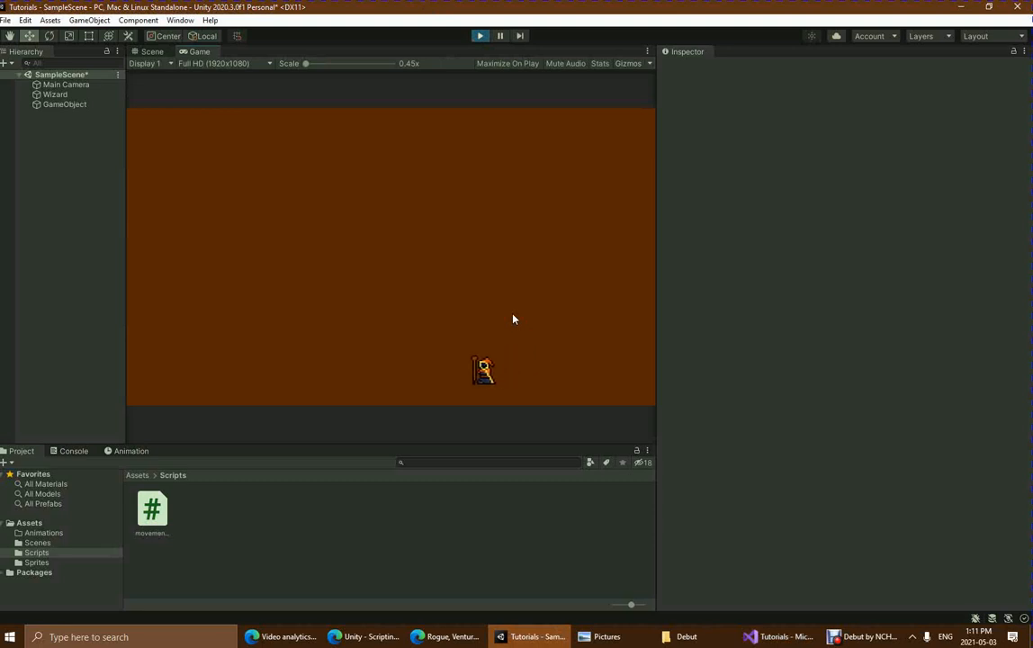
key("d")
key("a")
key("d")
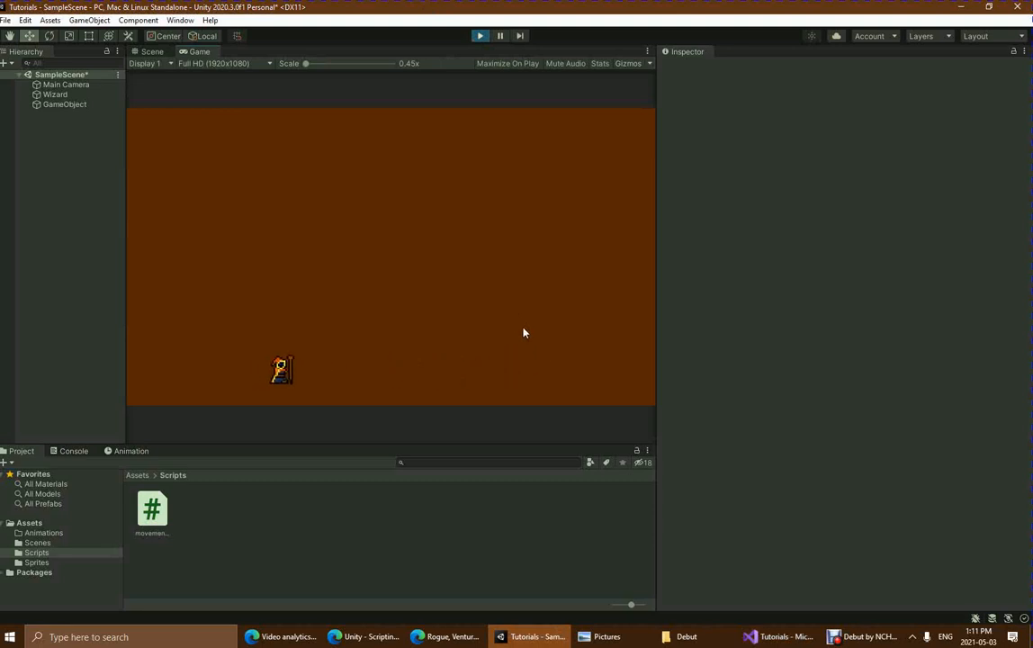
key("w")
key("a")
key("d")
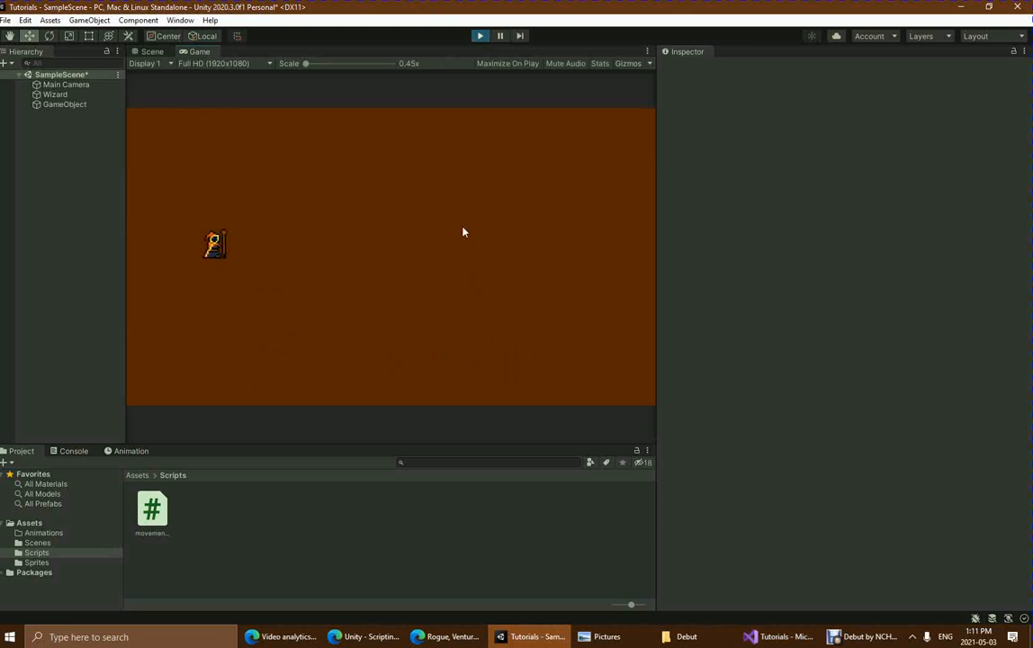
Step: Stop the running game and select the empty GameObject to view its components
left_click(72, 104)
left_click(480, 36)
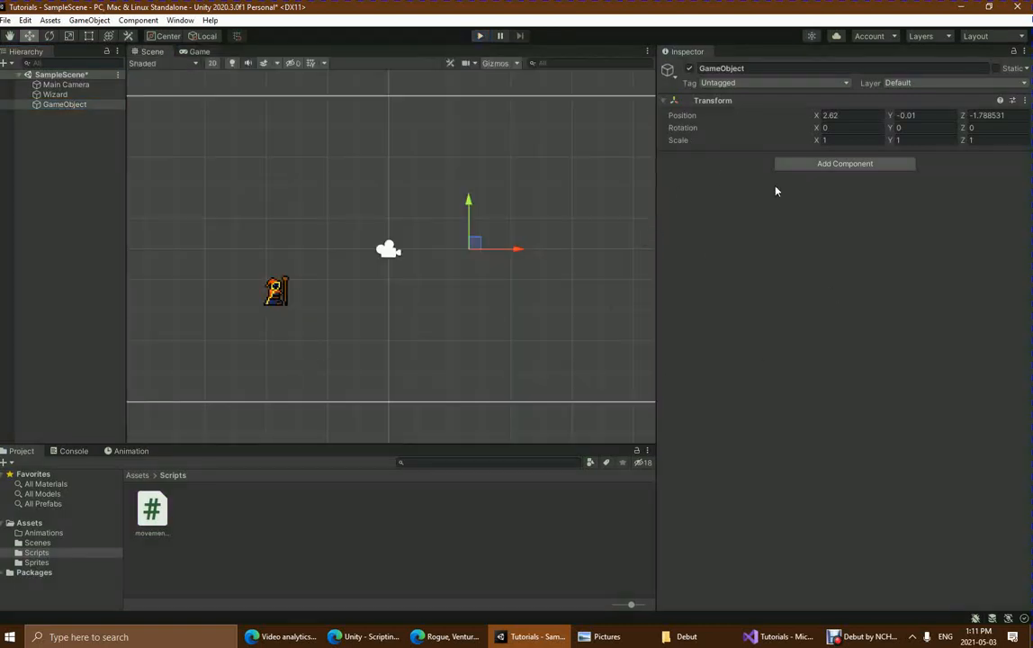
left_click(55, 104)
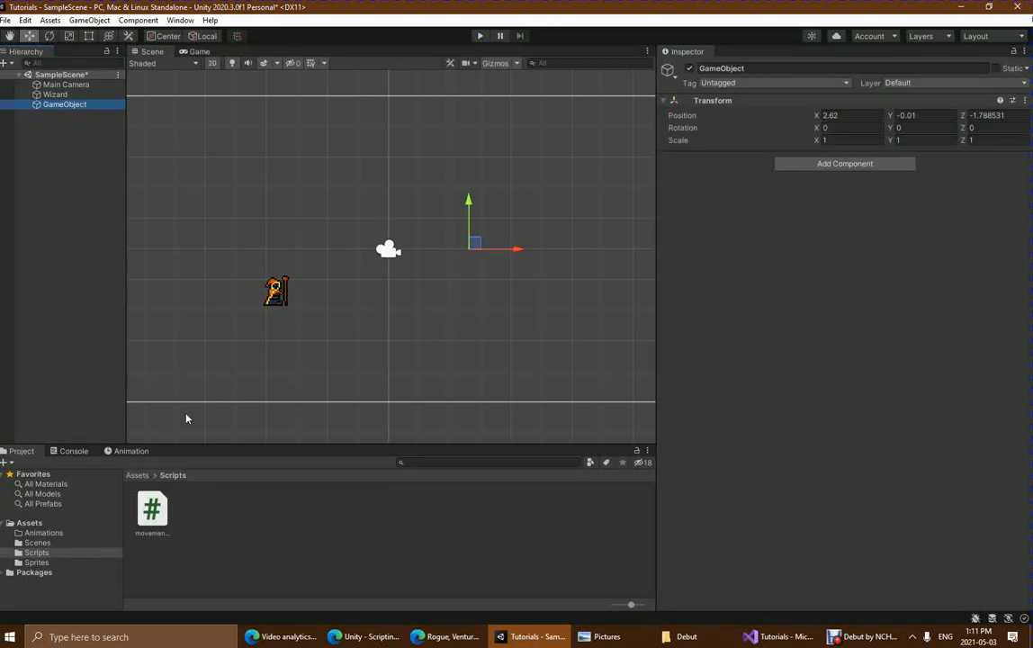
Step: Select the Wizard and reposition it in the scene to about X -3.21, Y -2.16
left_click(56, 94)
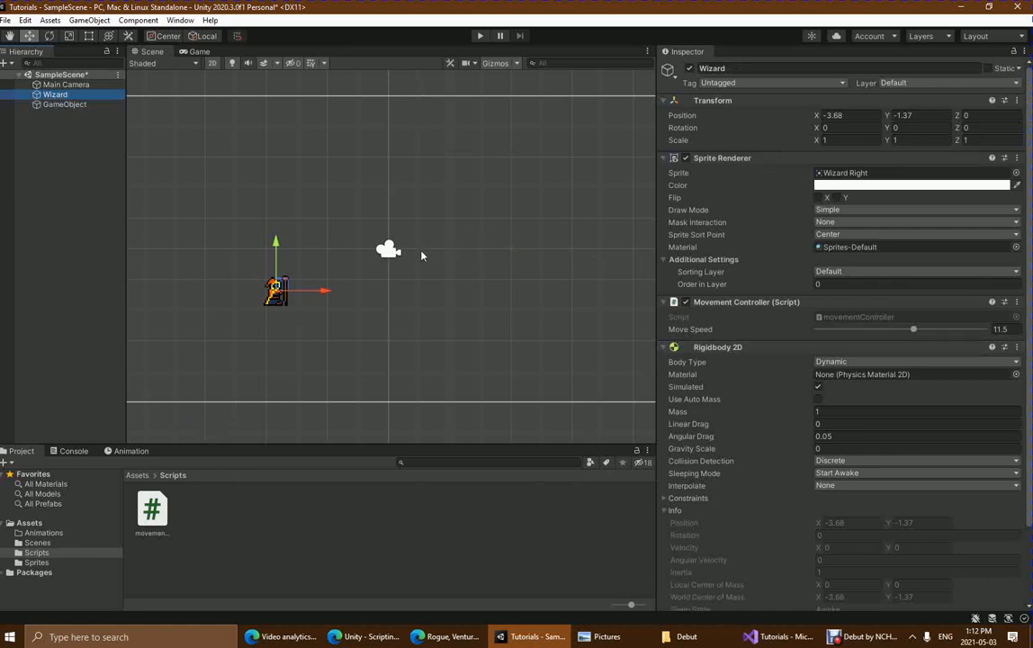
left_click_drag(276, 290, 344, 235)
left_click_drag(268, 255, 309, 259)
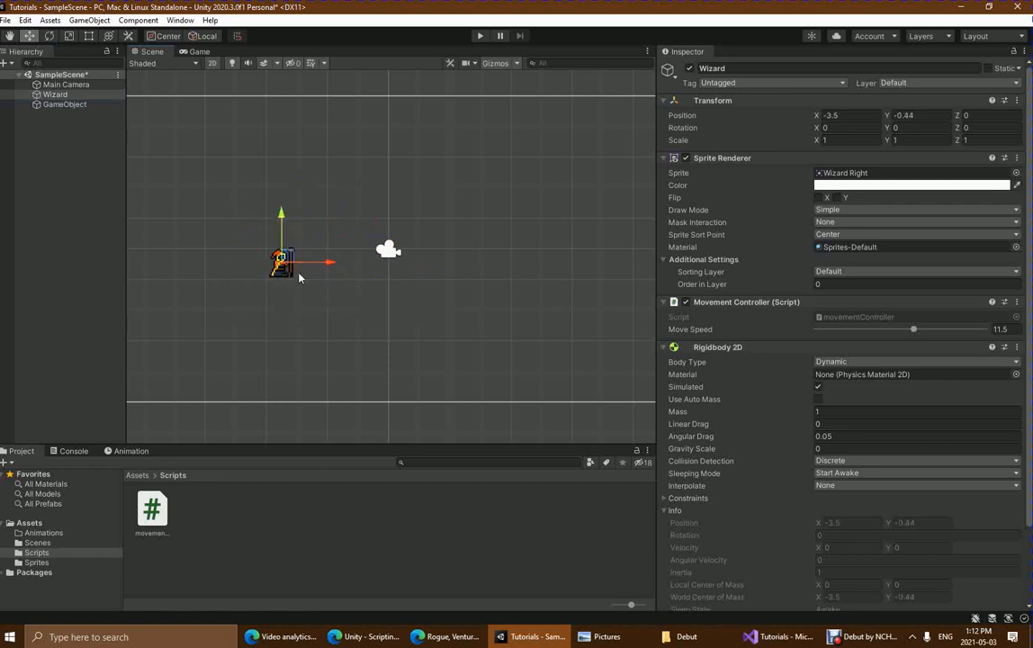
left_click_drag(286, 258, 294, 314)
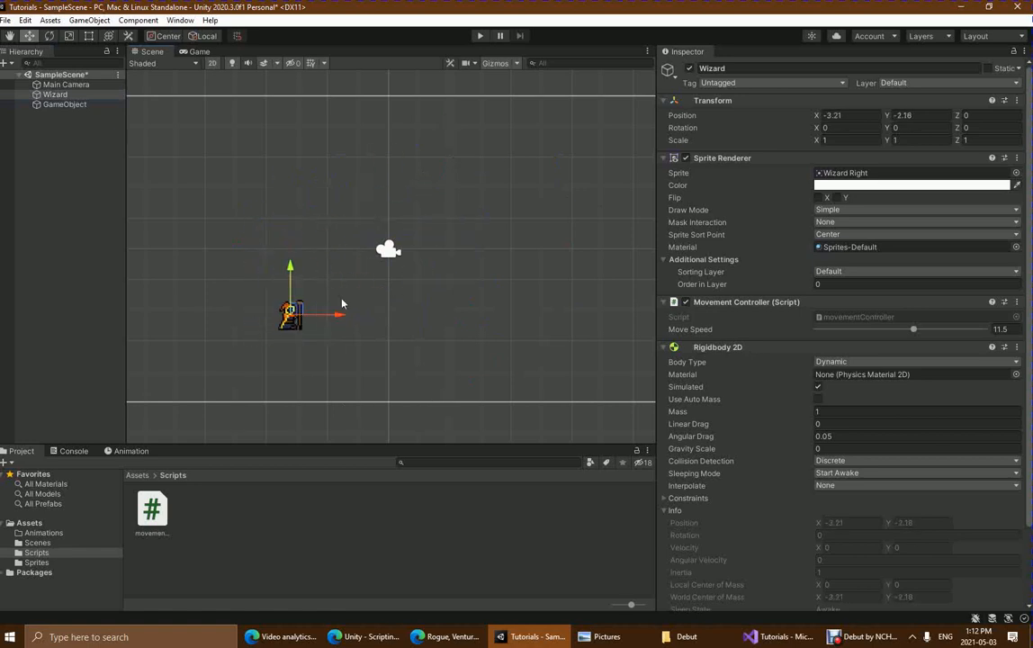
Step: Review the Gravity Scale setting in the Wizard's Rigidbody 2D component and leave the component collapsed
left_click(728, 347)
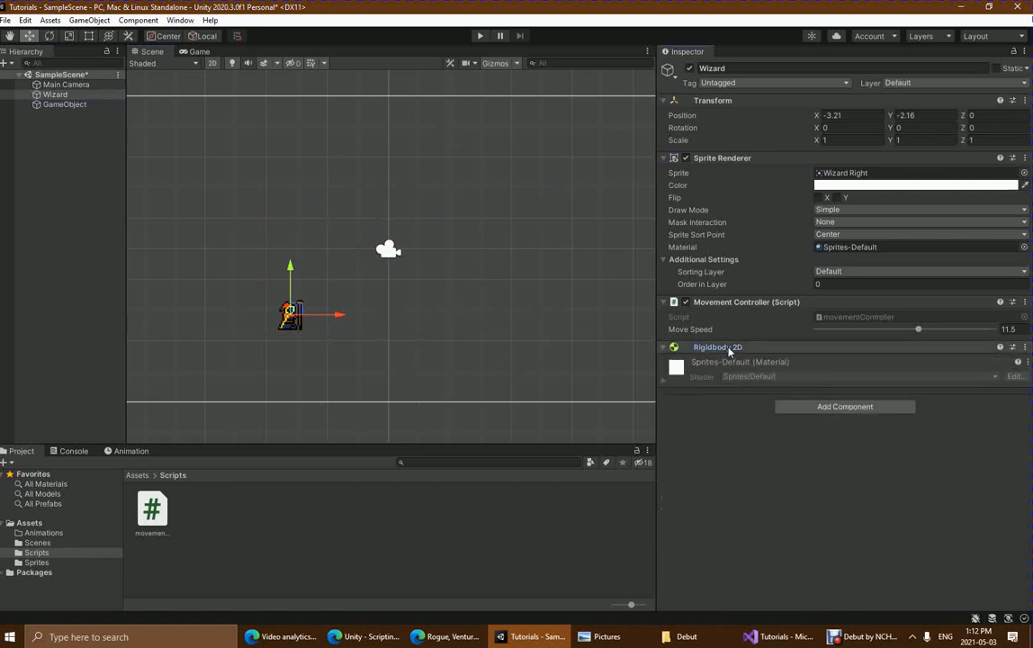
left_click(728, 347)
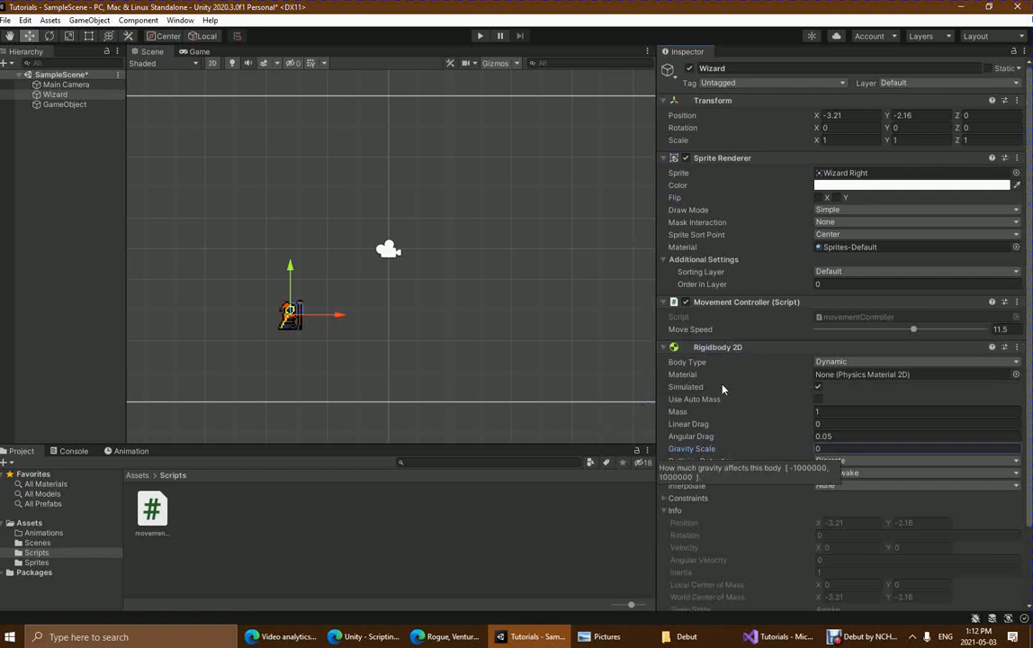
left_click(718, 448)
left_click(722, 349)
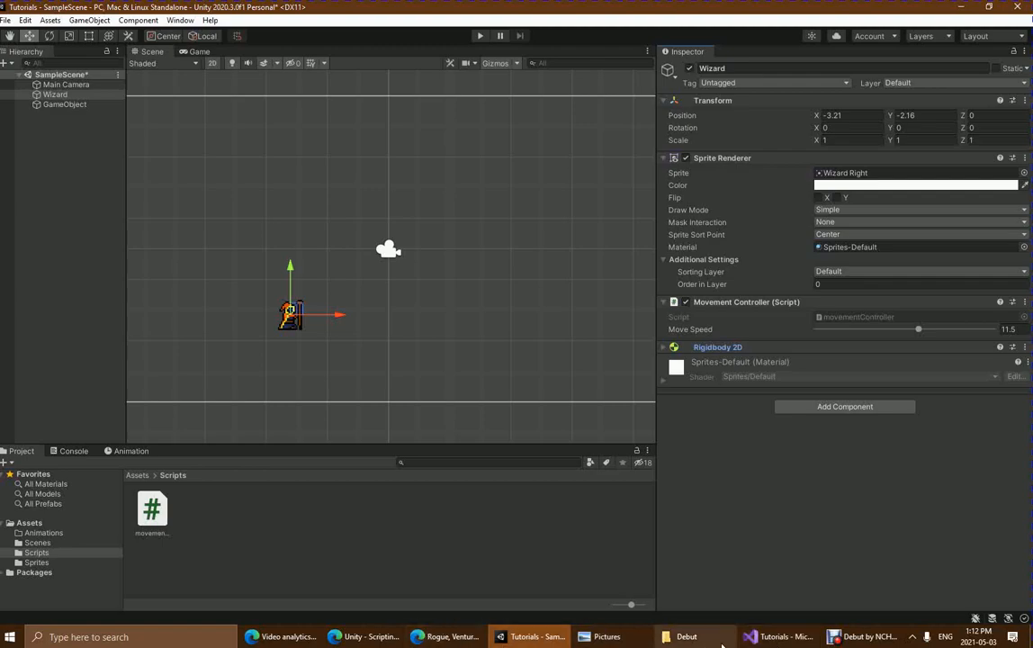
Step: Switch to the movementController script in Visual Studio and examine the rb.velocity, moveInput and transform.localScale code and the SpriteRenderer declaration
left_click(770, 642)
key("Home")
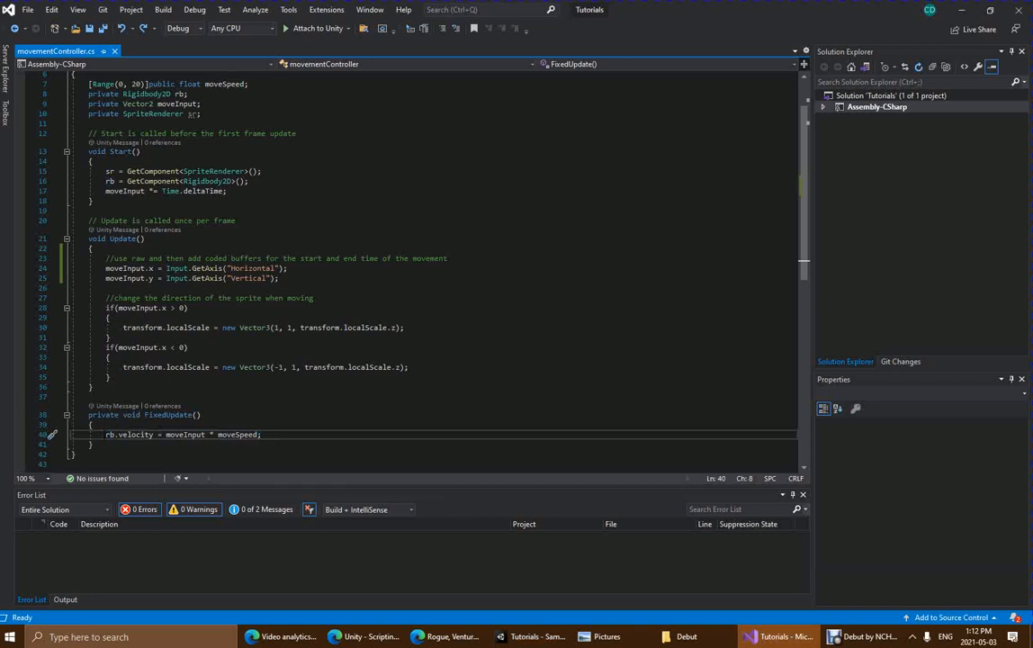
left_click(126, 434)
key("Right")
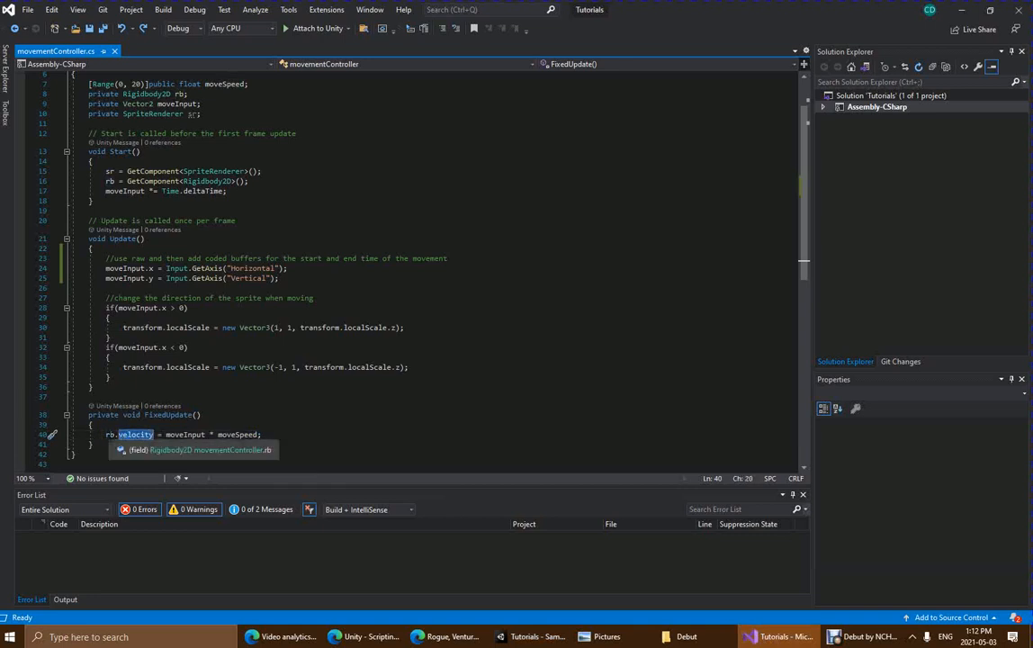
left_click(137, 268)
left_click(110, 337)
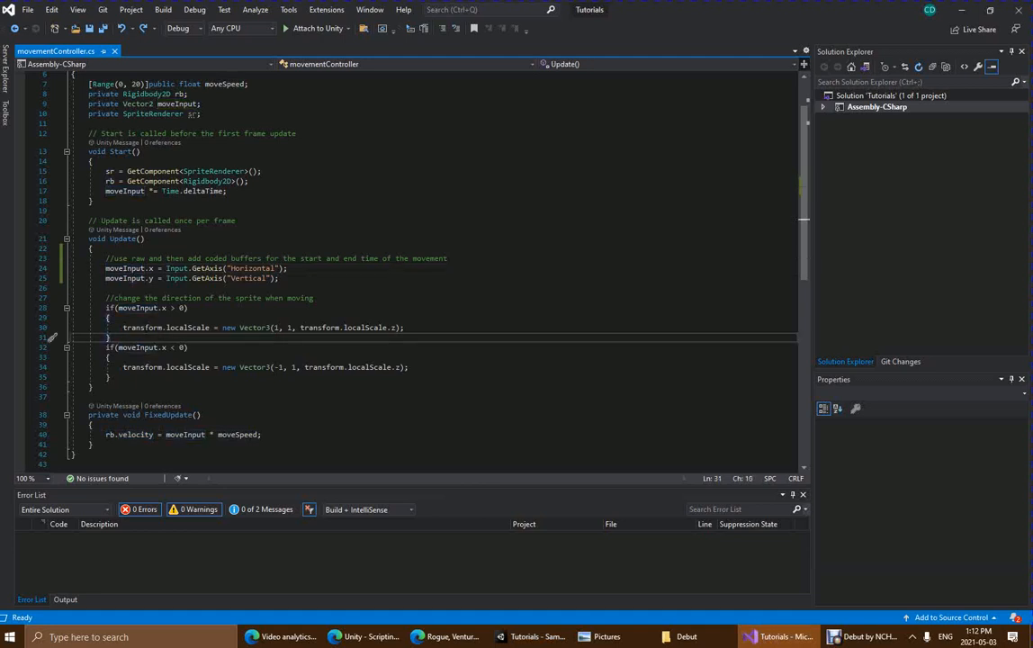
left_click(126, 327)
left_click(187, 327)
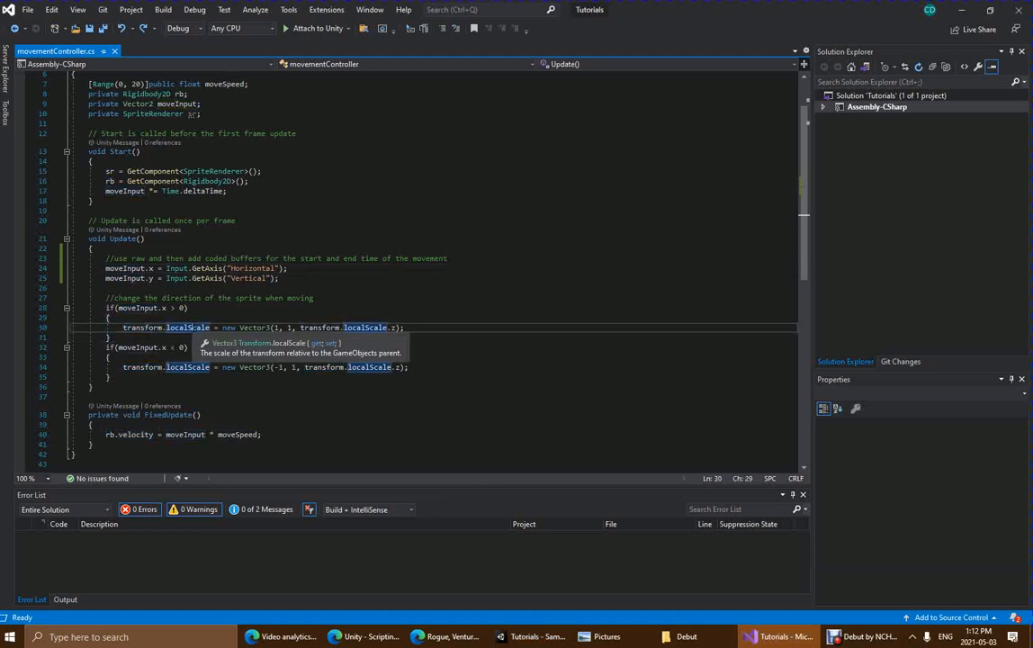
left_click(126, 328)
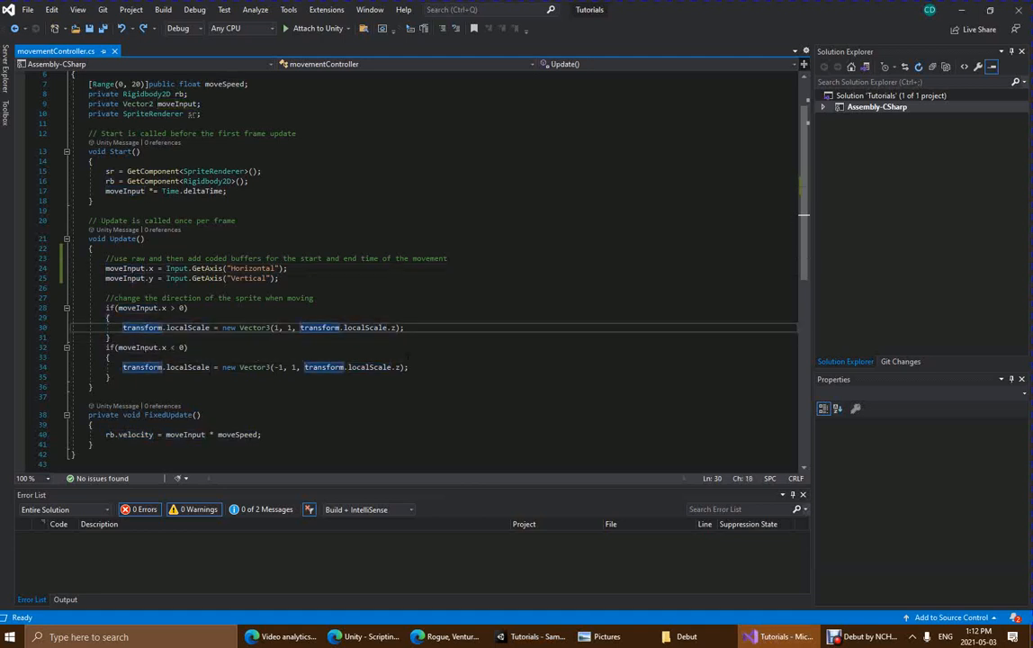
left_click(441, 334)
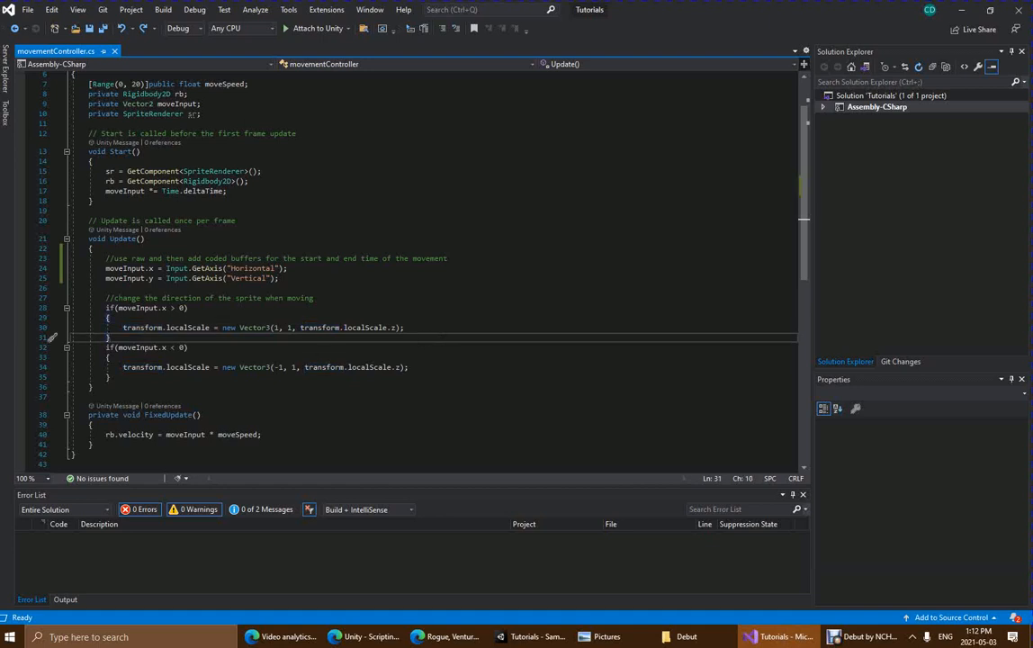
left_click(177, 327)
left_click(438, 328)
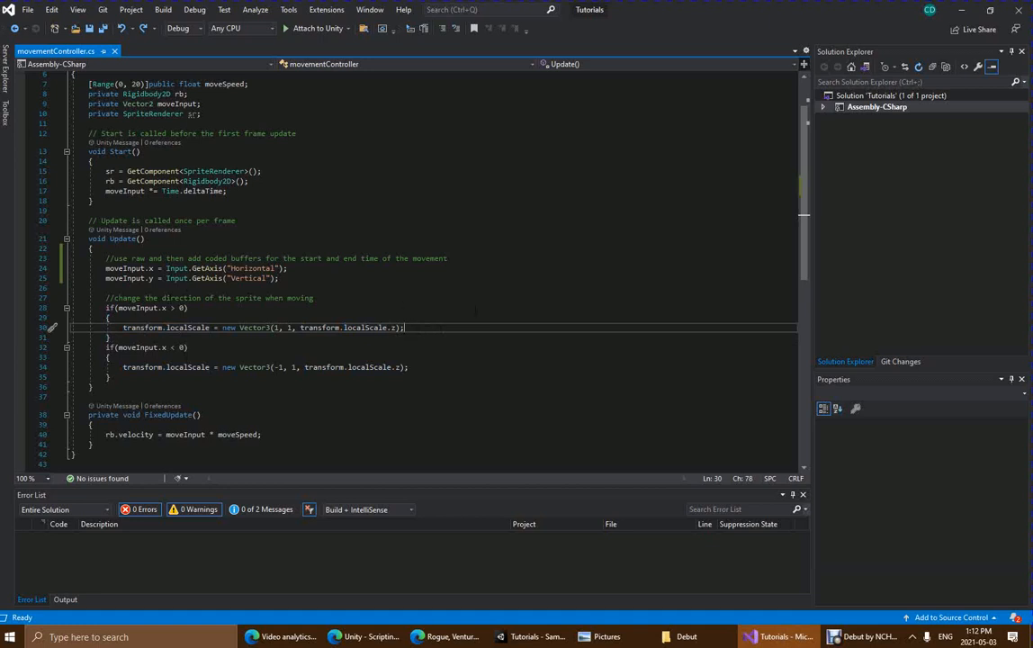
left_click(219, 115)
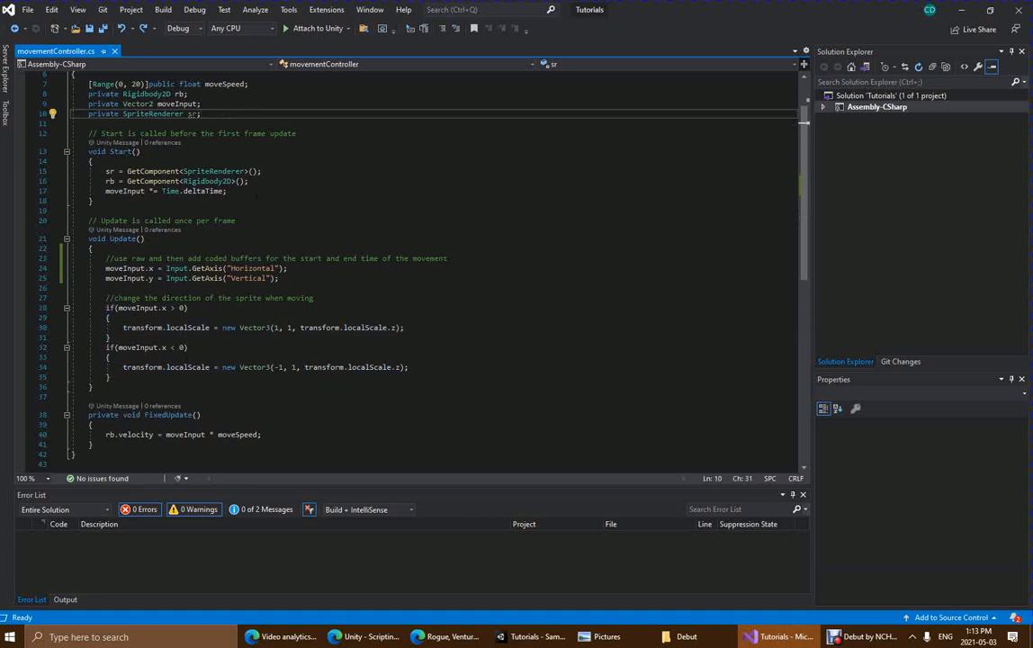
Step: Add a line below transform.localScale in the moveInput.x > 0 block that accesses sr.flipX
left_click(441, 327)
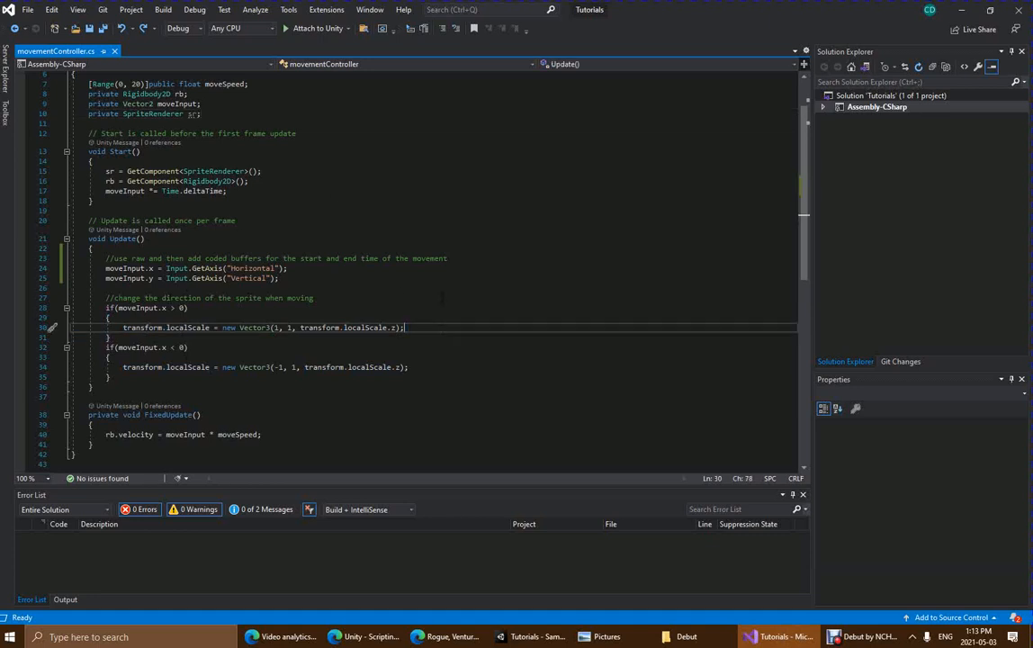
key("Return")
type("sr.")
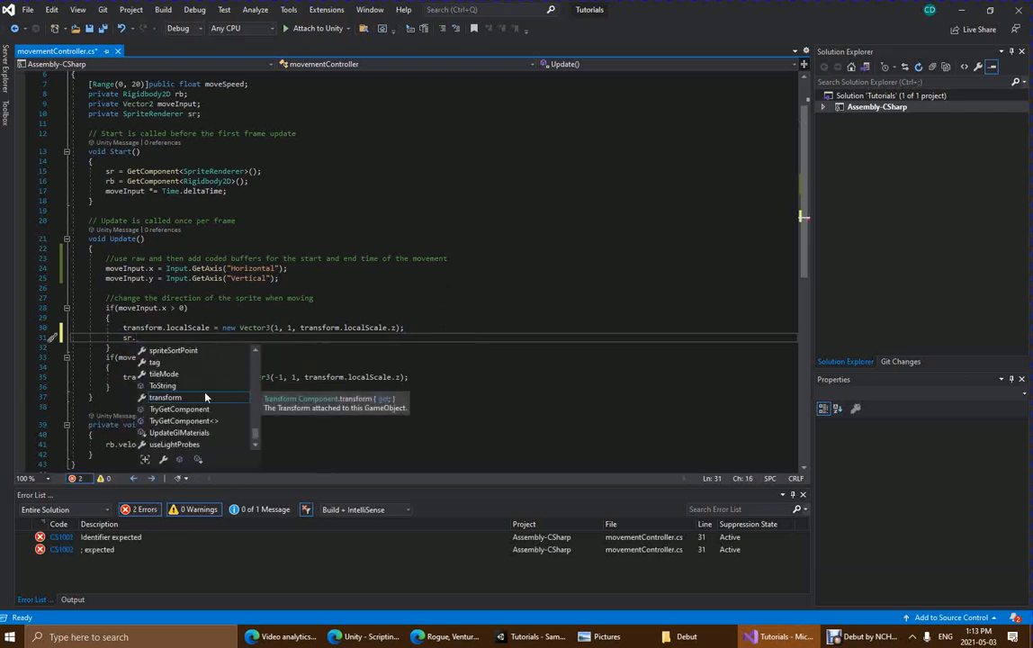
scroll(198, 401, "up", 10)
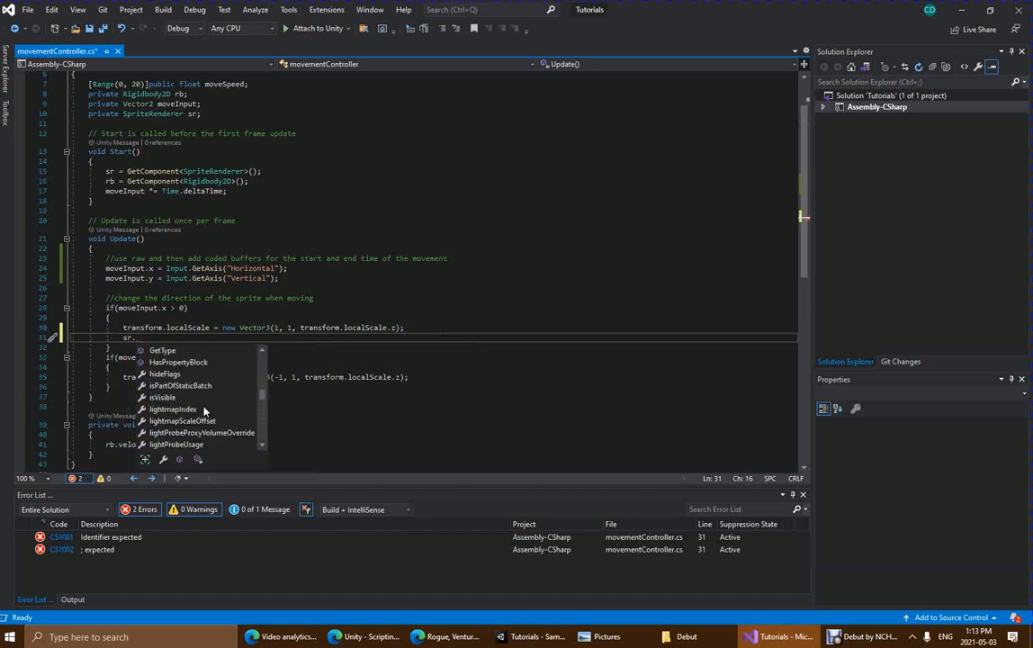
scroll(203, 410, "up", 10)
scroll(202, 412, "down", 3)
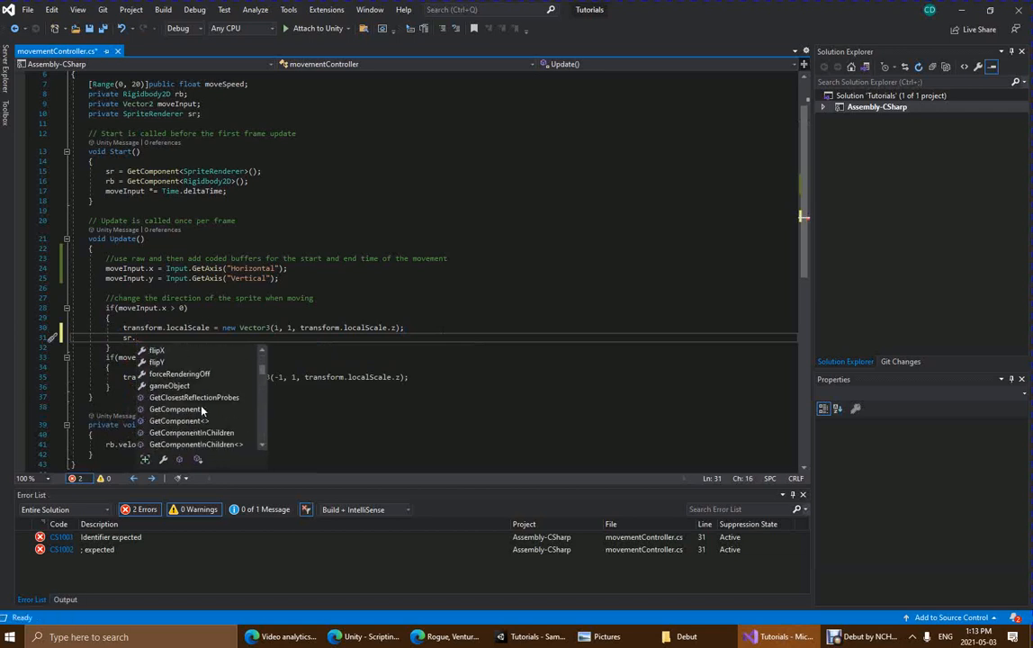
scroll(203, 410, "down", 2)
type("fli")
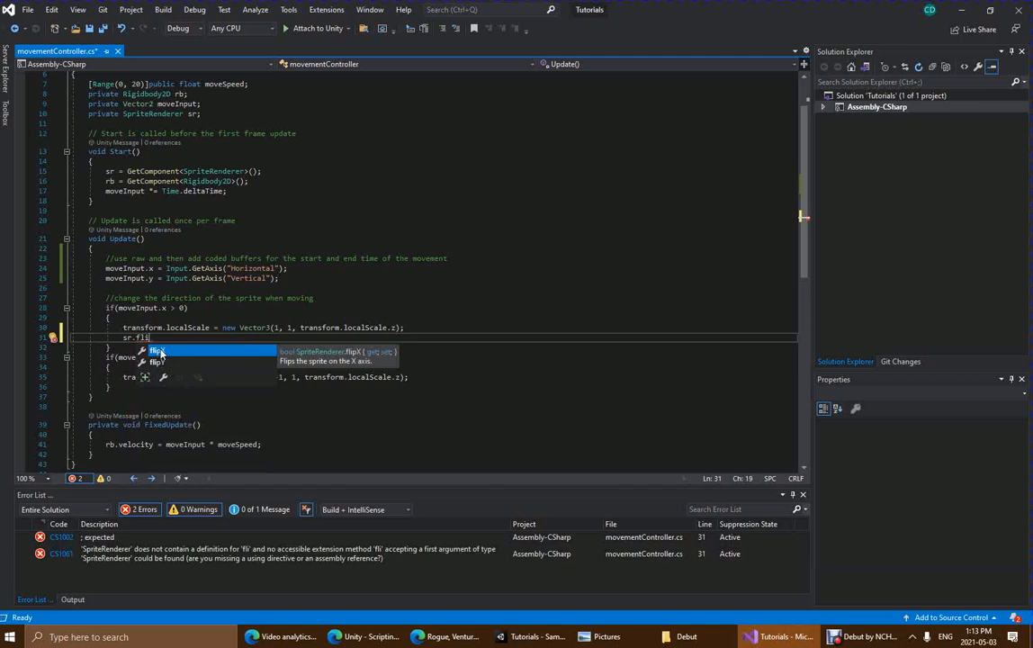
double_click(160, 352)
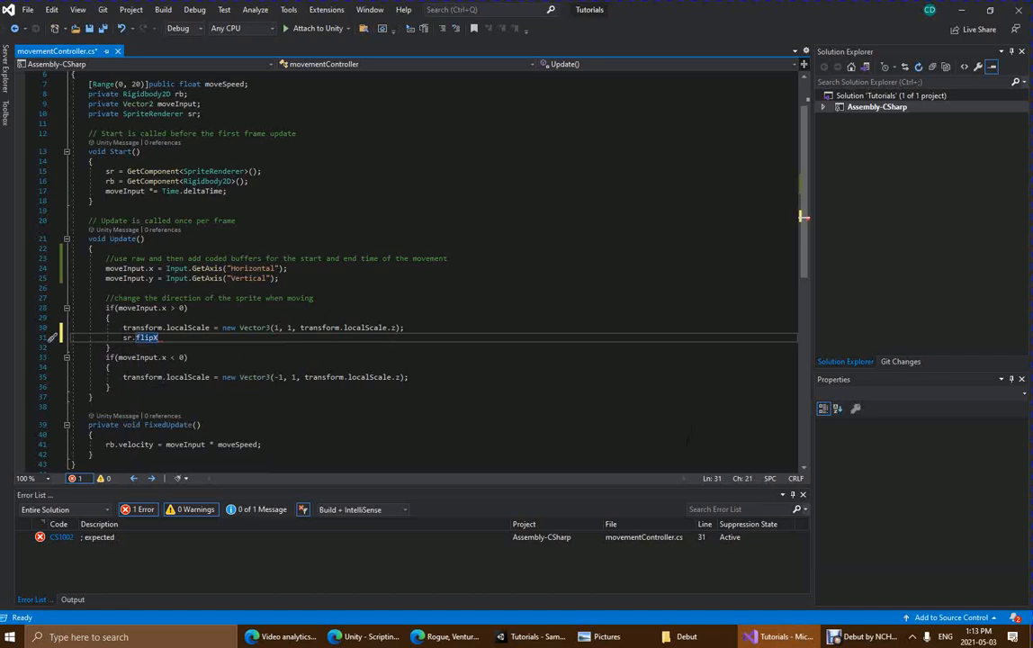
Step: Check the Wizard's Sprite Renderer Flip option in Unity, return to Visual Studio and complete the line as sr.flipX = true;
key("alt+Tab")
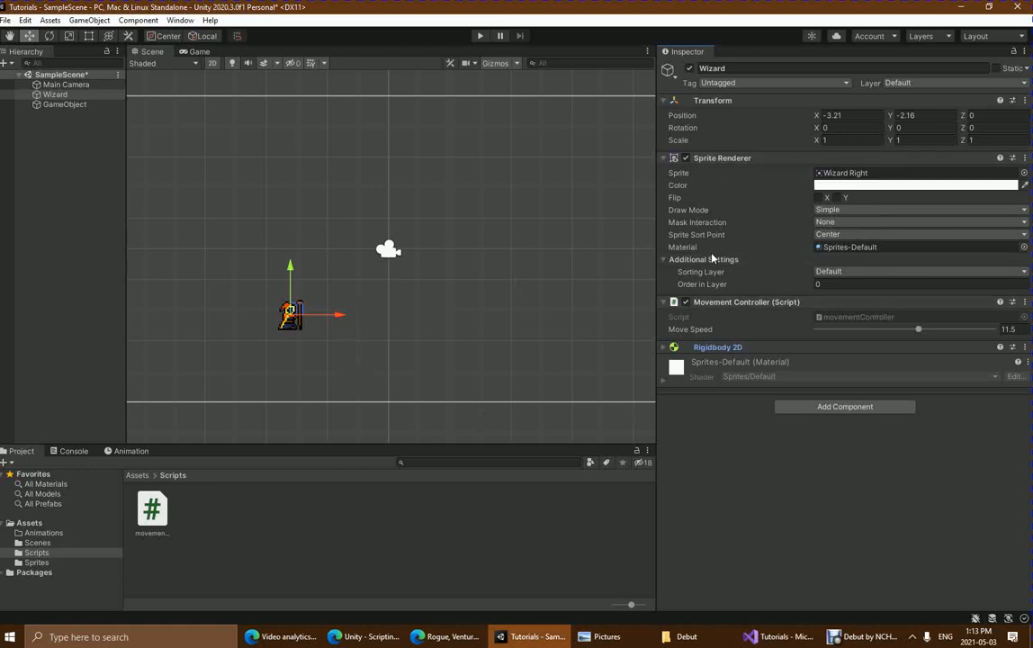
key("alt+Tab")
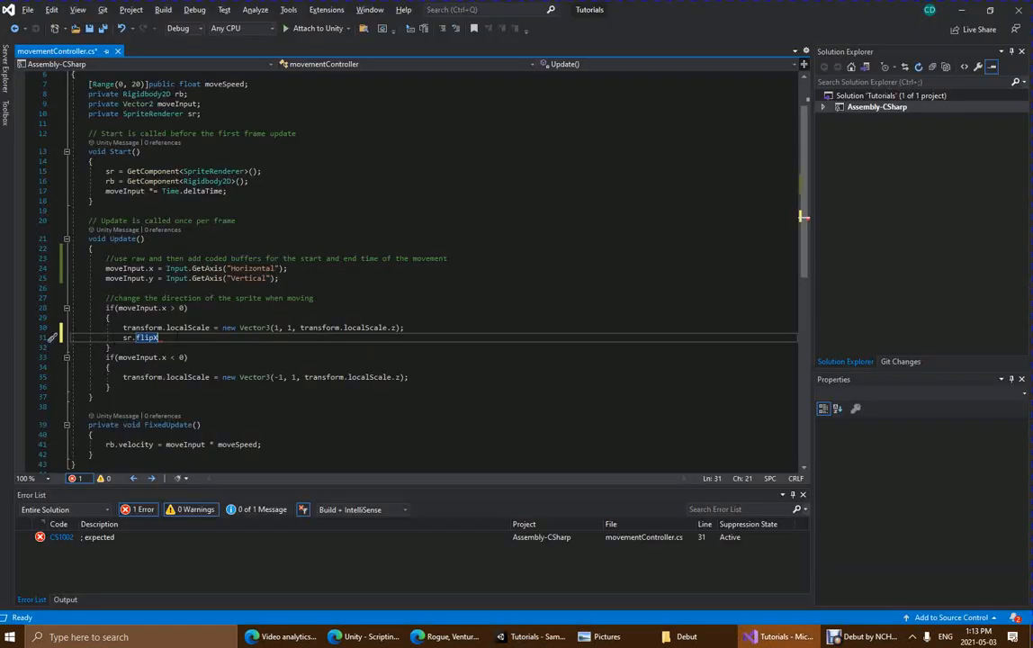
type("=")
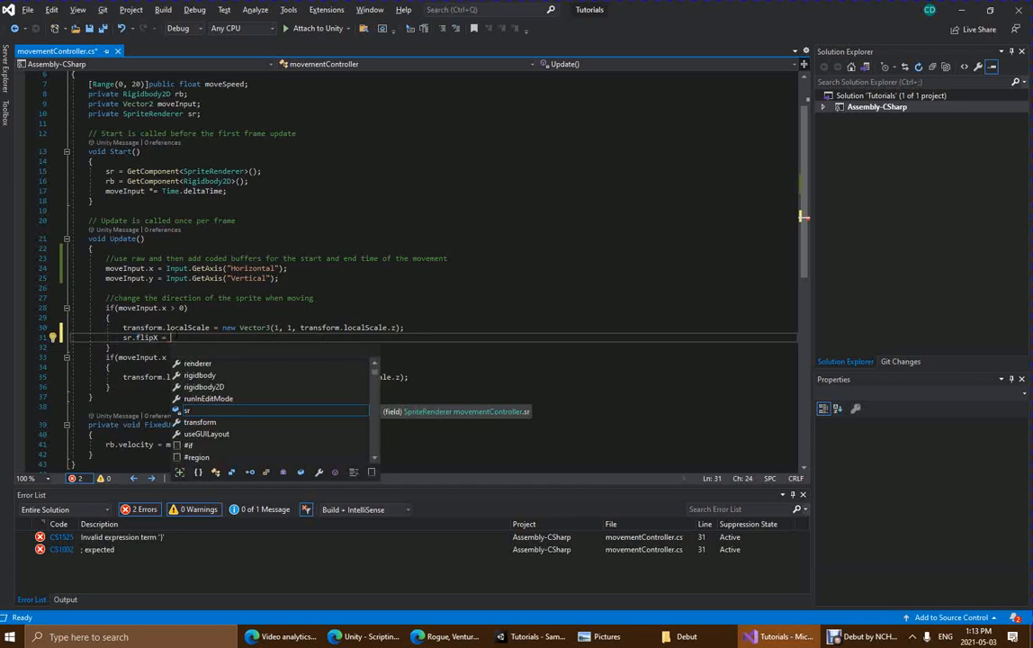
type("true;")
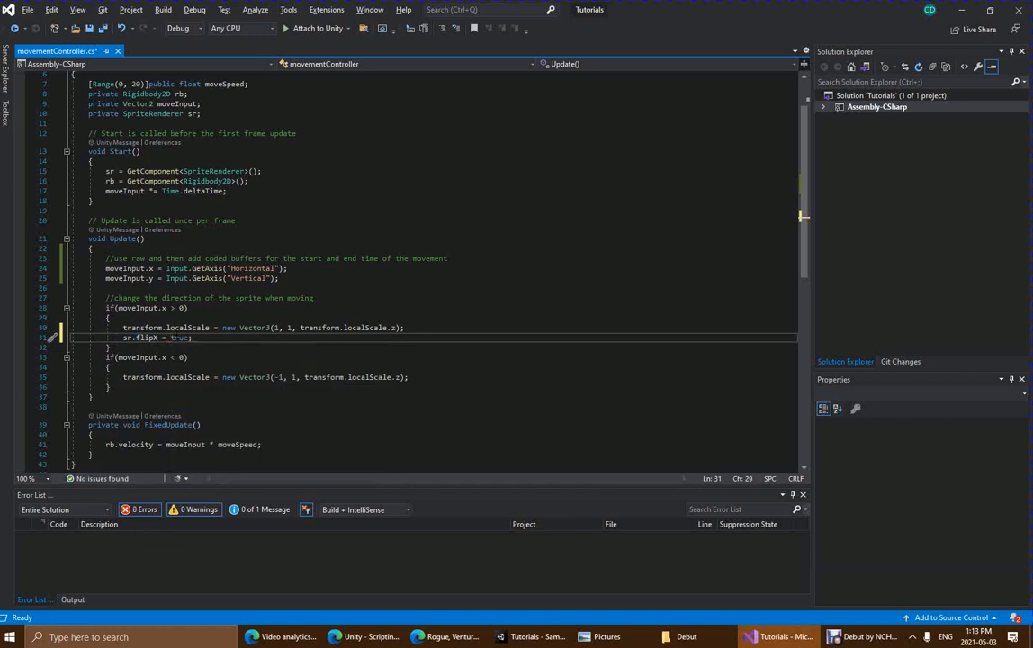
Step: Change the value assigned to sr.flipX to false
key("BackSpace")
key("BackSpace")
key("BackSpace")
key("BackSpace")
key("BackSpace")
type("false")
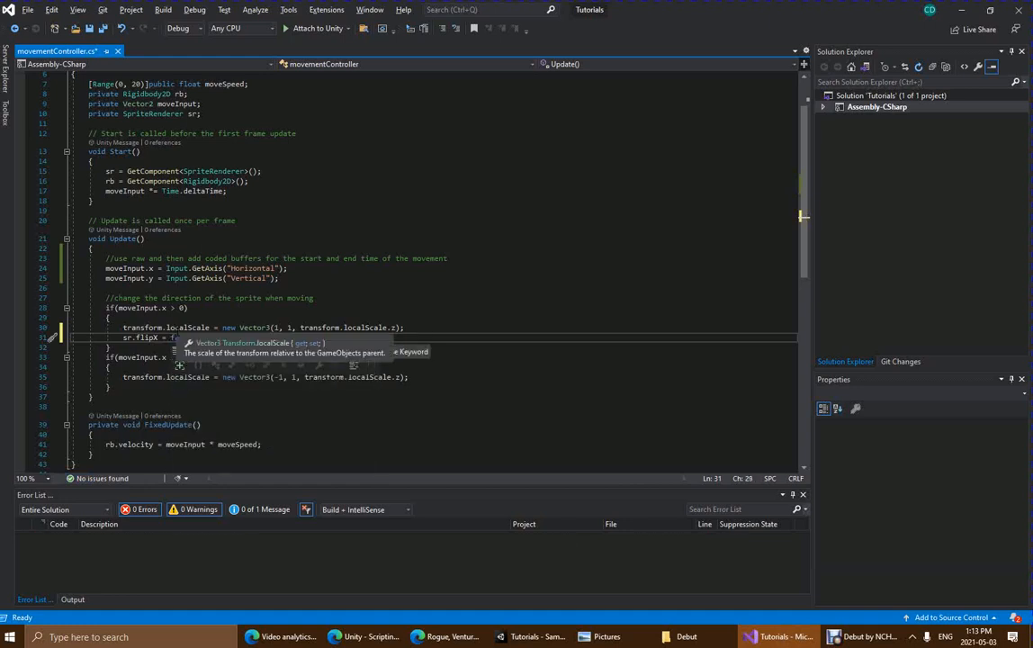
type(";")
Step: Remove the sr.flipX line from the moveInput.x > 0 block and place the cursor above FixedUpdate
key("shift+Home")
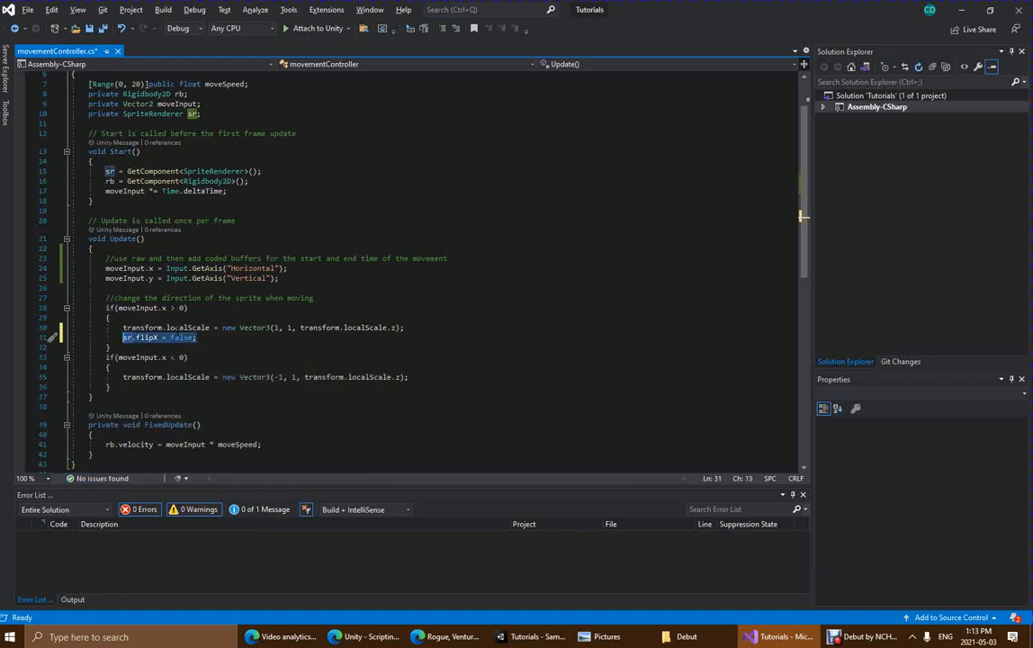
key("BackSpace")
key("ctrl+x")
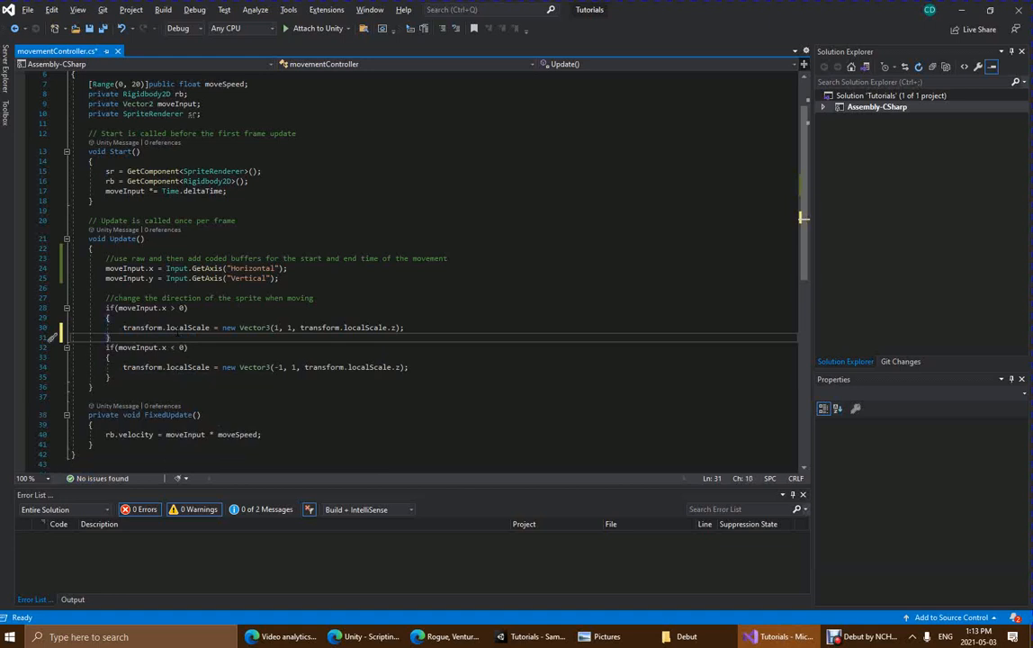
key("Down")
key("Down")
key("Down")
key("Down")
key("Down")
key("Down")
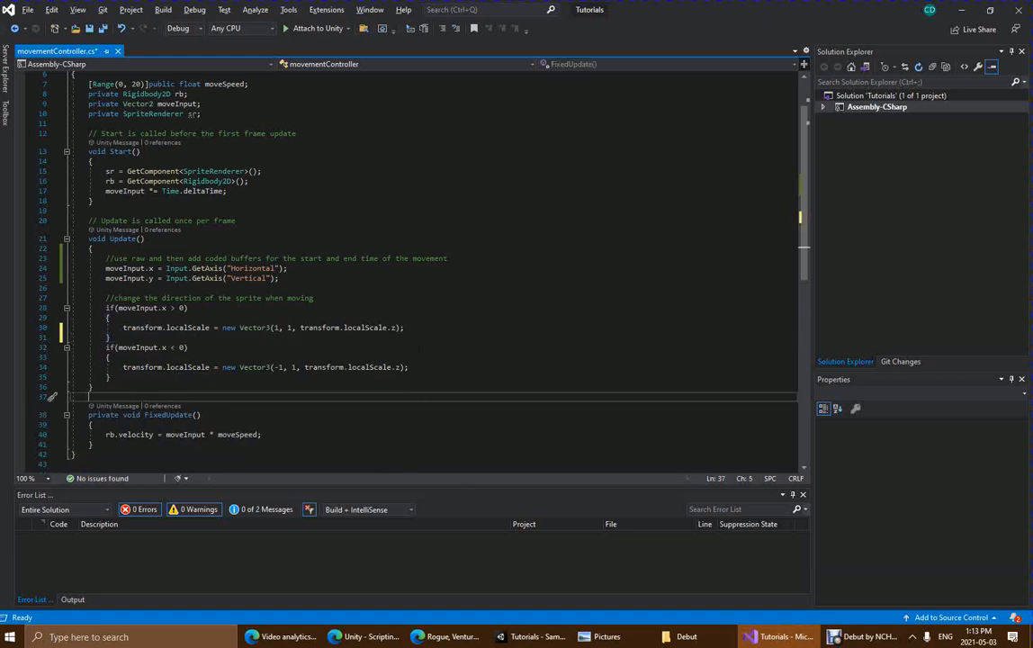
Step: Switch to Unity and move the empty GameObject to about X 3.75, Y 2.58 in the scene
left_click(533, 636)
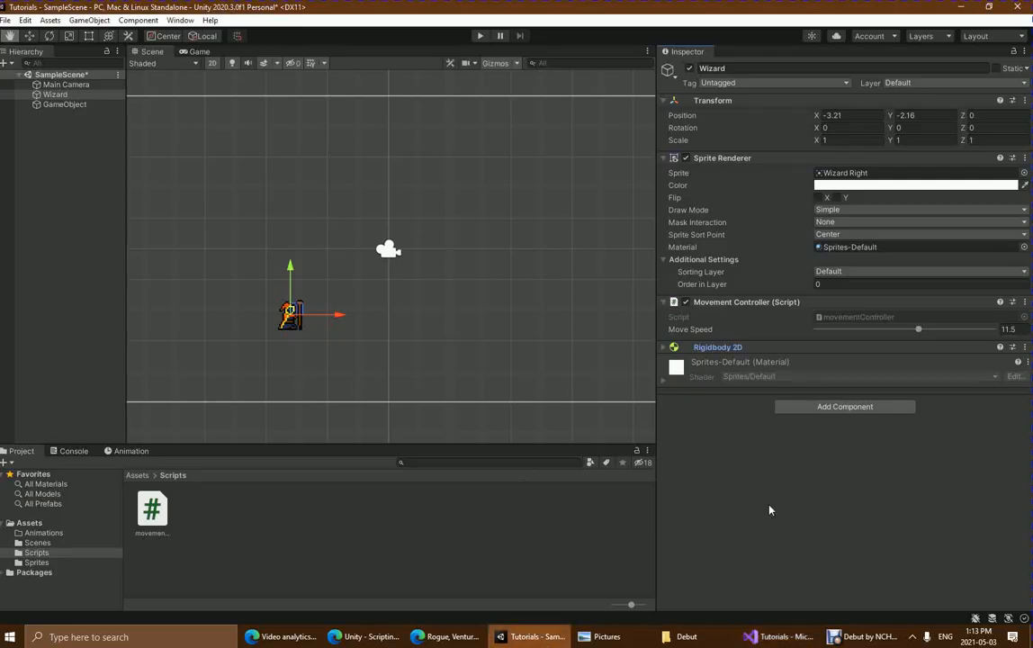
left_click(65, 104)
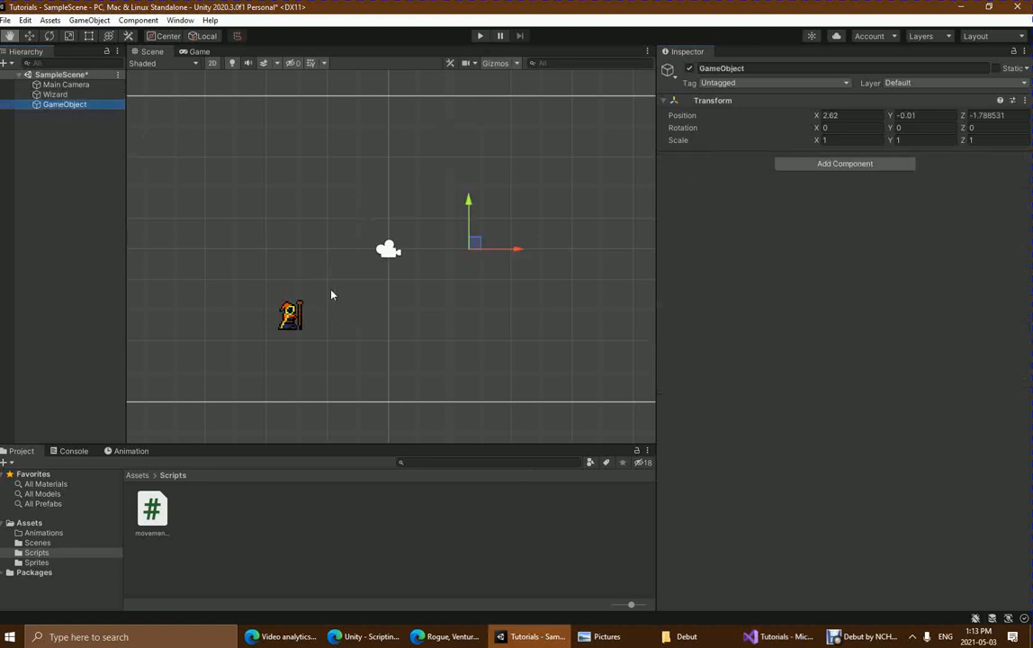
left_click_drag(470, 246, 507, 192)
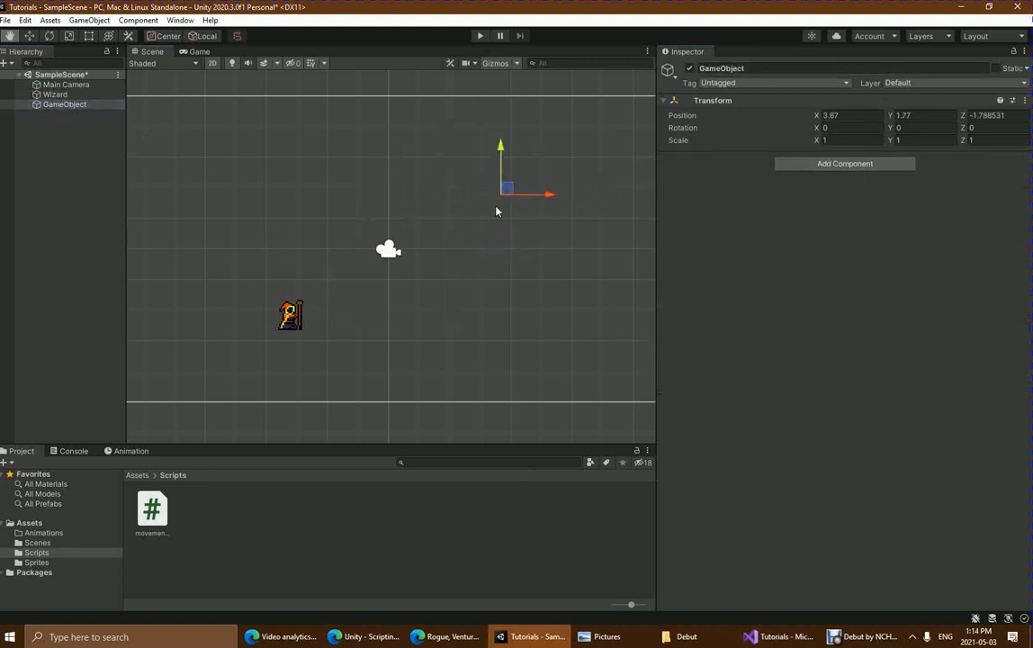
left_click_drag(510, 198, 510, 169)
Step: Rotate the GameObject about the Z axis to about 273 degrees using the Rotate tool
left_click(50, 36)
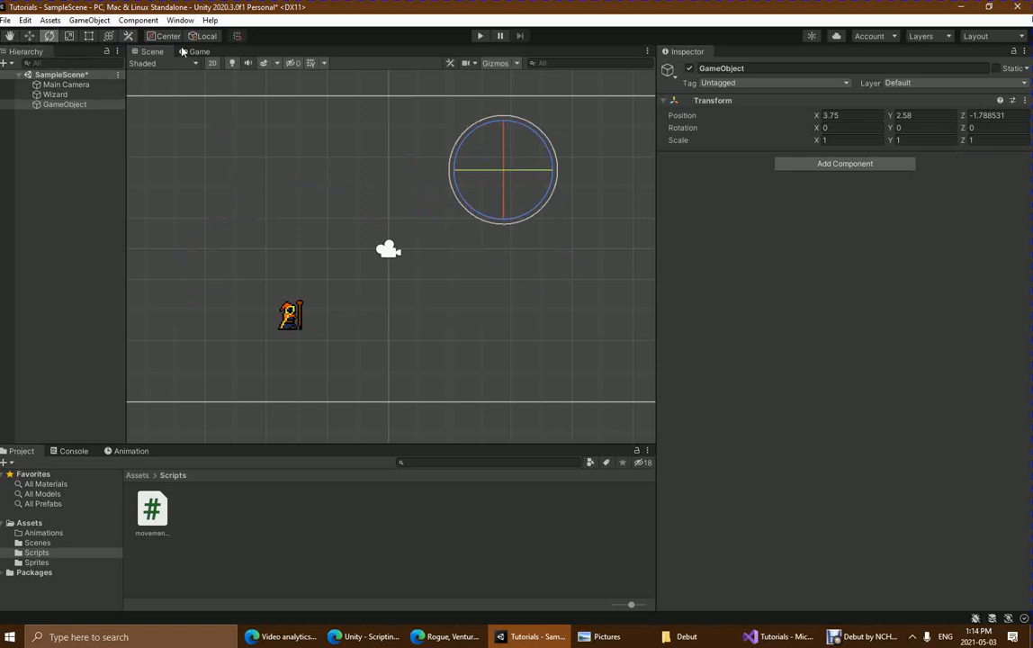
left_click_drag(476, 136, 425, 270)
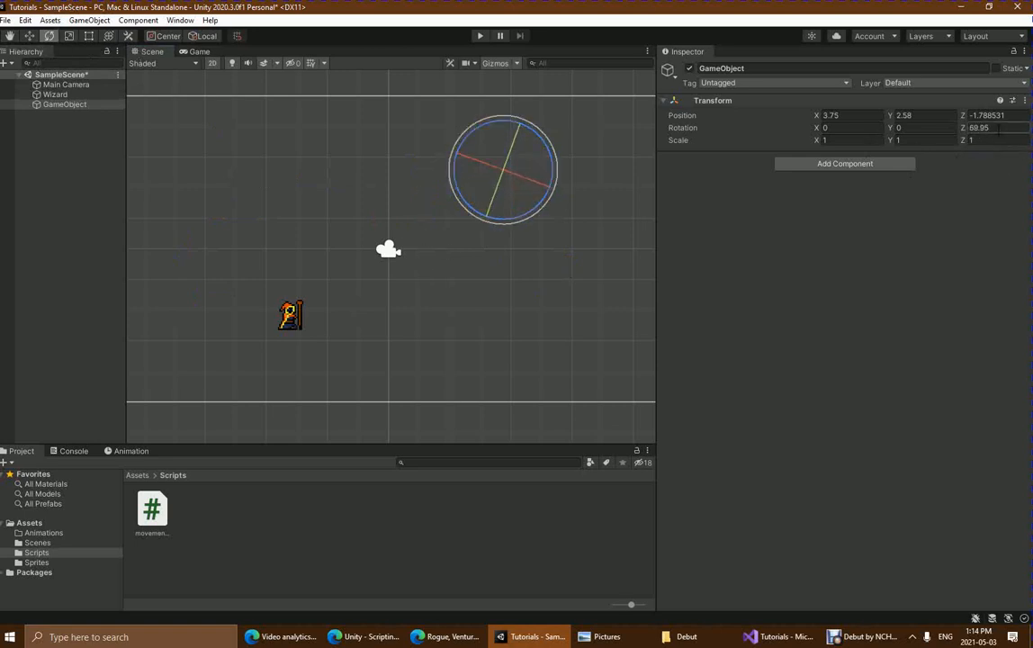
left_click_drag(993, 128, 932, 133)
left_click(510, 127)
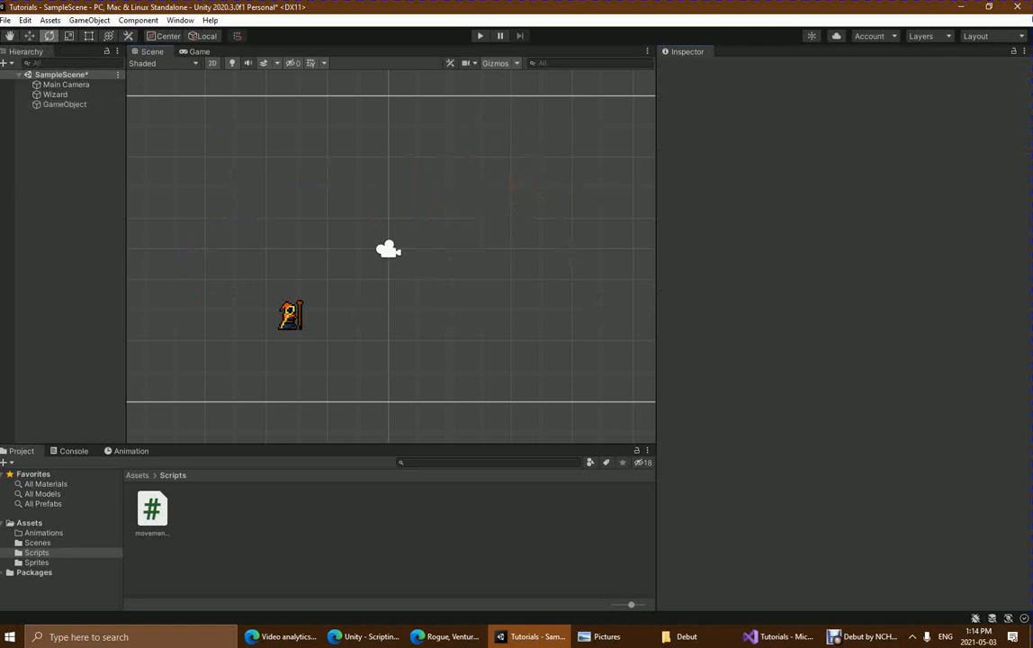
left_click(64, 104)
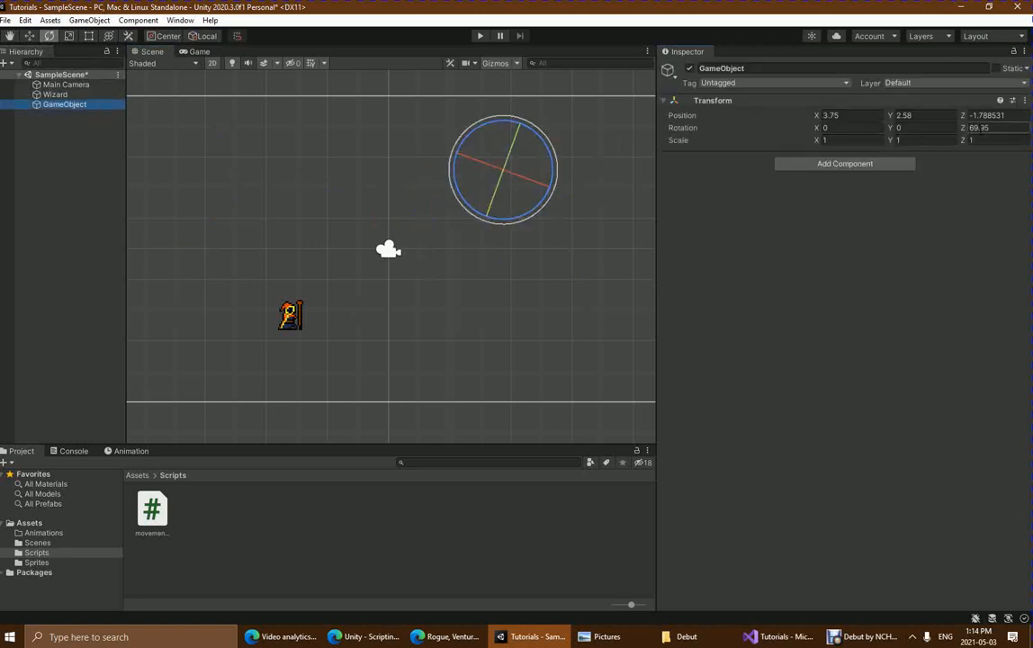
left_click_drag(524, 126, 130, 136)
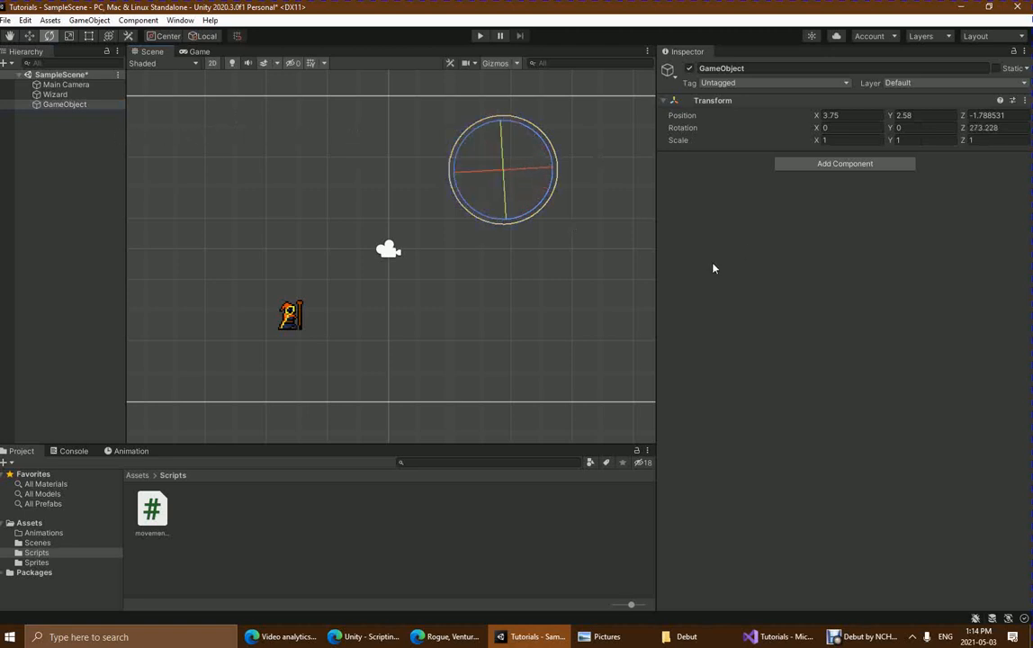
Step: Scale the GameObject to about 4.12 in X and 10.89 in Y using the Scale tool
left_click(89, 38)
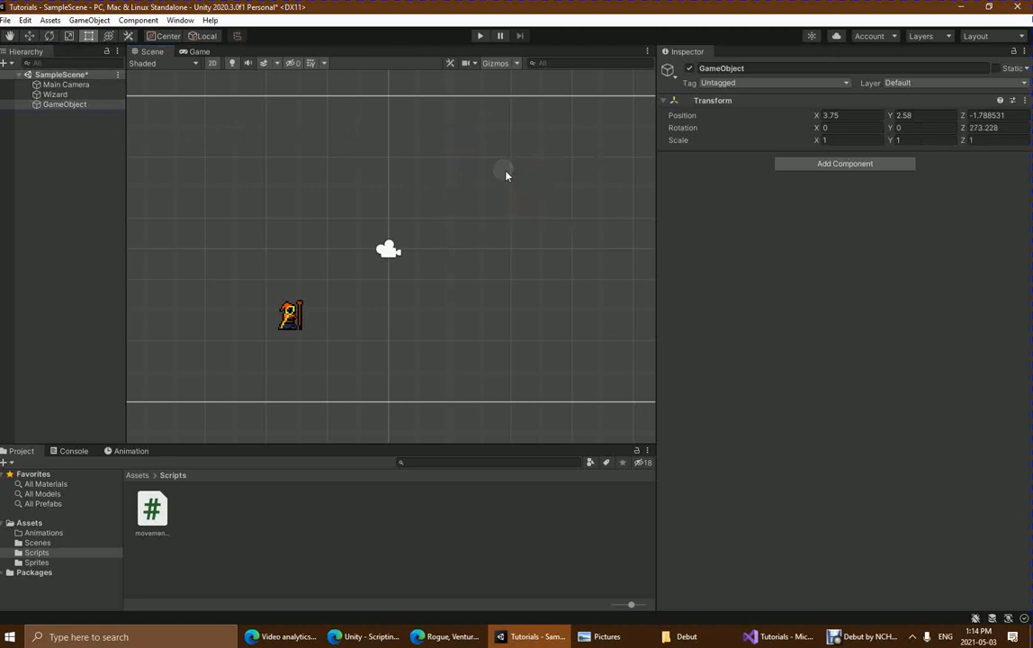
left_click(506, 175)
left_click(63, 105)
left_click(68, 37)
left_click_drag(508, 224, 508, 371)
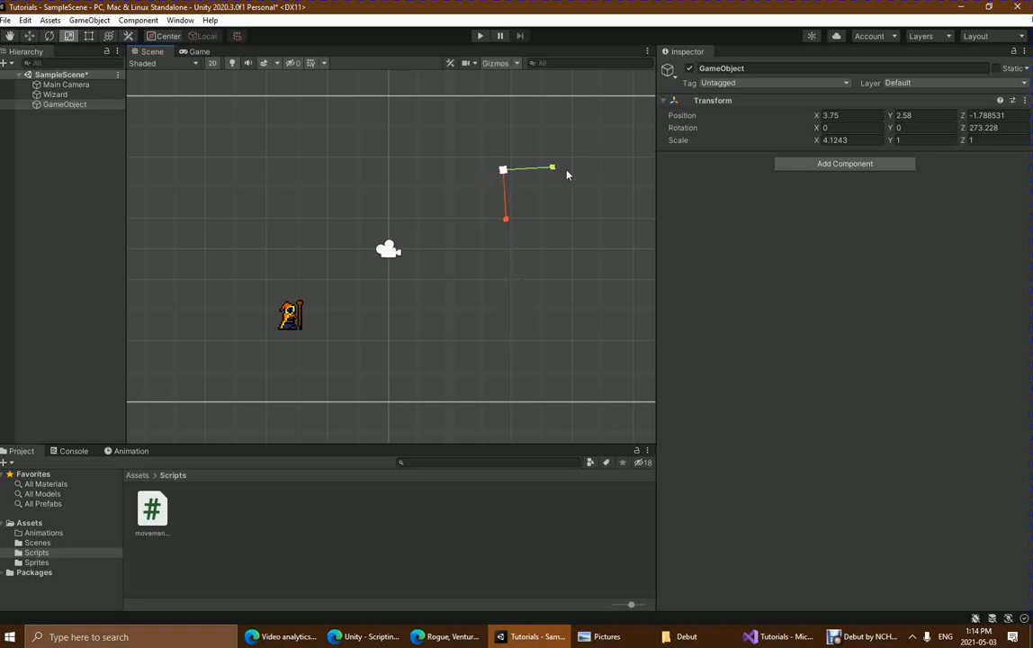
left_click_drag(556, 170, 113, 185)
Step: Add a Sprite Renderer component to the GameObject and assign the staff sprite to it
left_click(850, 165)
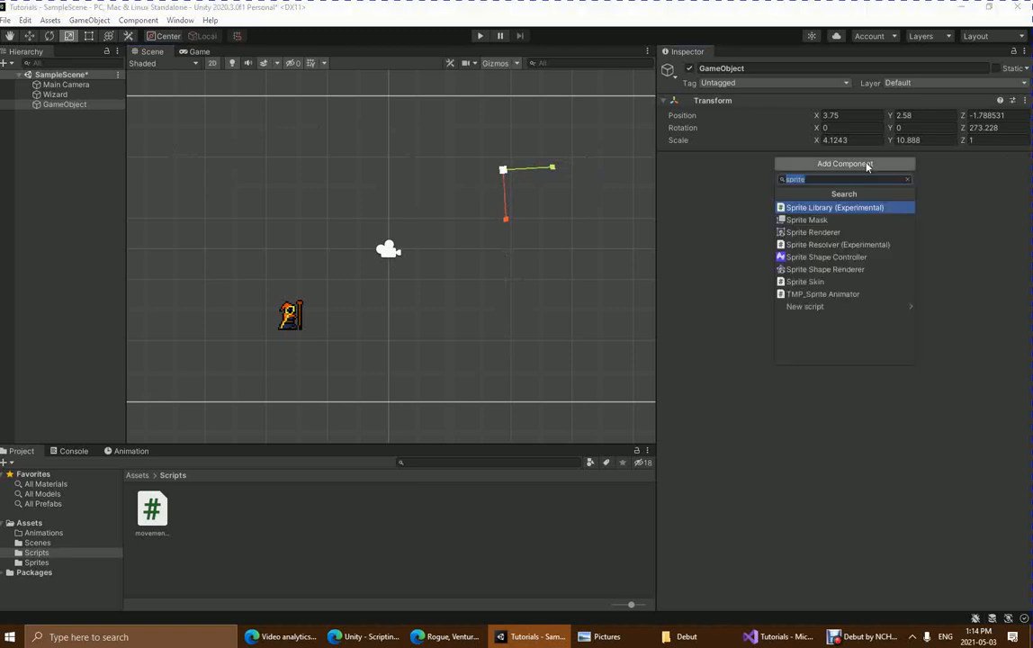
left_click(850, 233)
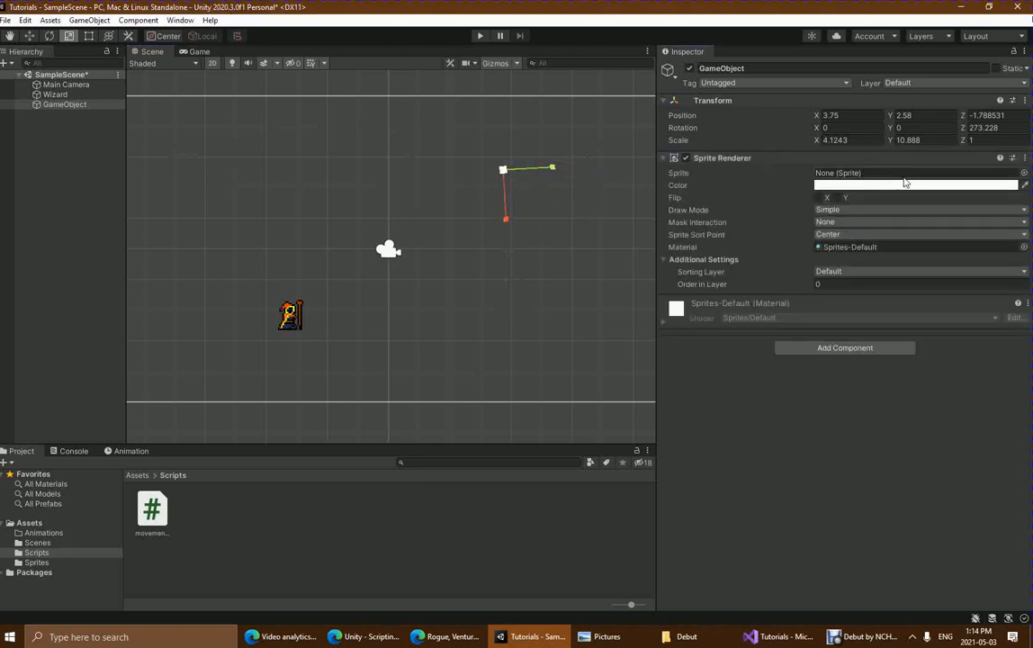
left_click(1023, 172)
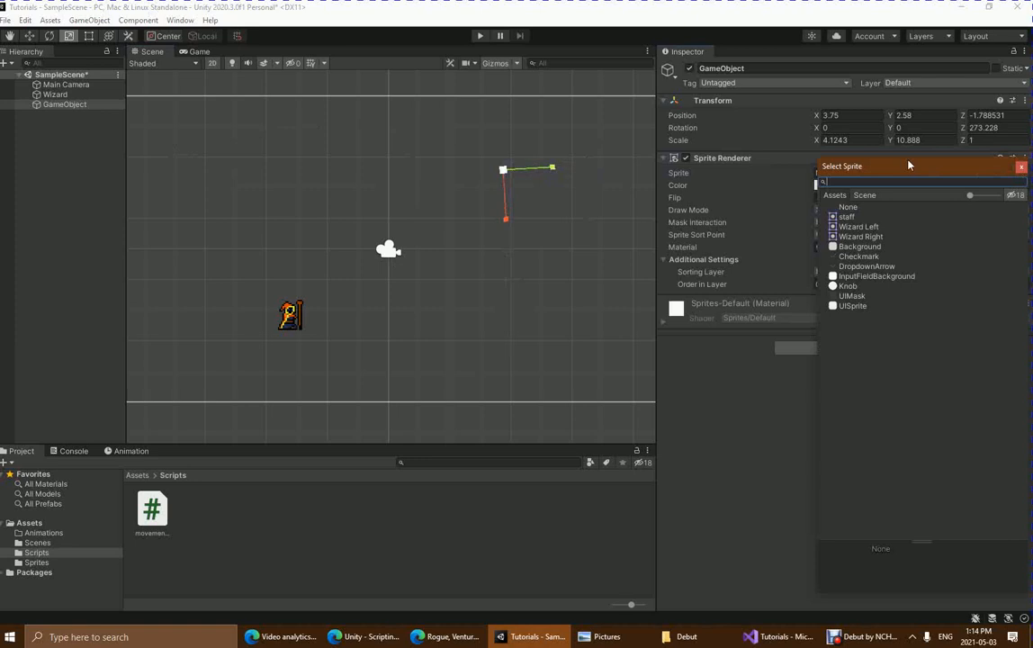
left_click(846, 217)
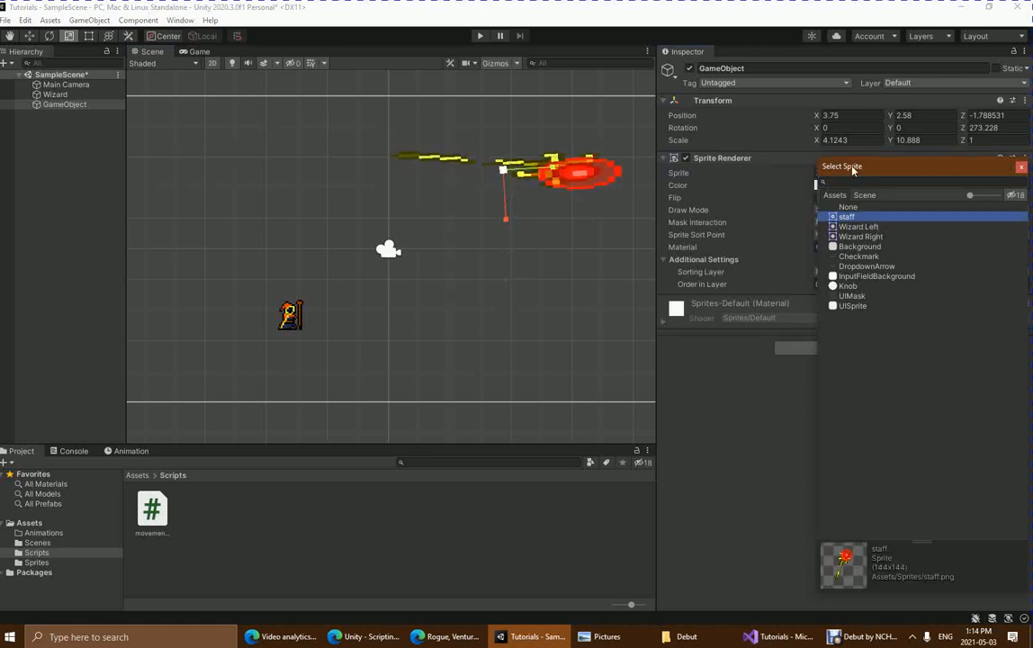
left_click(1022, 166)
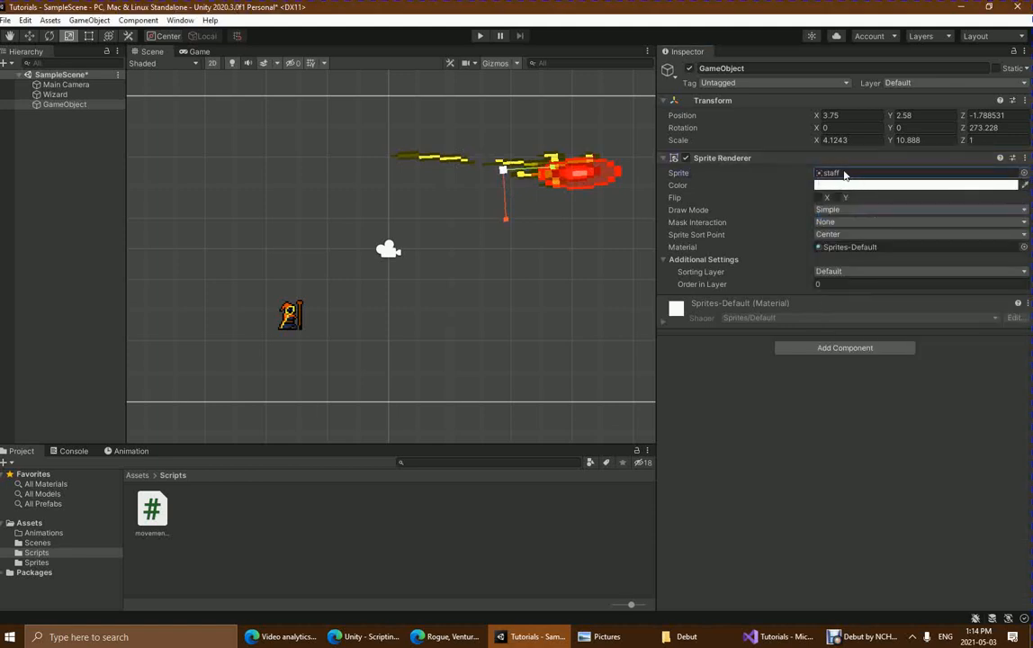
Step: Reset the GameObject's Transform and set its Z rotation to 1
right_click(723, 100)
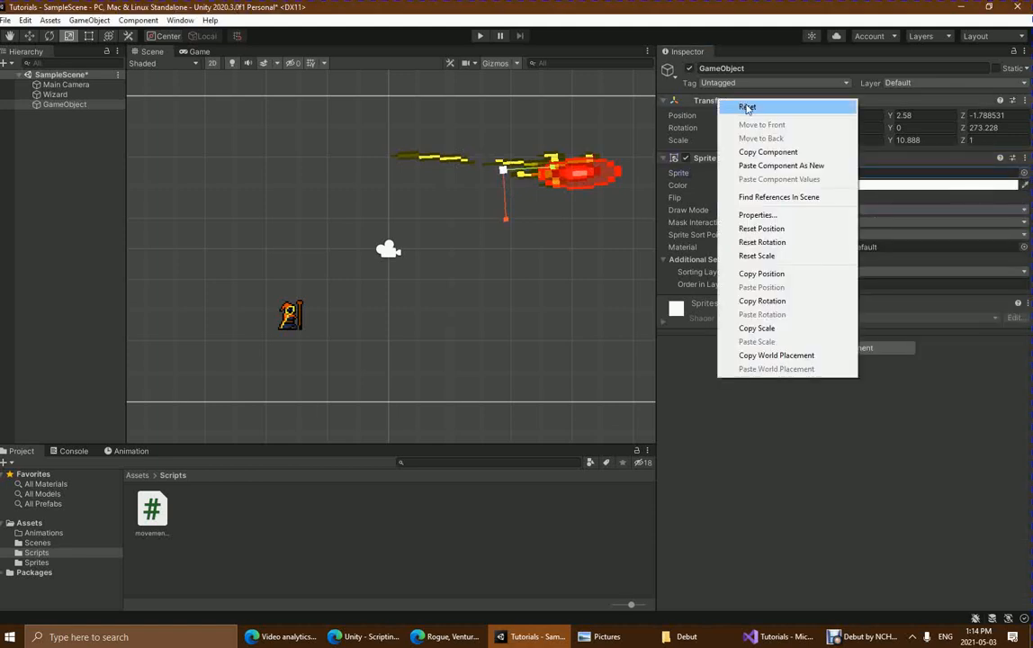
left_click(746, 107)
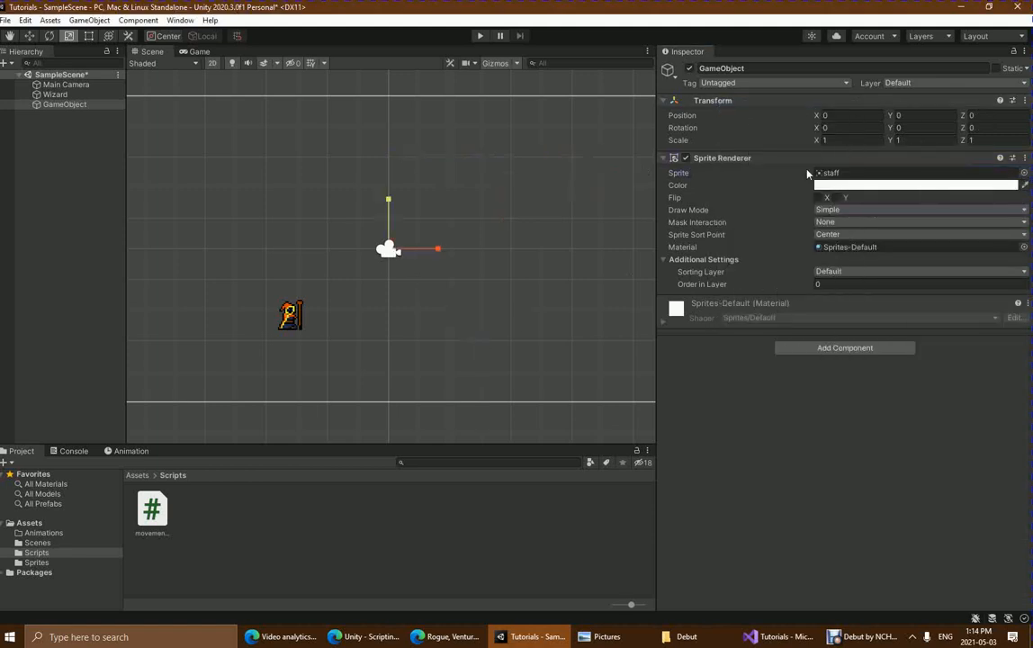
left_click(983, 127)
left_click(412, 255)
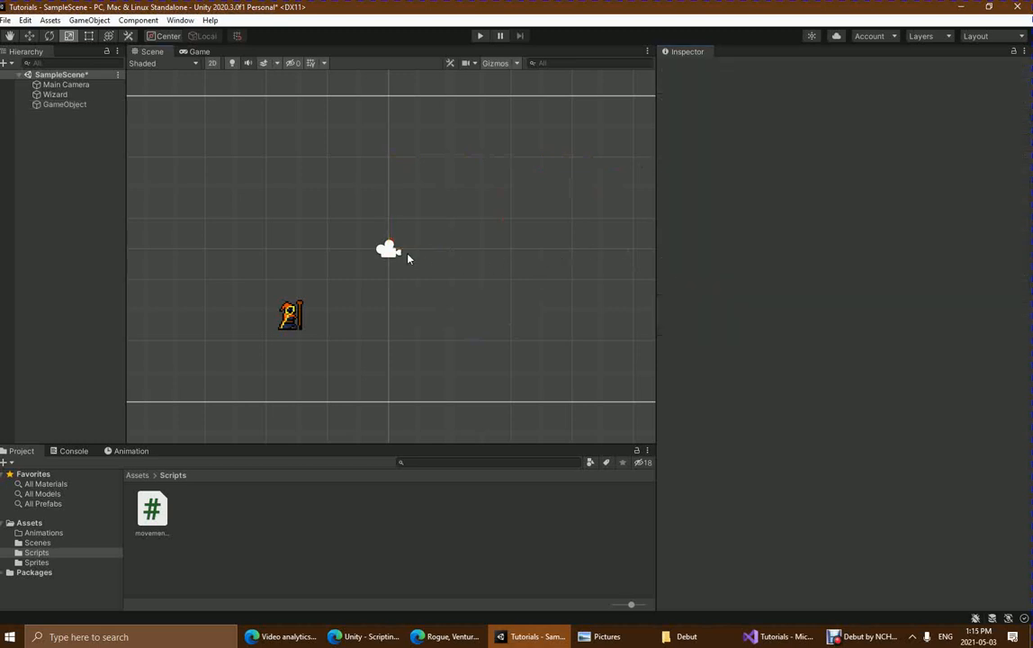
Step: Select the staff GameObject and move it in the 2D scene to about X 3.65, Y 0.63
left_click(213, 63)
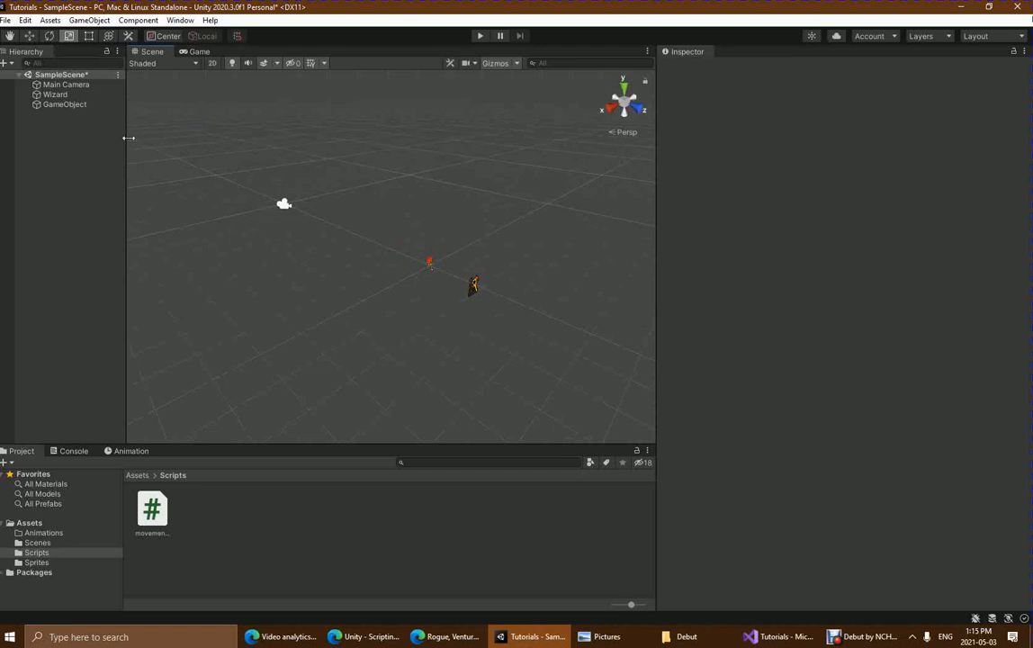
left_click(212, 63)
key("w")
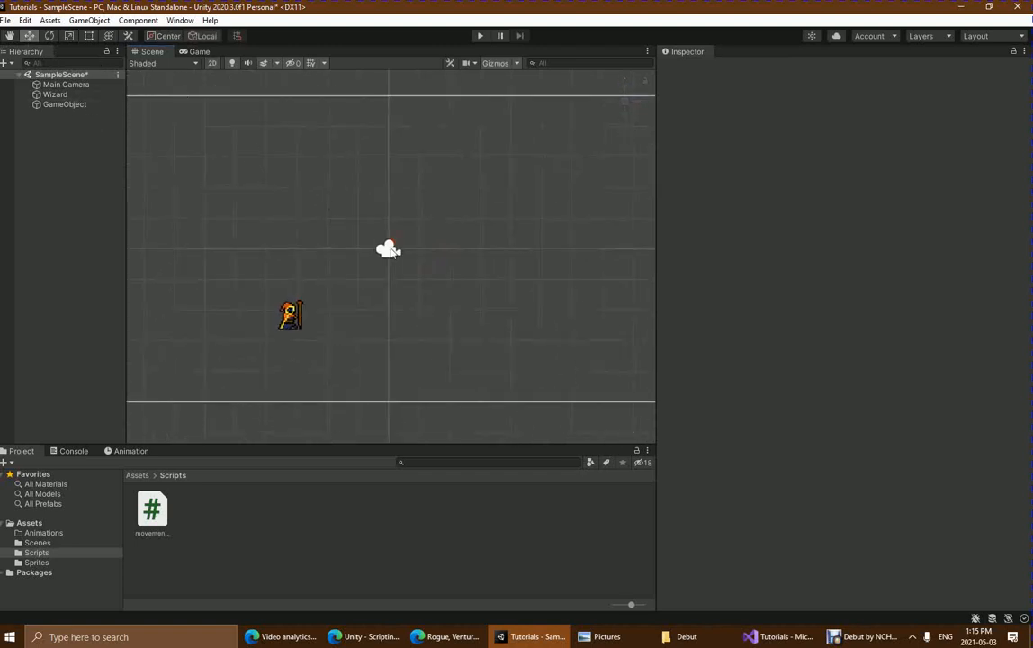
left_click(65, 104)
left_click_drag(393, 244, 505, 223)
scroll(507, 247, "up", 8)
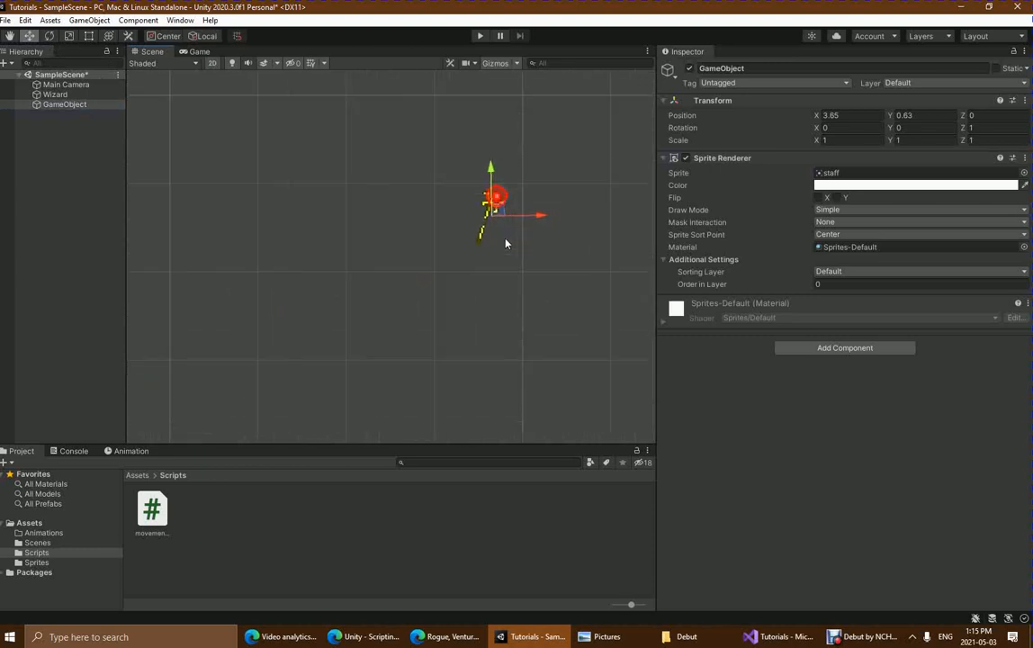
Step: Select the staff GameObject and move it down in the scene to about X 3.65, Y 0.472
middle_click_drag(548, 235, 466, 280)
left_click(465, 281)
left_click(440, 218)
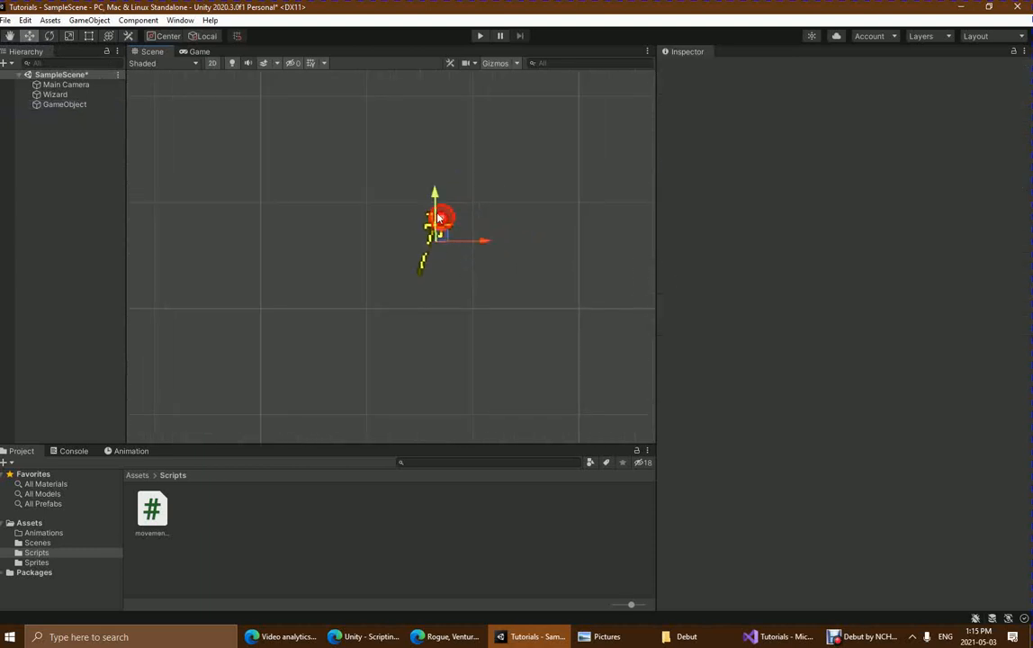
left_click_drag(443, 235, 444, 257)
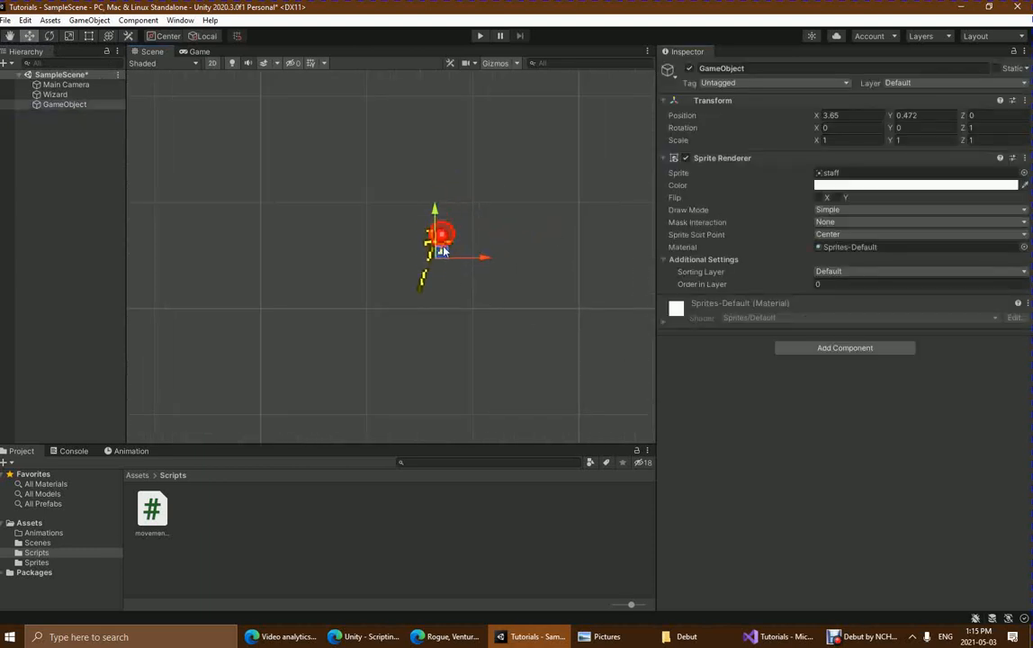
Step: View the movementController script in Visual Studio, including its GetComponent calls, and return to Unity
left_click(774, 636)
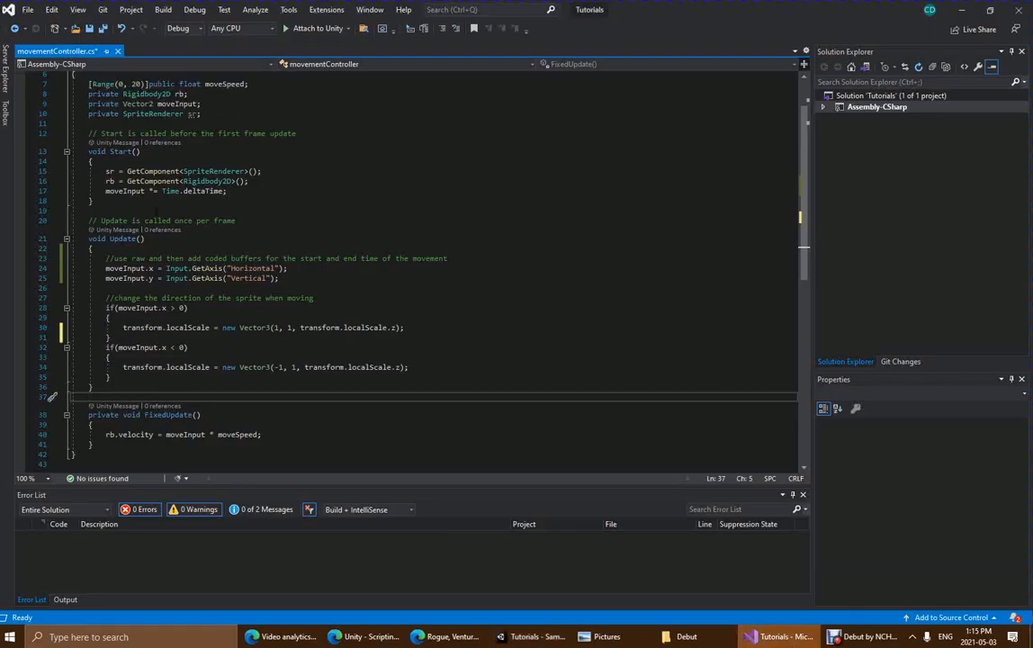
left_click(771, 637)
left_click(664, 371)
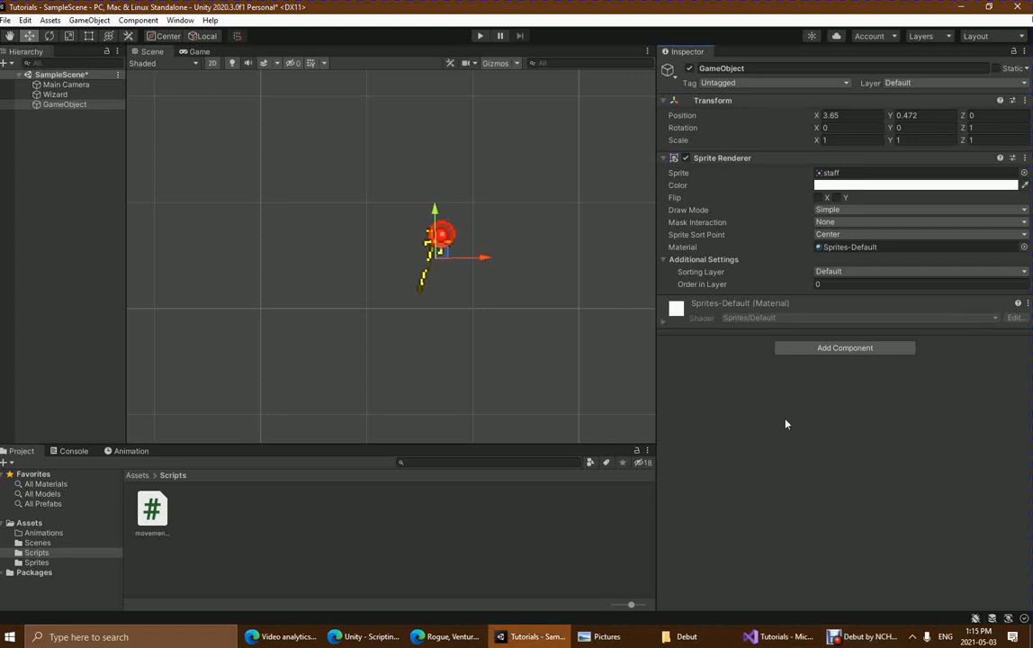
Step: Search the components available for the staff GameObject for "staffcode" without adding one
left_click(855, 349)
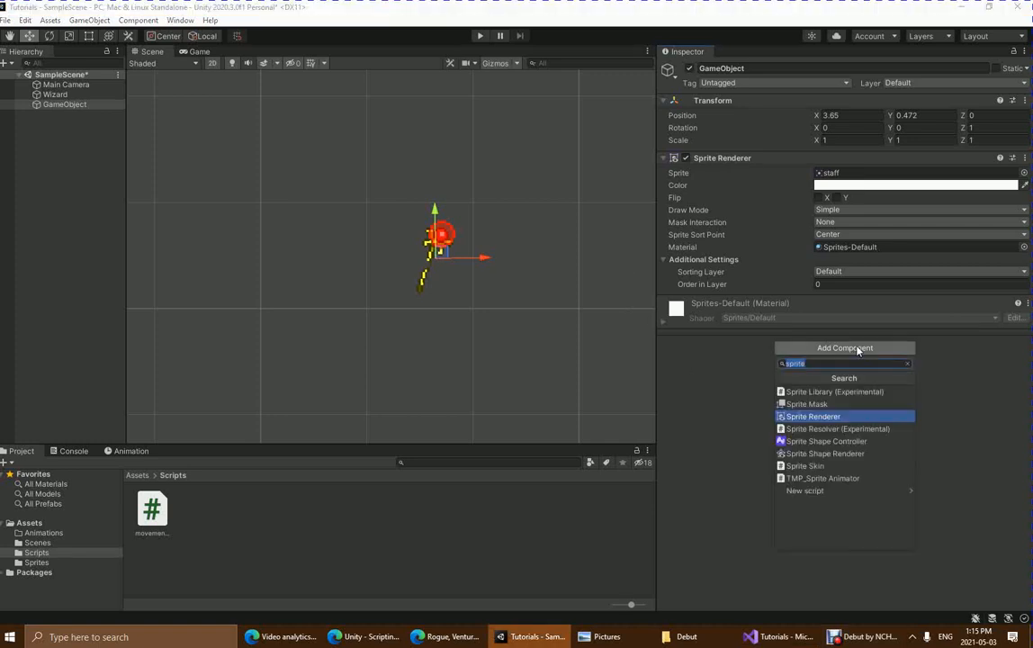
type("staffcode")
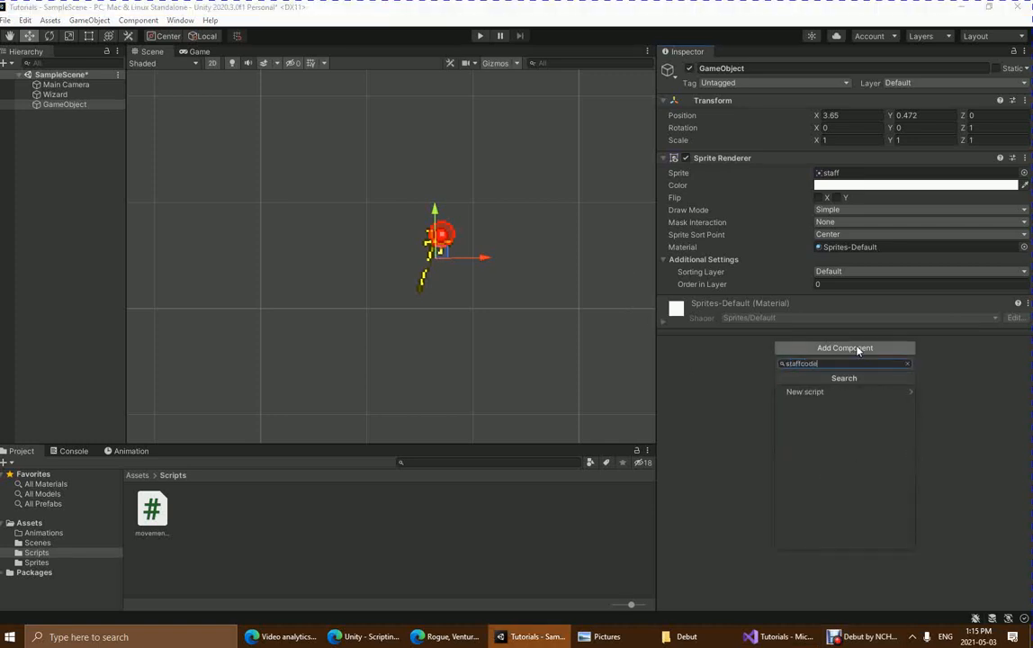
left_click(710, 496)
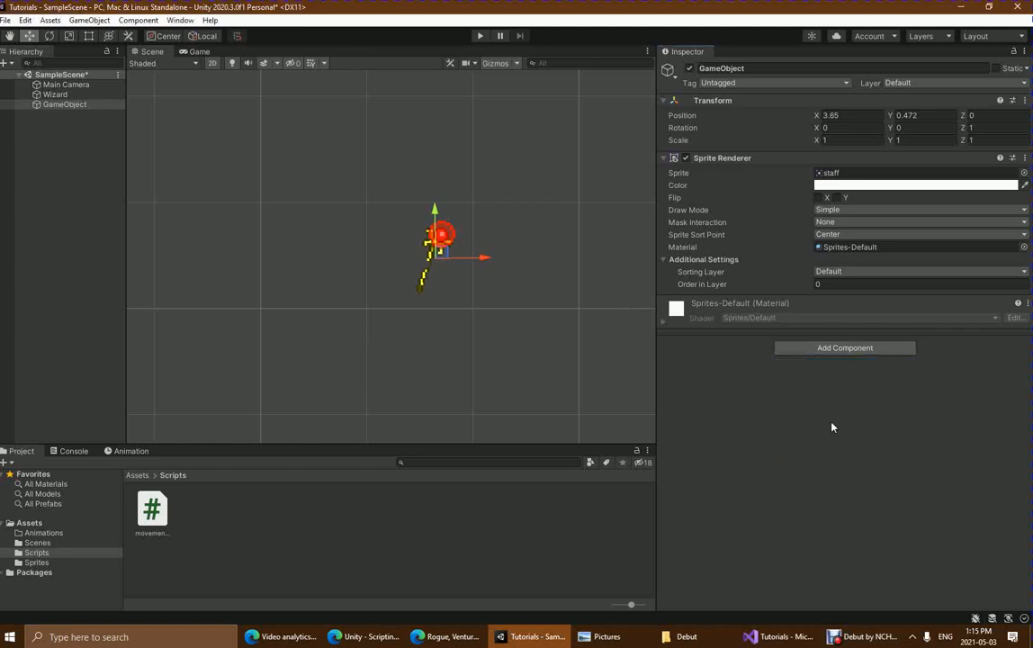
Step: Toggle the X flip of the staff's Sprite Renderer on and off repeatedly, leaving it off
left_click(441, 243)
left_click(819, 198)
double_click(819, 198)
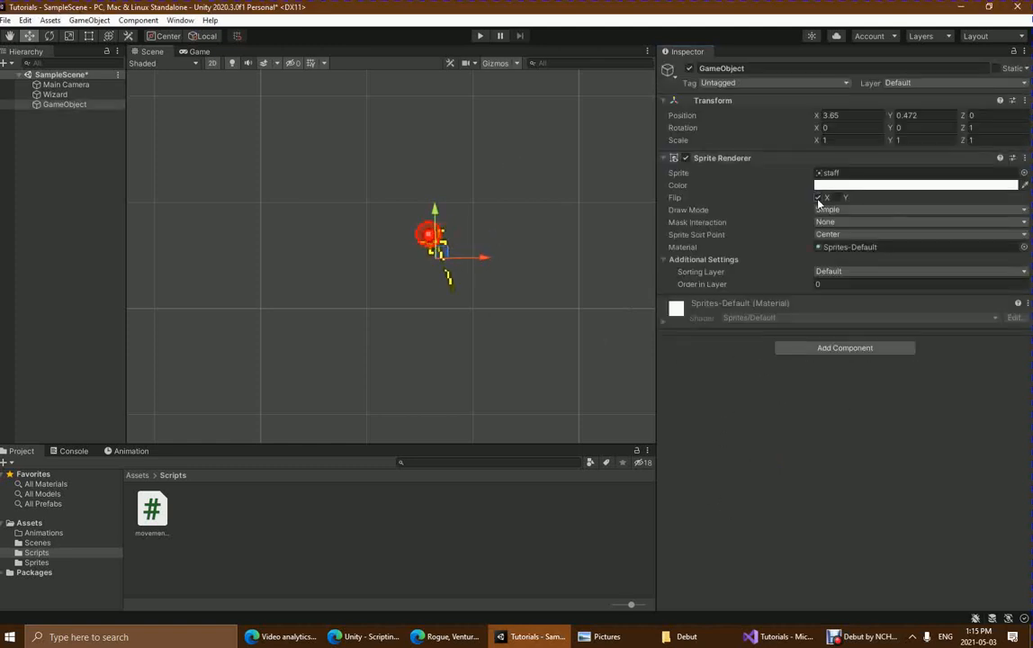
left_click(819, 198)
left_click(819, 198)
left_click(819, 198)
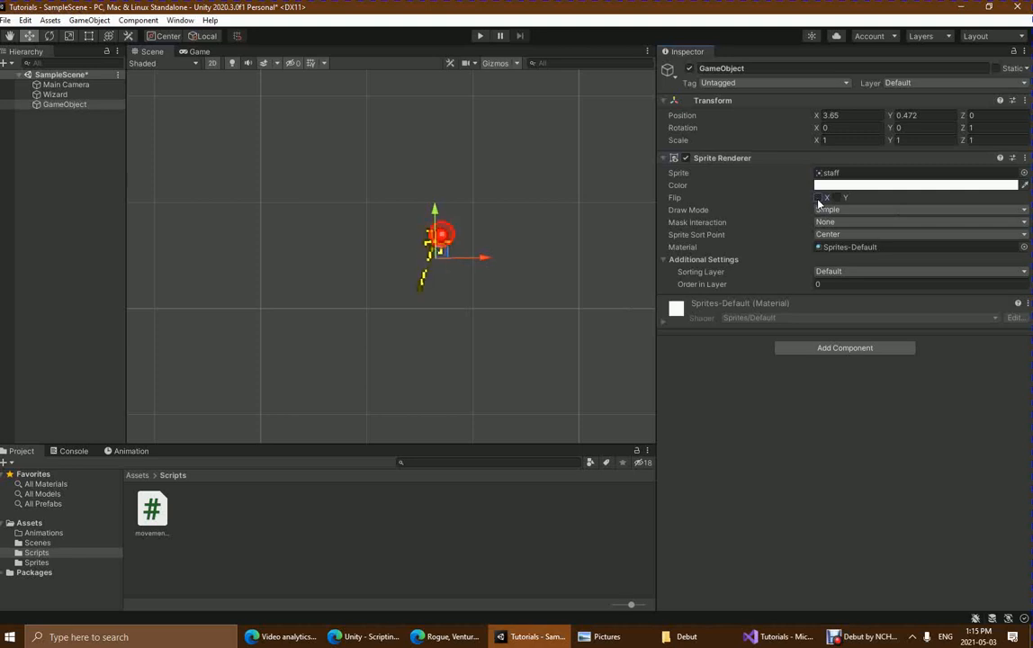
left_click(819, 198)
left_click(819, 198)
Step: Move the staff GameObject in the scene to about X 4.018, Y 0.881 and deselect it
left_click_drag(466, 254, 504, 211)
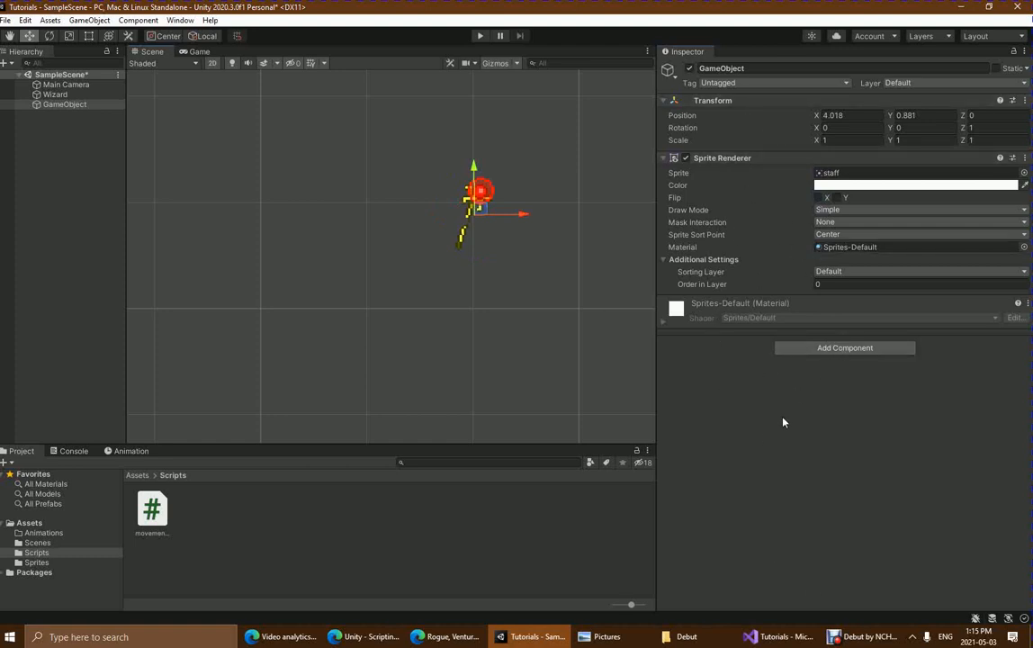
left_click(76, 239)
Step: Run the game with the Wizard selected, move the Wizard around and across the staff, and stop the game
left_click(55, 94)
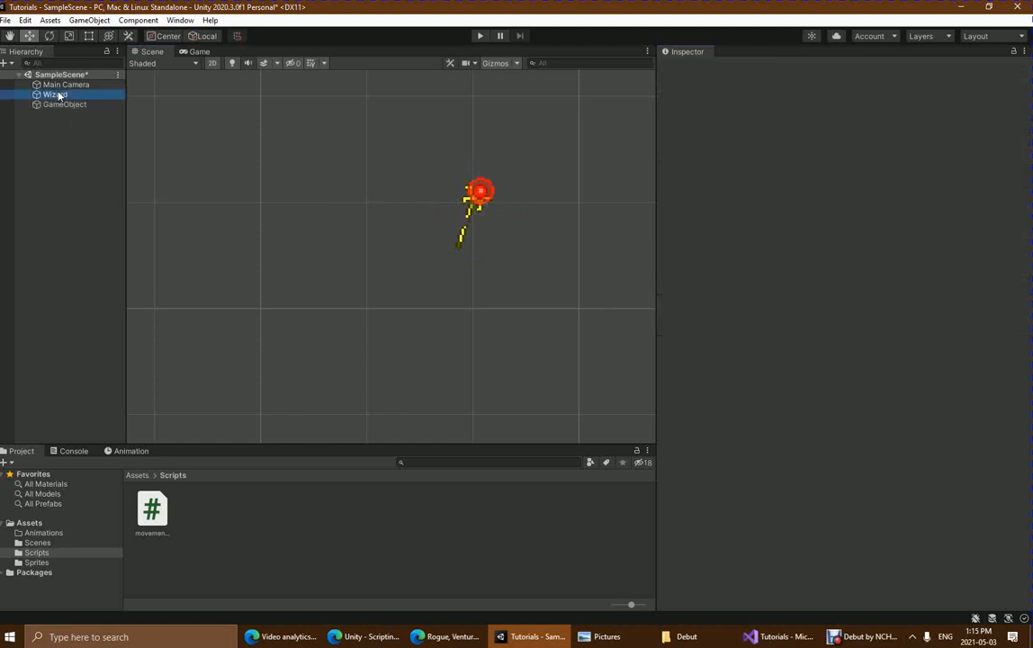
double_click(65, 83)
double_click(54, 95)
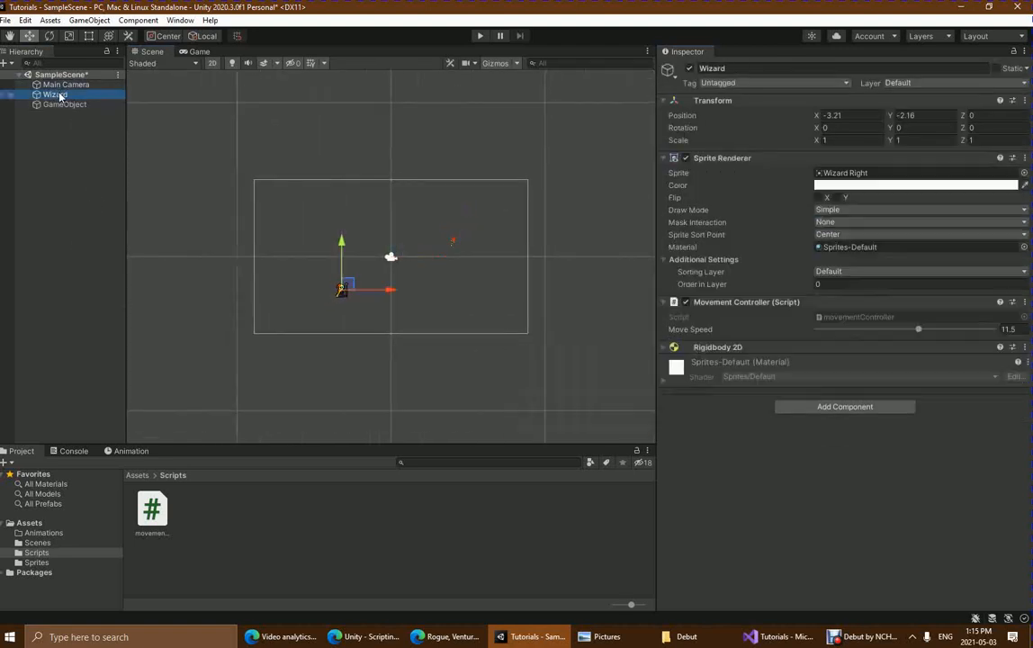
left_click(480, 36)
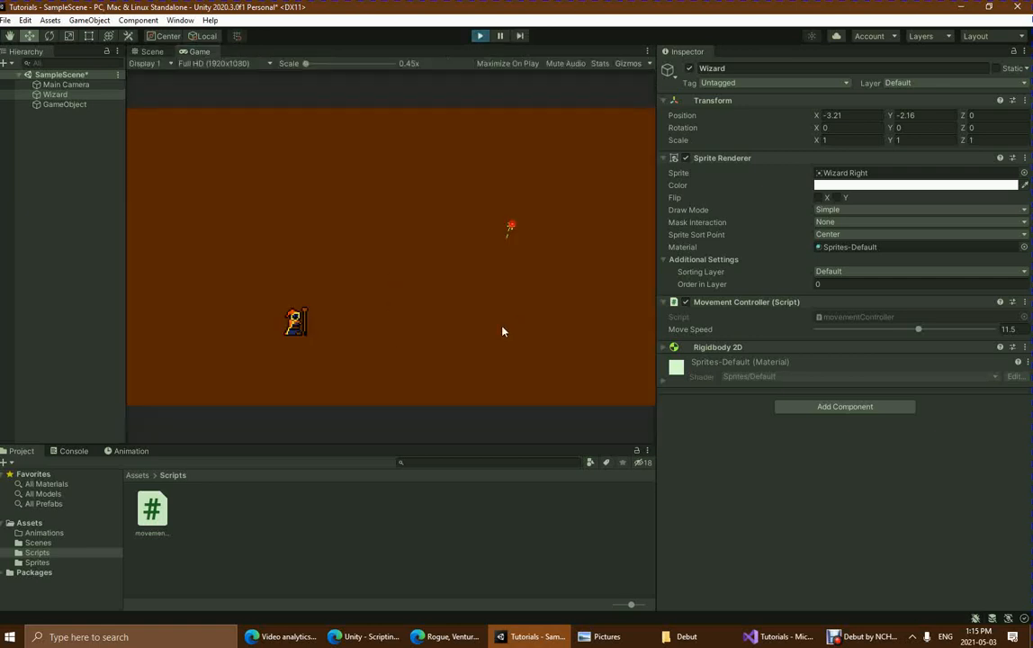
key("d")
key("w")
key("a")
key("s")
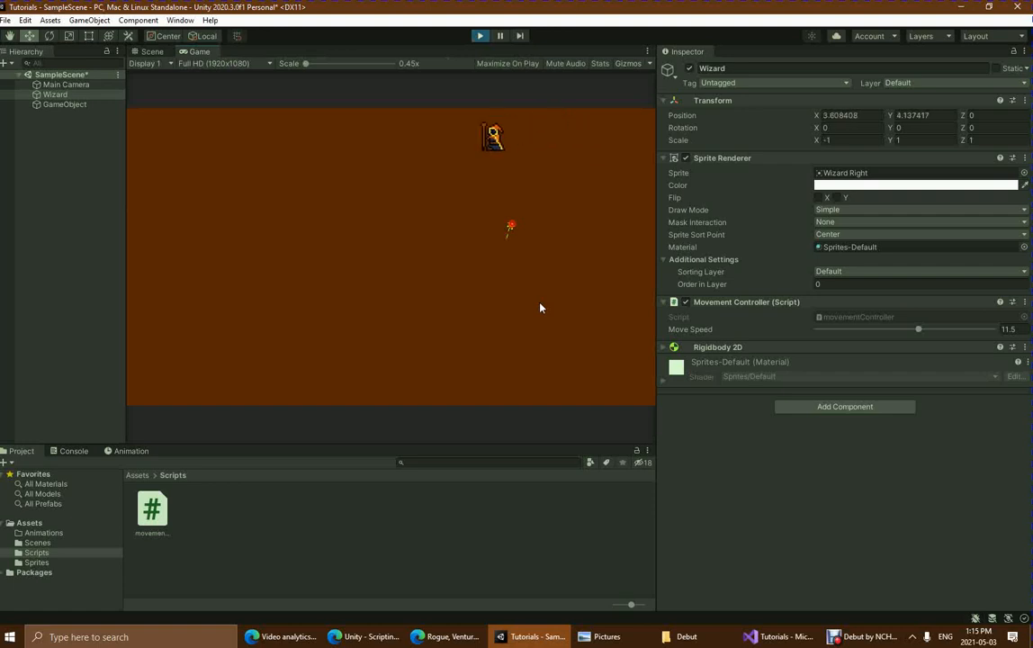
key("s")
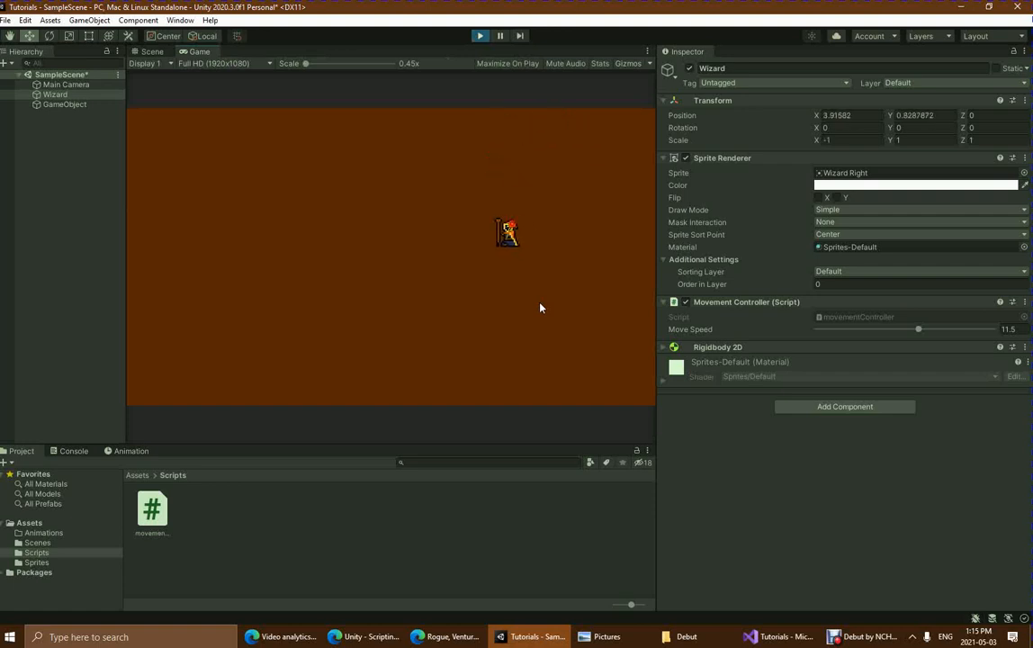
key("a")
key("w")
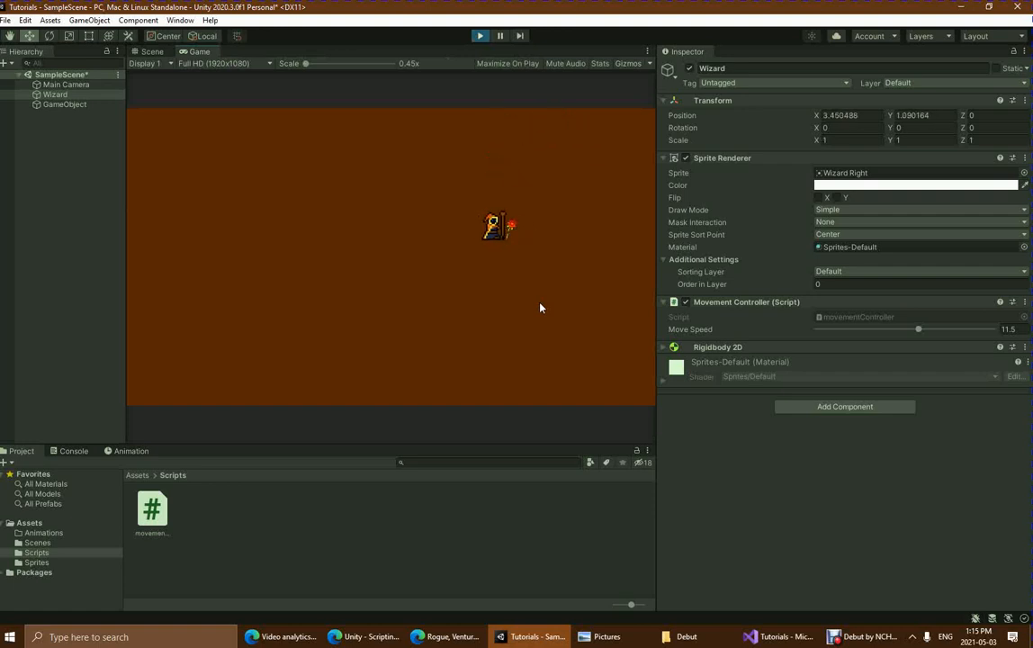
key("d")
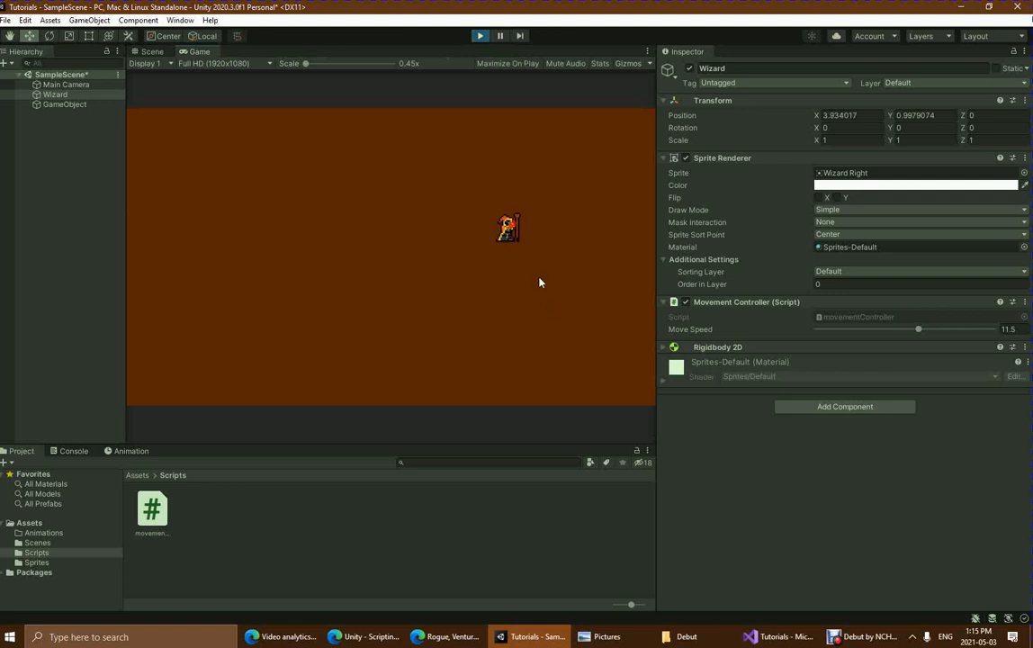
key("d")
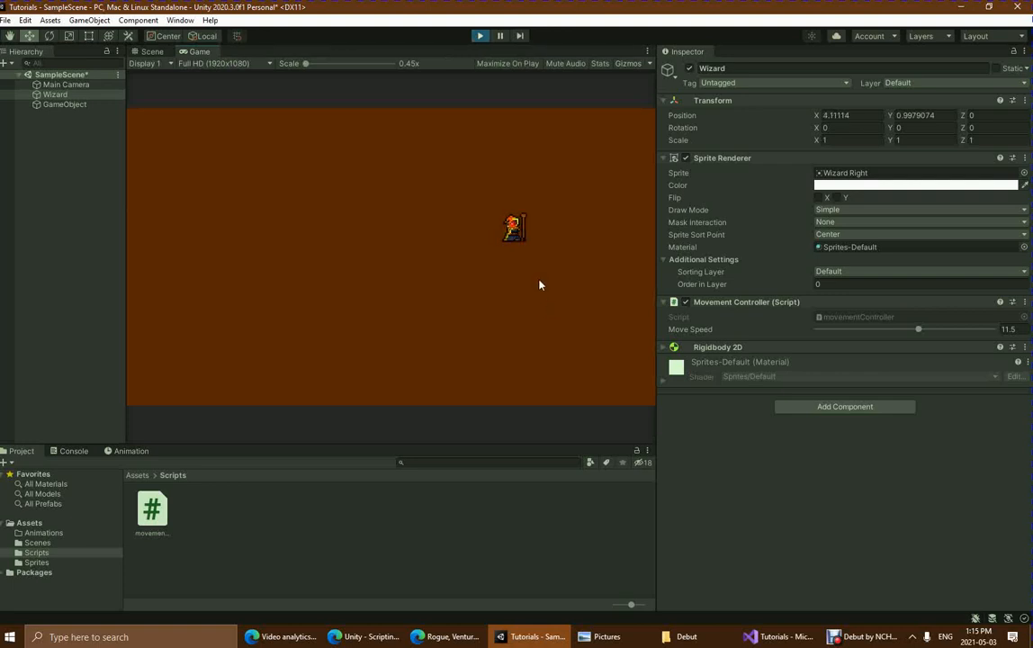
key("a")
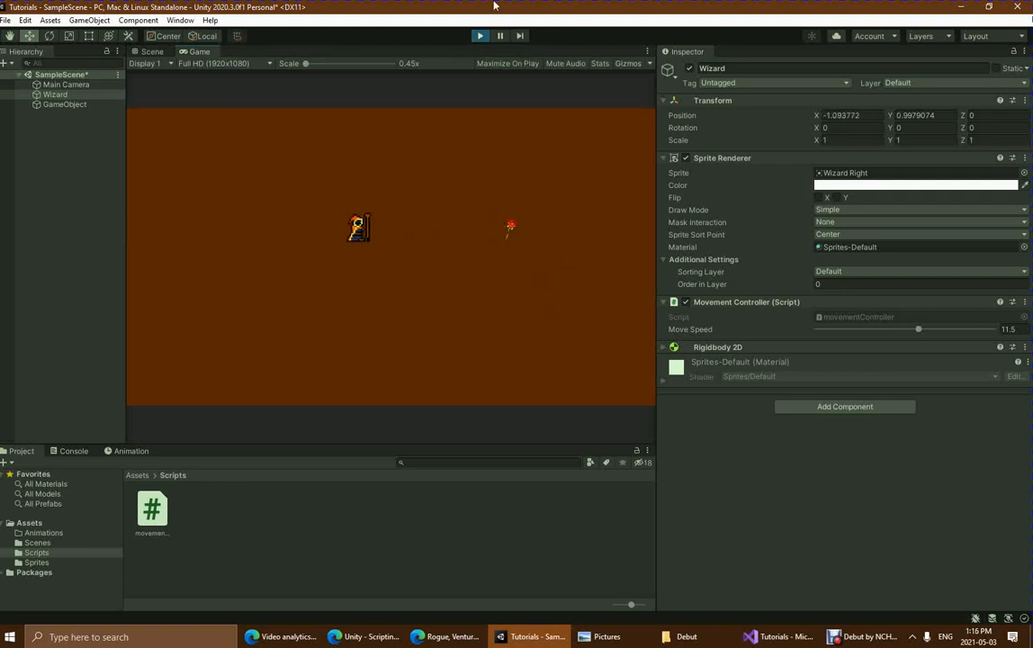
left_click(482, 36)
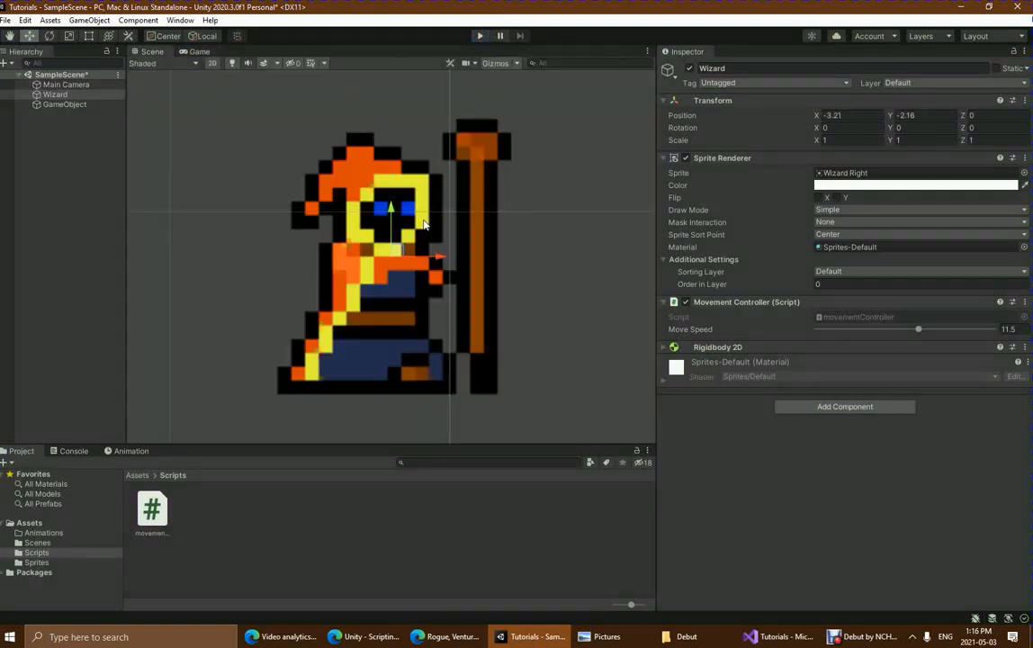
Step: Add a Box Collider 2D component to the Wizard
scroll(551, 330, "down", 6)
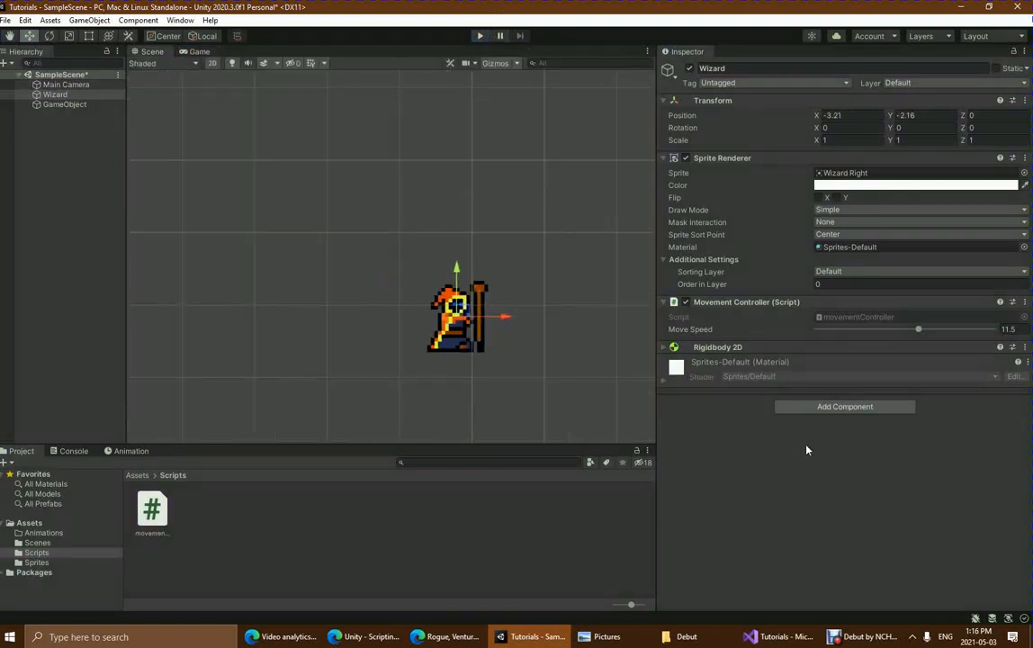
left_click(844, 407)
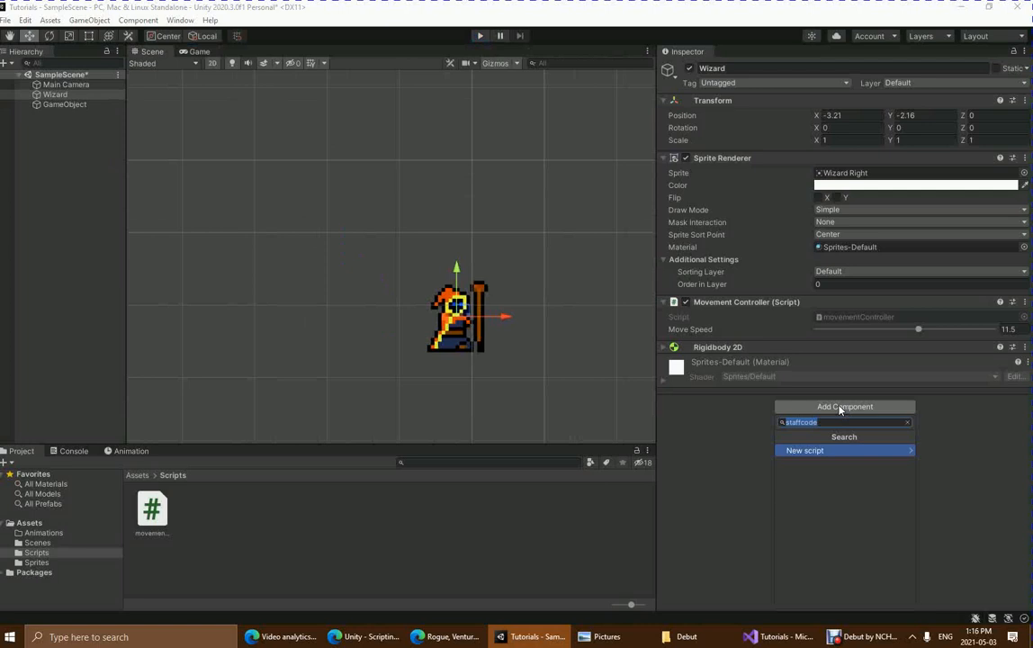
type("box")
key("Down")
key("Return")
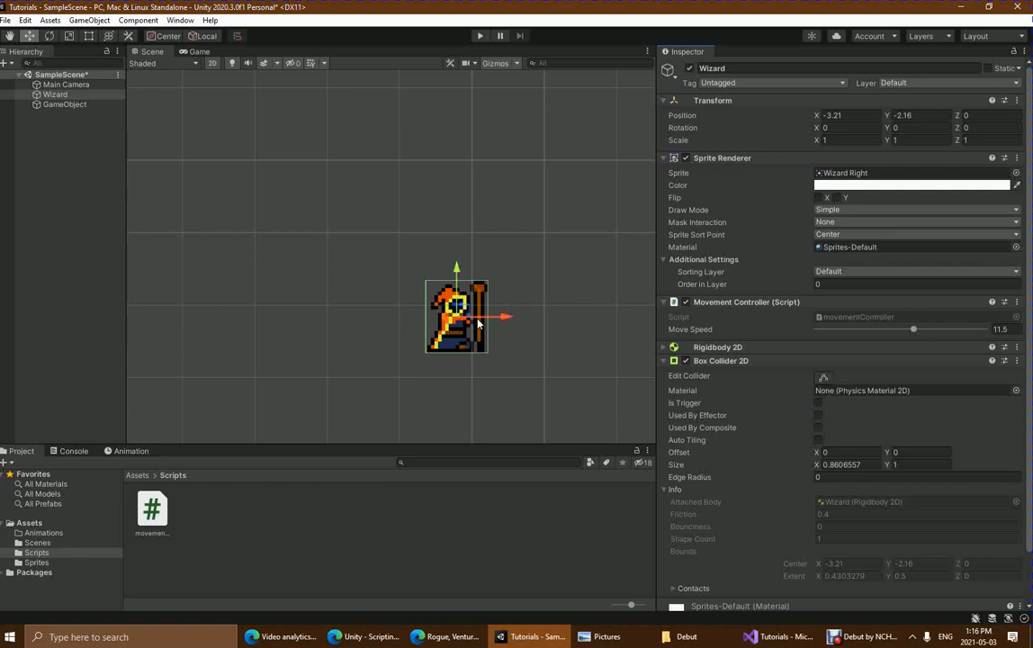
Step: Select the staff GameObject and add a Box Collider 2D component to it
left_click(61, 104)
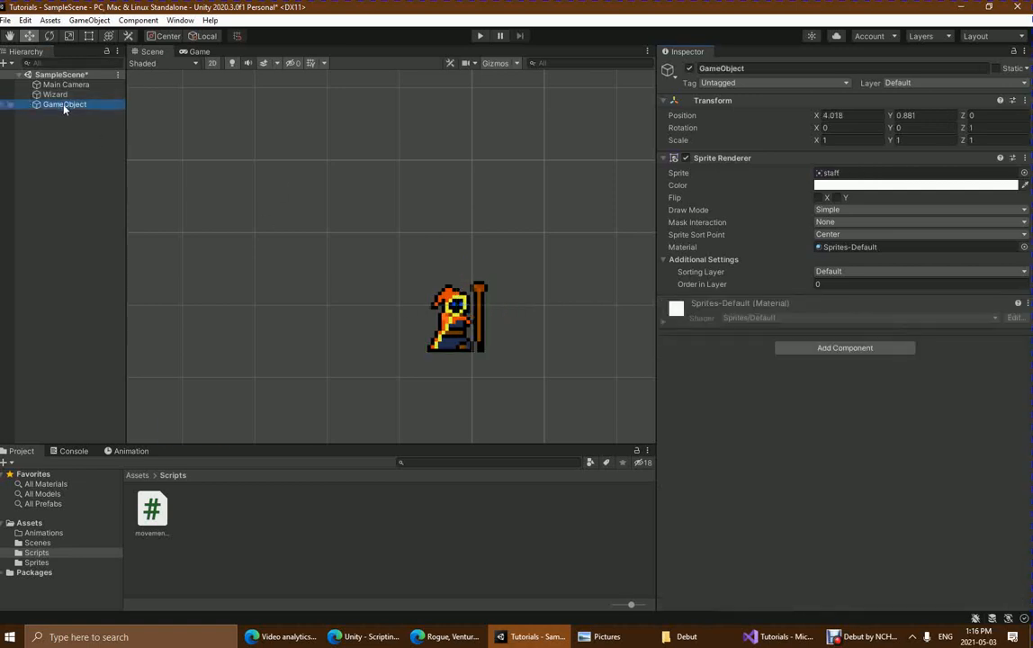
double_click(63, 107)
left_click(809, 347)
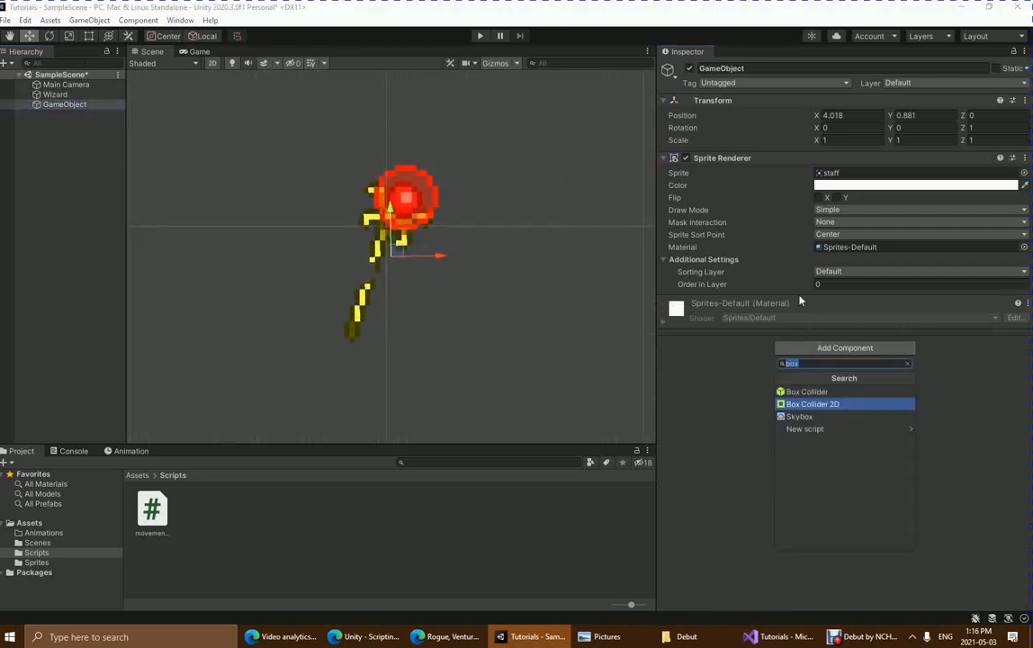
left_click(817, 404)
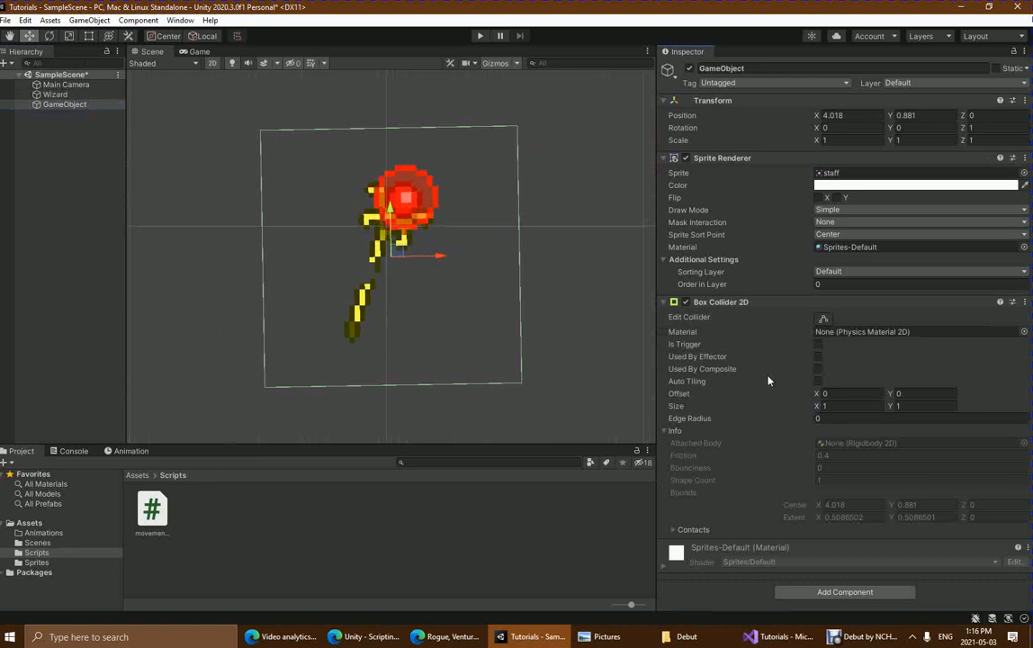
Step: Run the game and steer the Wizard into the staff from several sides to test the box colliders
left_click(478, 36)
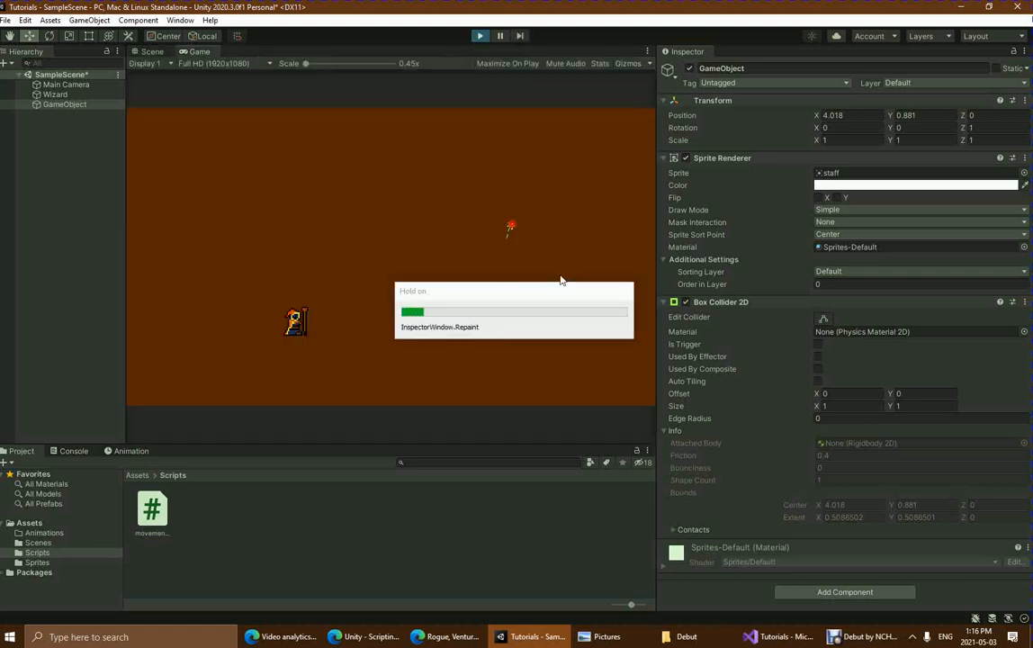
key("w")
key("d")
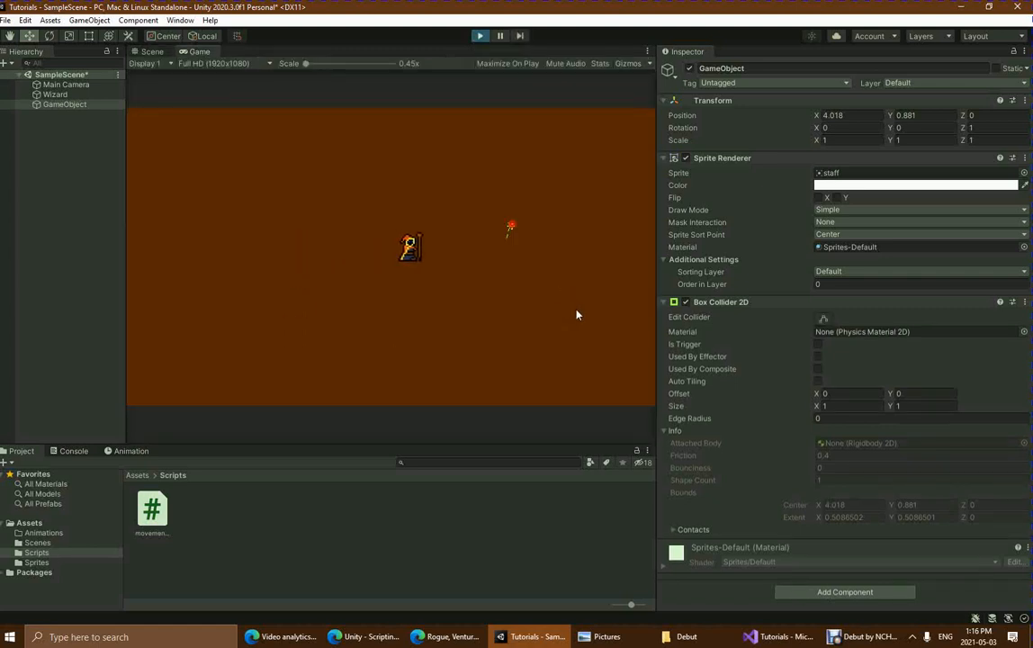
key("w")
key("w")
key("w")
key("d")
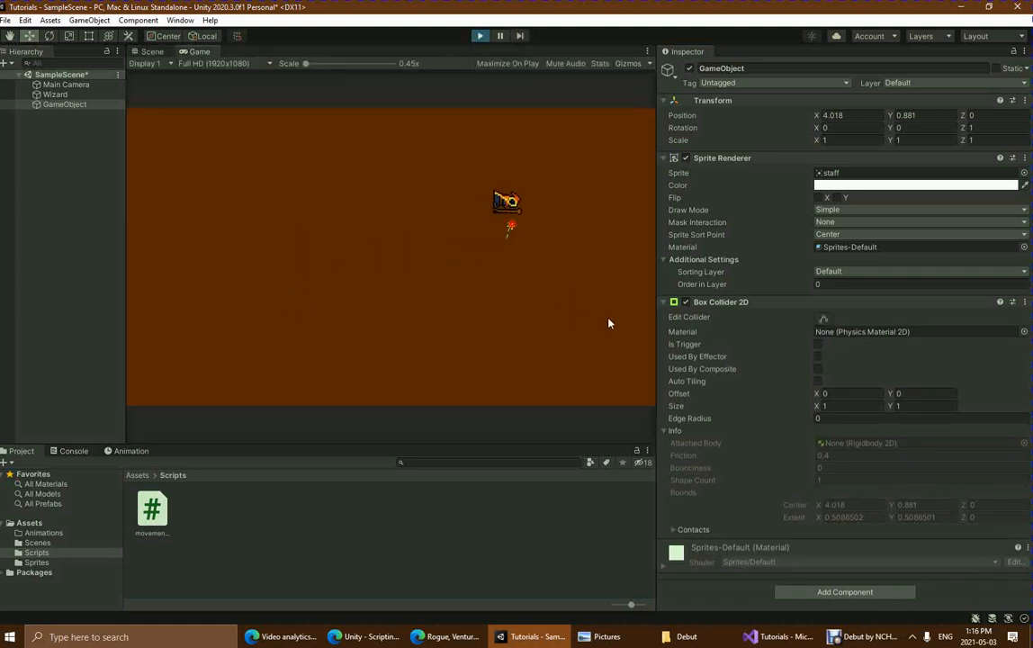
key("a")
key("s")
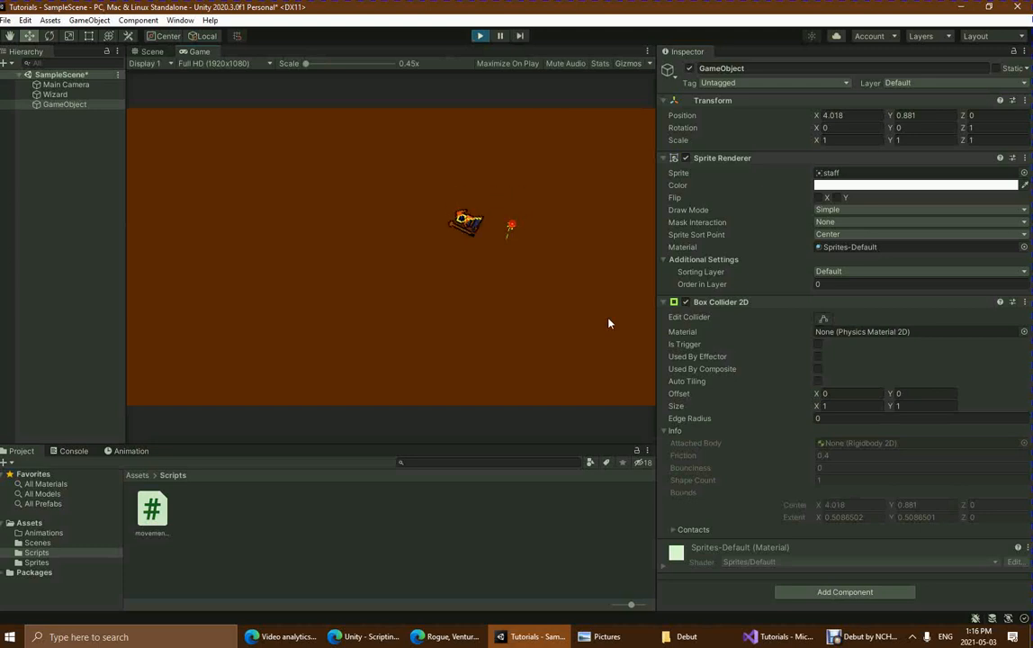
key("d")
key("a")
key("d")
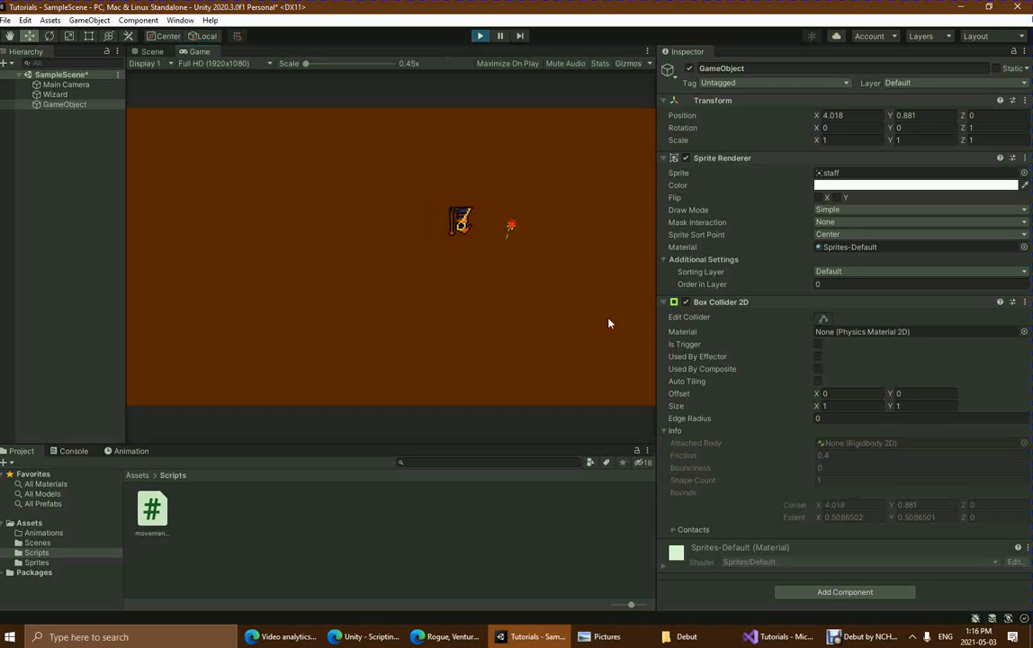
key("a")
key("w")
key("d")
key("s")
key("a")
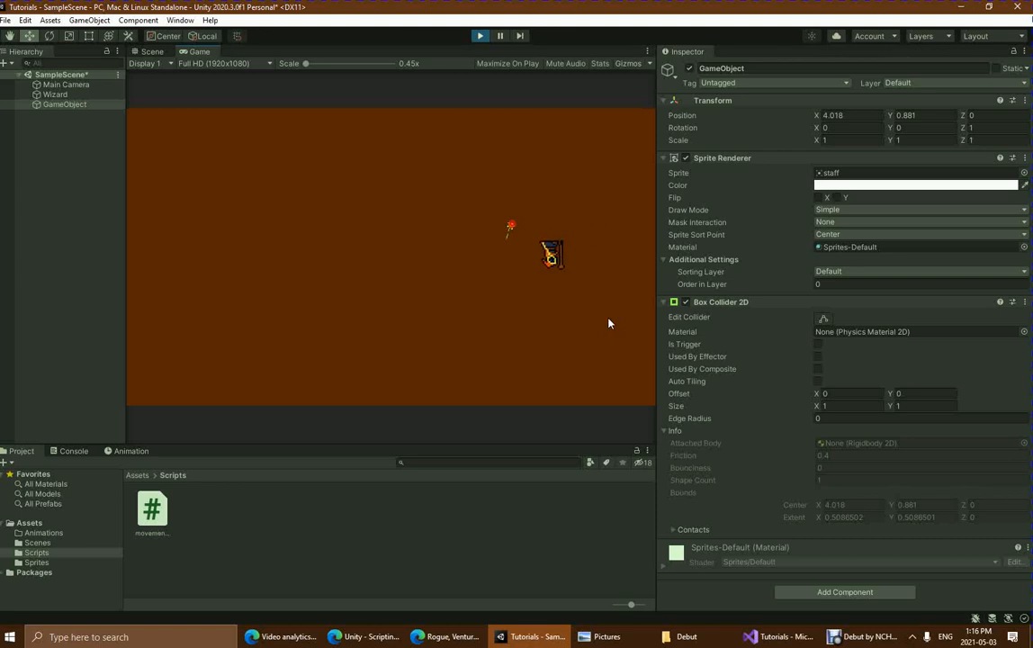
key("a")
Step: Freeze the Wizard's Z rotation in the constraints of its Rigidbody 2D component while the game is running
left_click(55, 94)
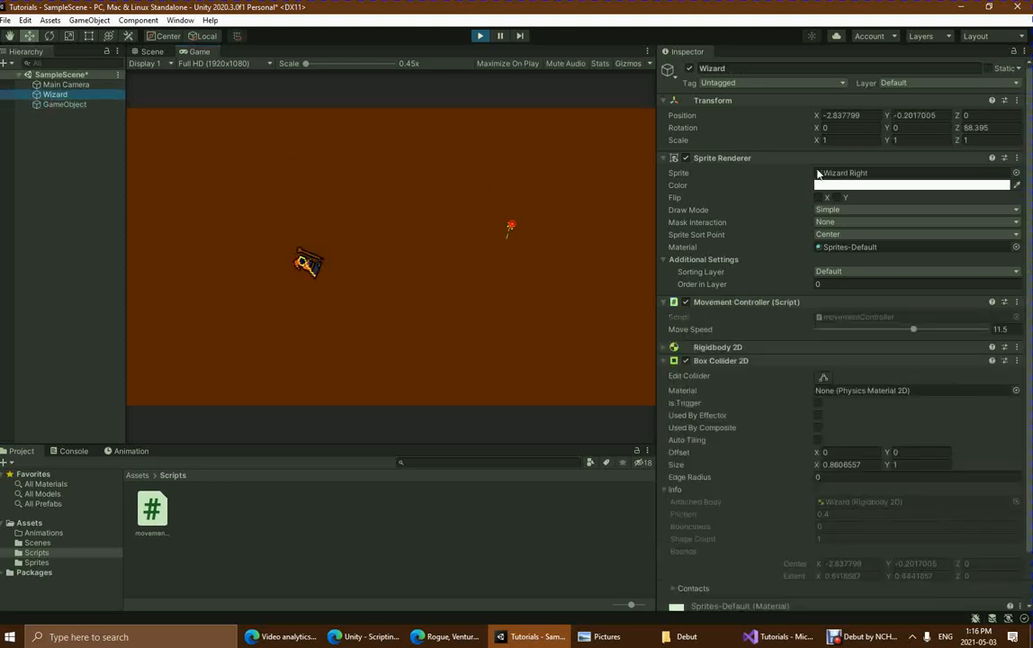
left_click(716, 346)
scroll(911, 466, "down", 3)
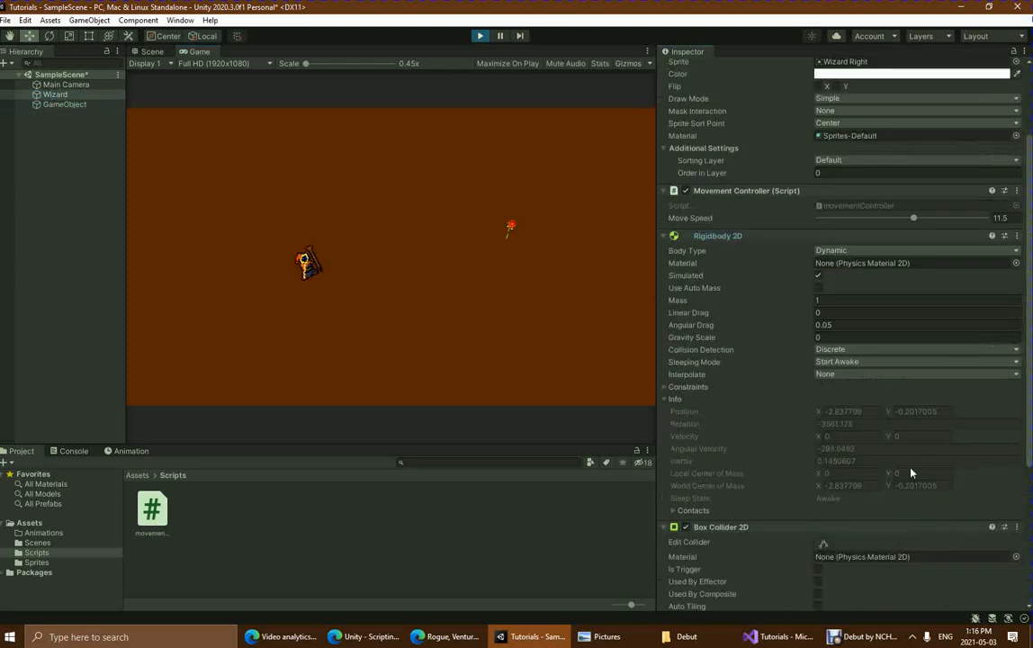
left_click(675, 388)
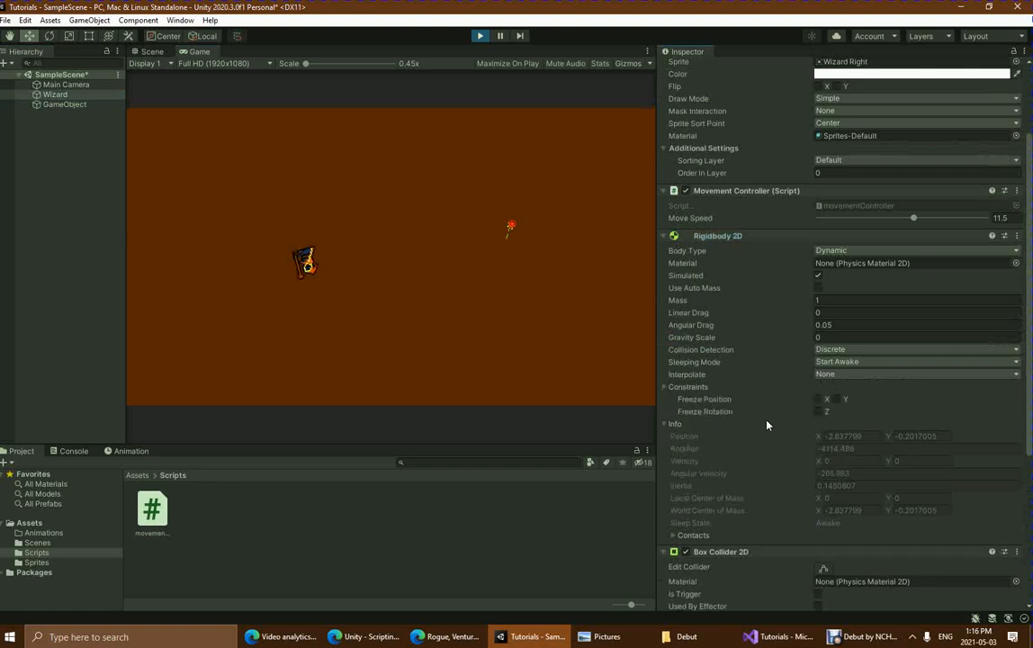
left_click(818, 413)
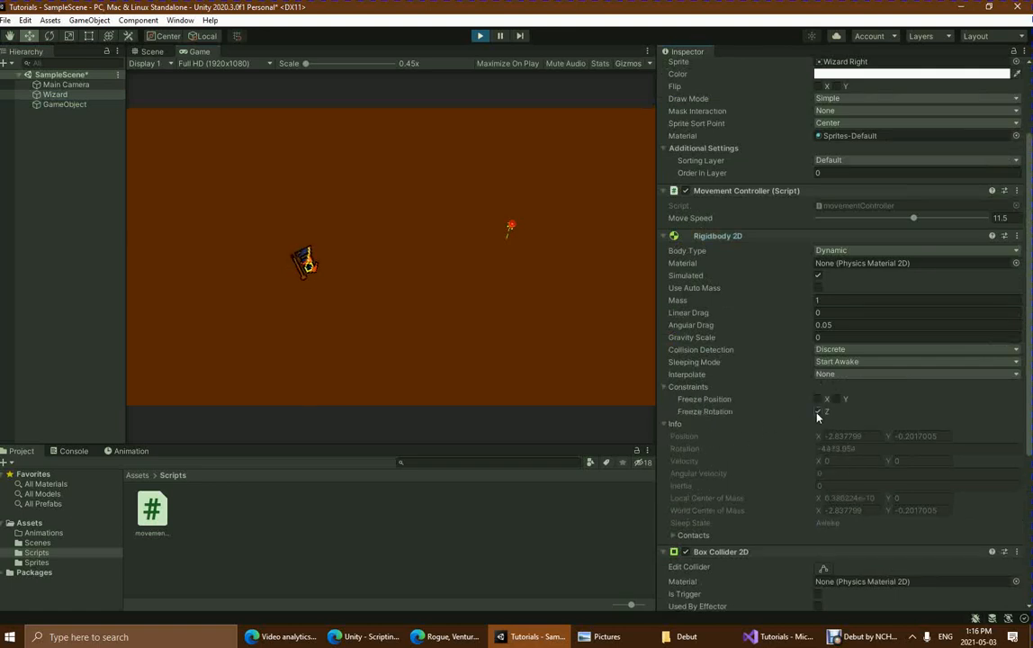
Step: Steer the Wizard into the staff from several sides to test the collision with rotation frozen
left_click(492, 292)
key("w")
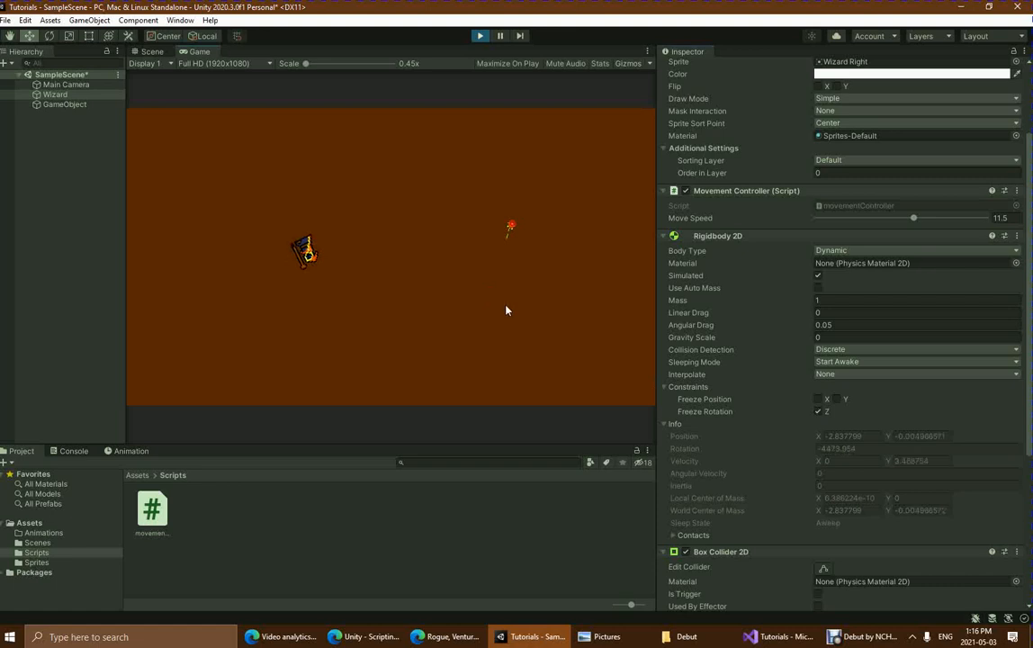
key("d")
key("s")
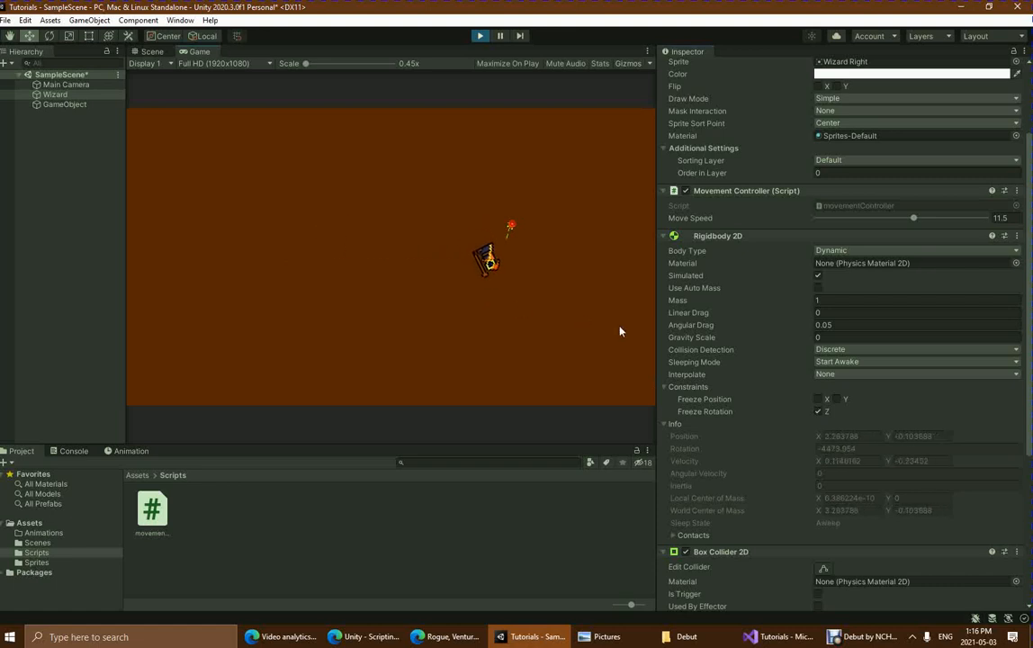
key("d")
key("w")
key("a")
key("s")
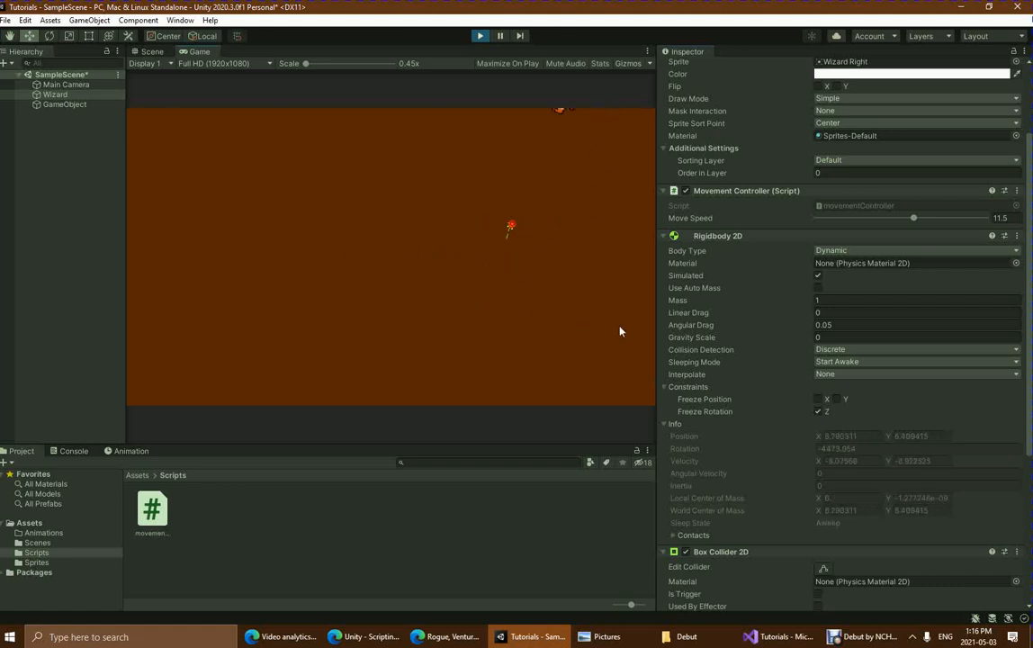
key("d")
key("a")
key("w")
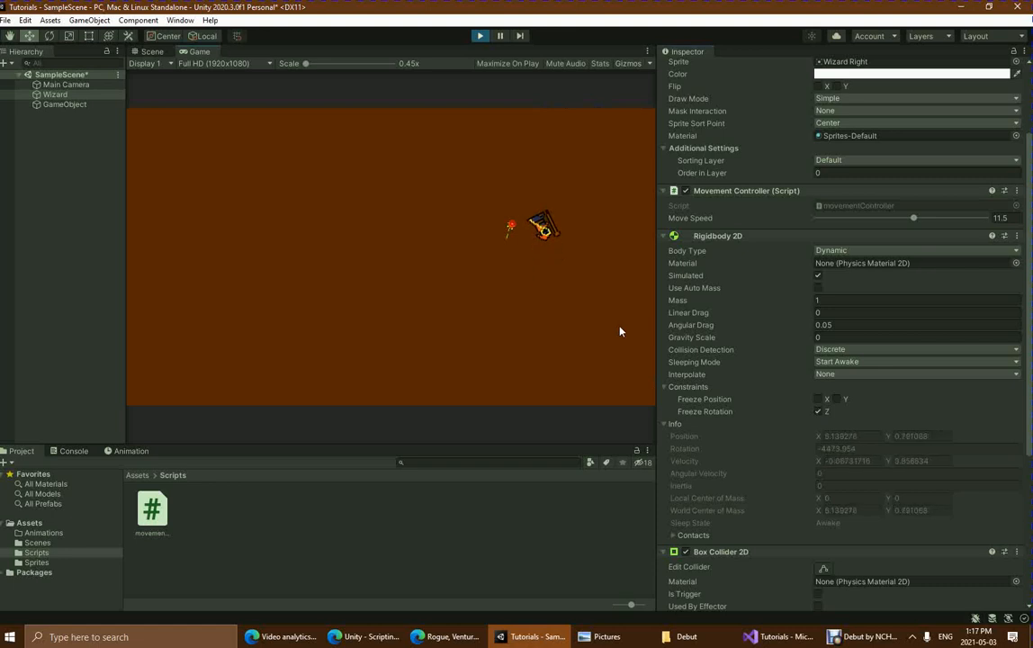
key("a")
key("s")
key("d")
key("w")
key("a")
key("s")
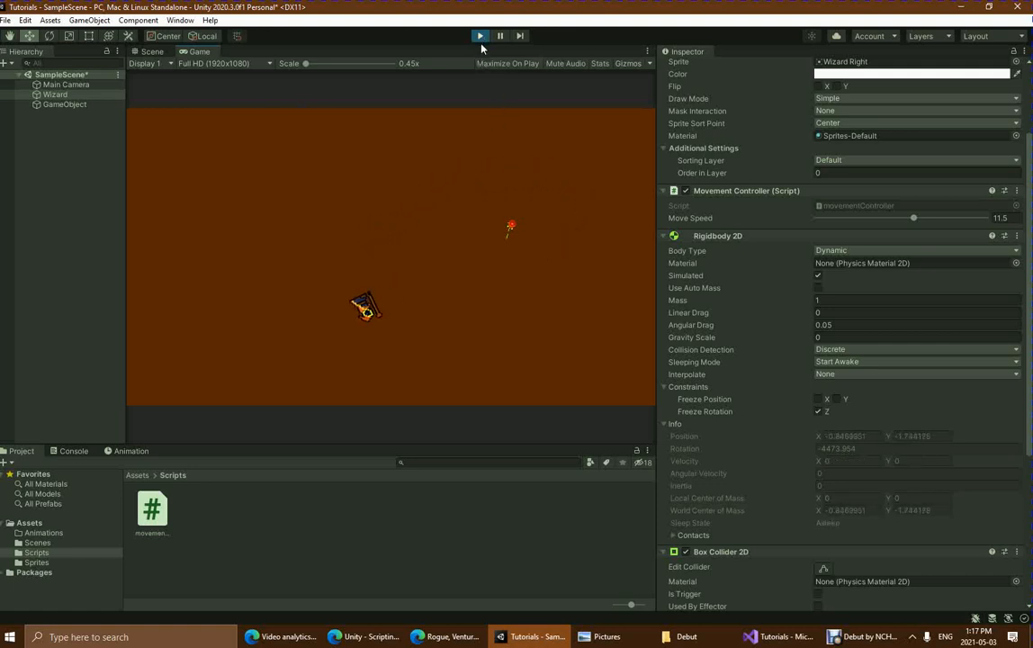
Step: Move the Wizard to the lower-left corner of the game area, bring it up beside the staff, and back it off slightly
key("a")
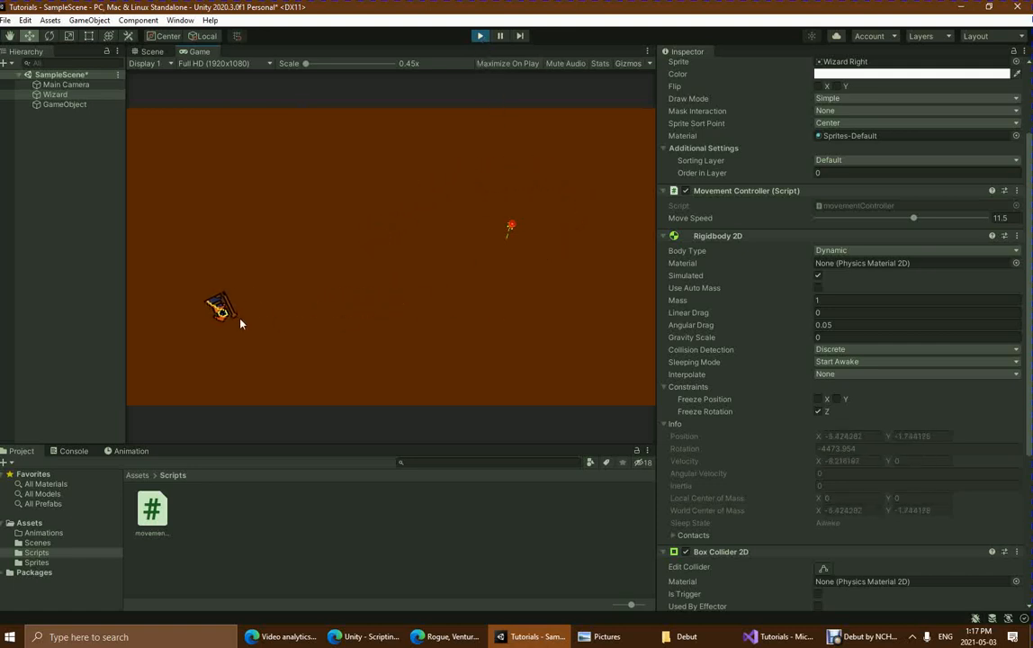
key("s")
key("a")
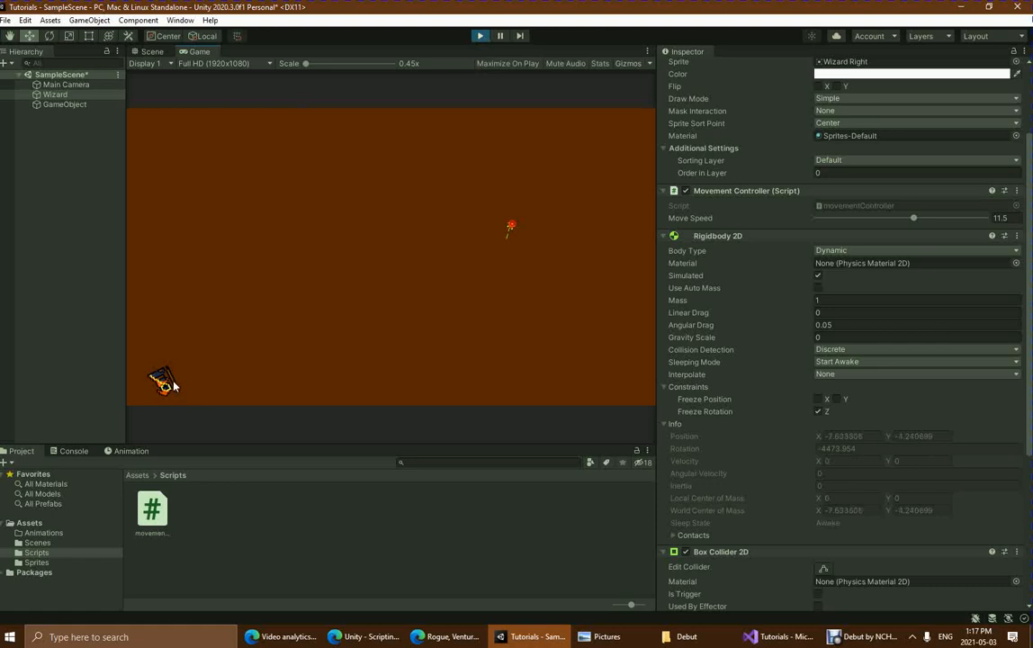
key("d")
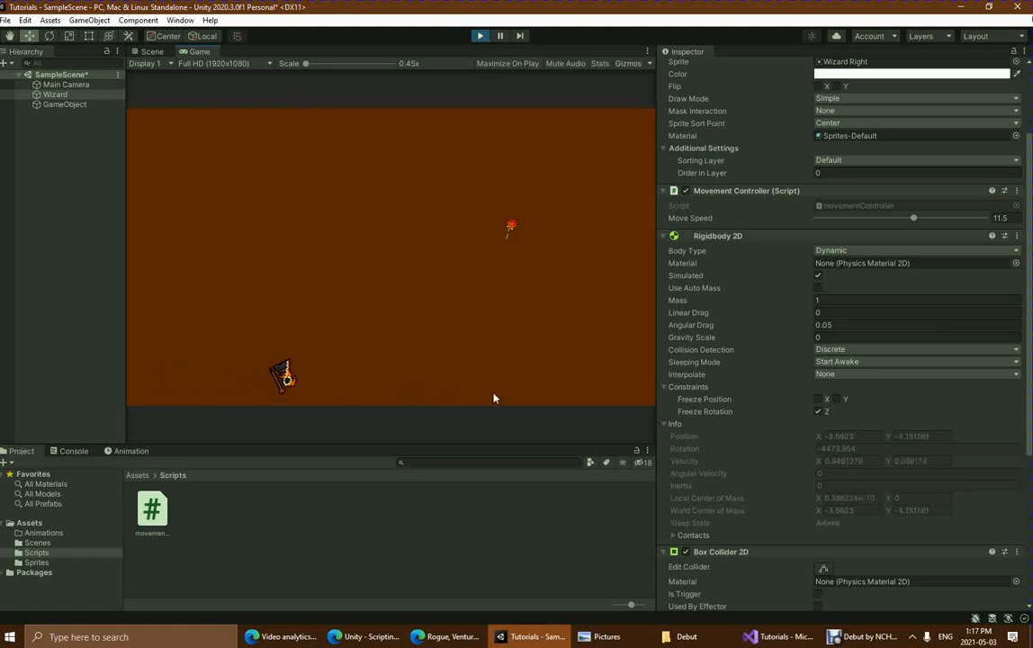
key("w")
key("w")
key("d")
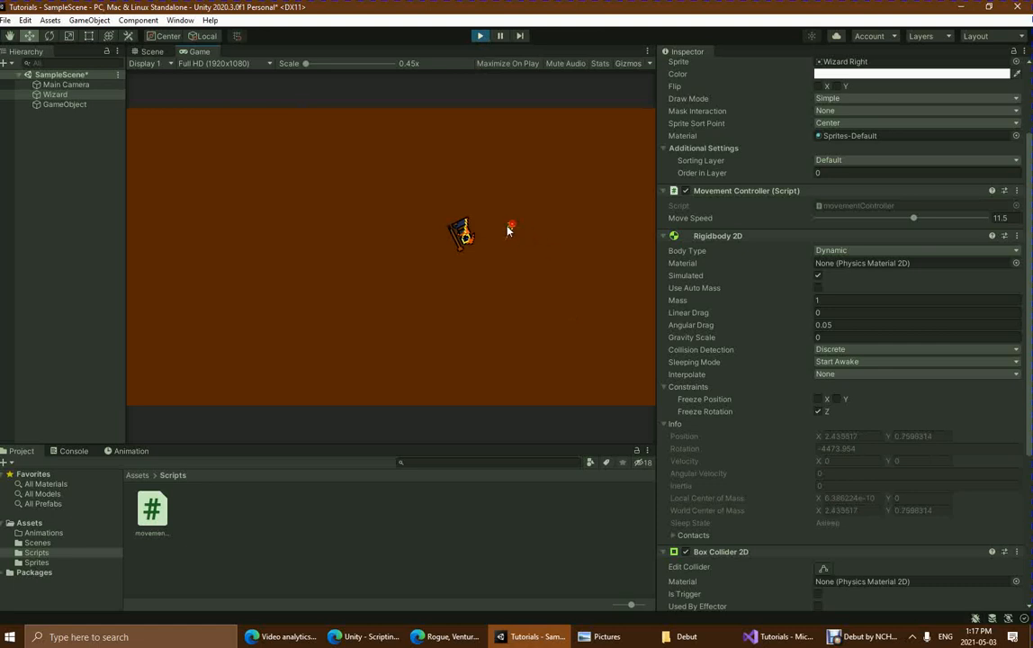
key("a")
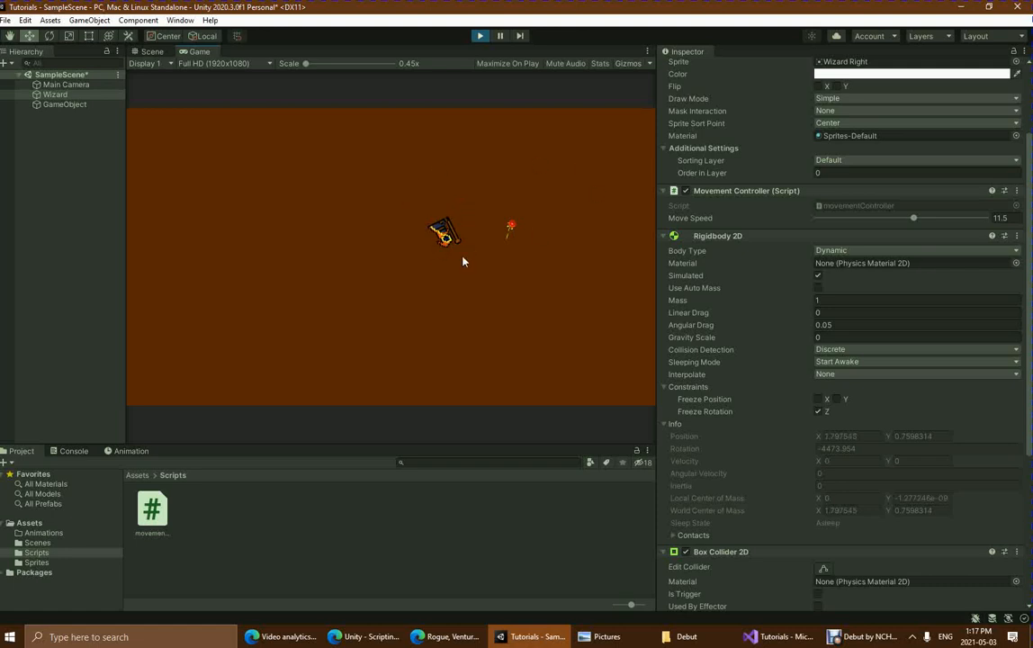
Step: Clear the selection, steer the Wizard around the game area and toward the staff, and reselect the Wizard
left_click(72, 153)
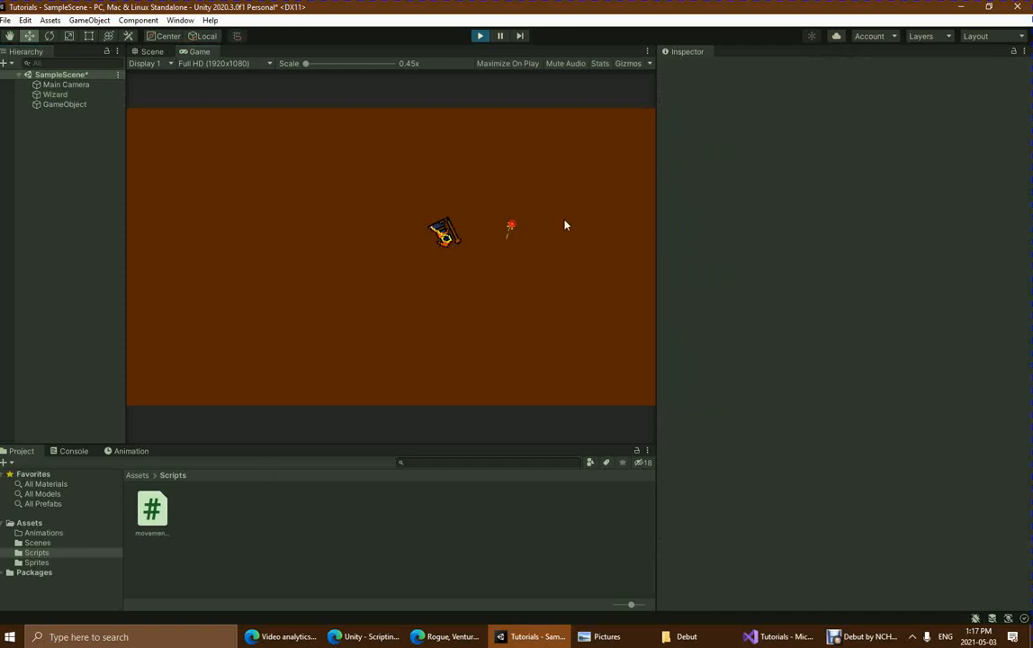
key("a")
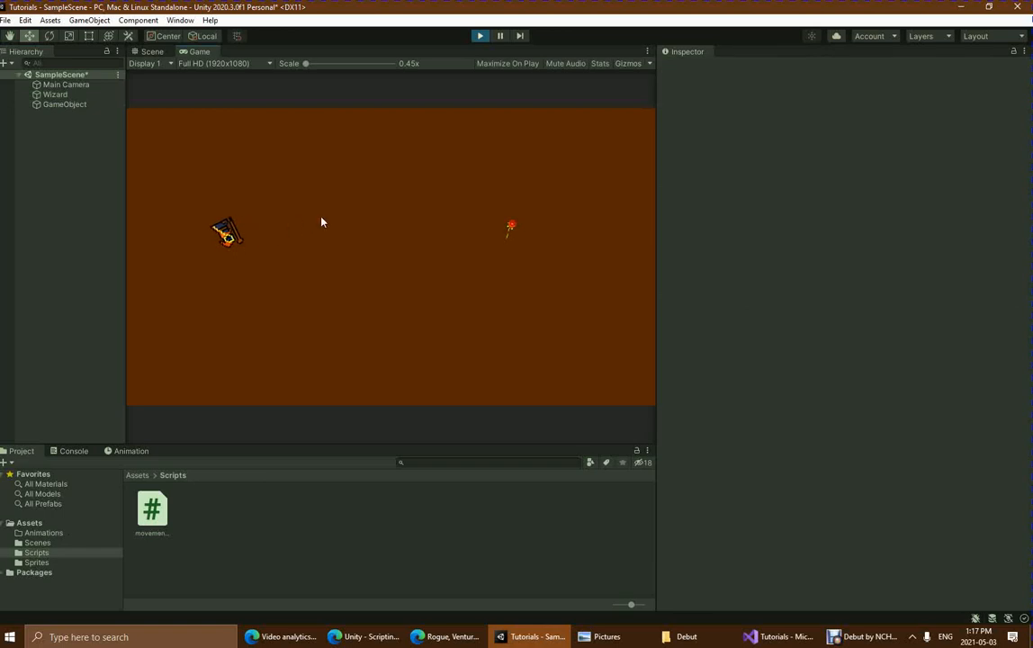
key("s")
key("w")
key("d")
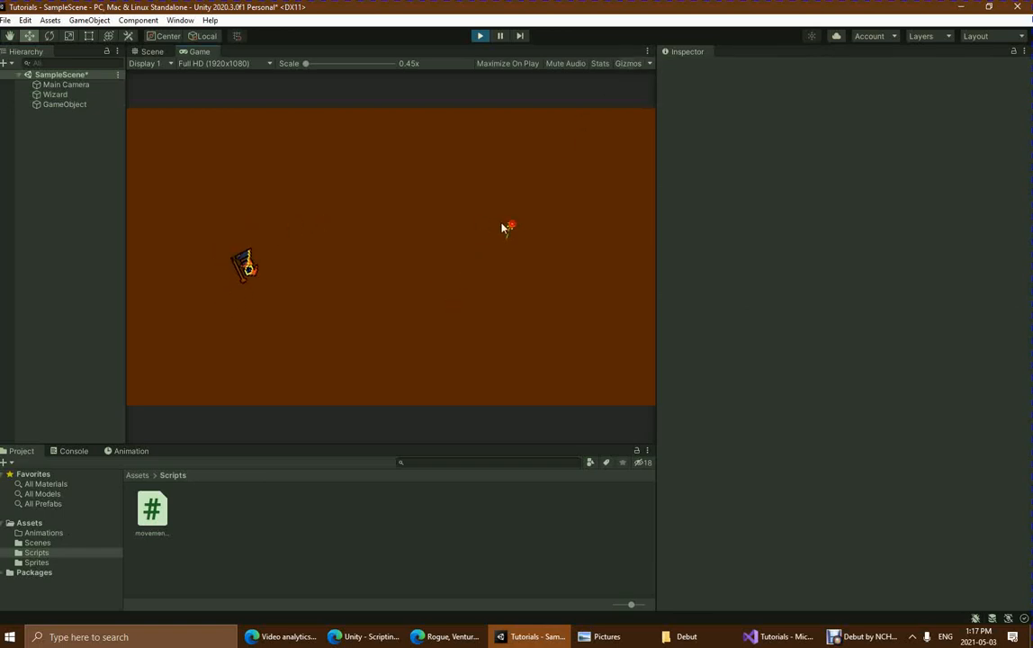
key("d")
key("s")
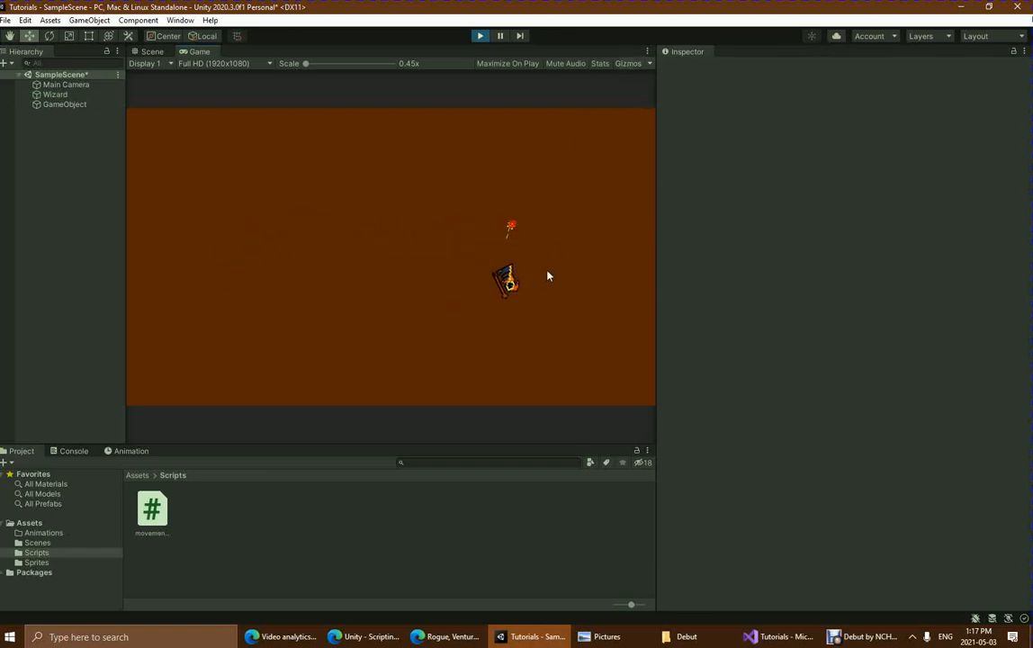
key("a")
key("s")
key("a")
key("w")
key("d")
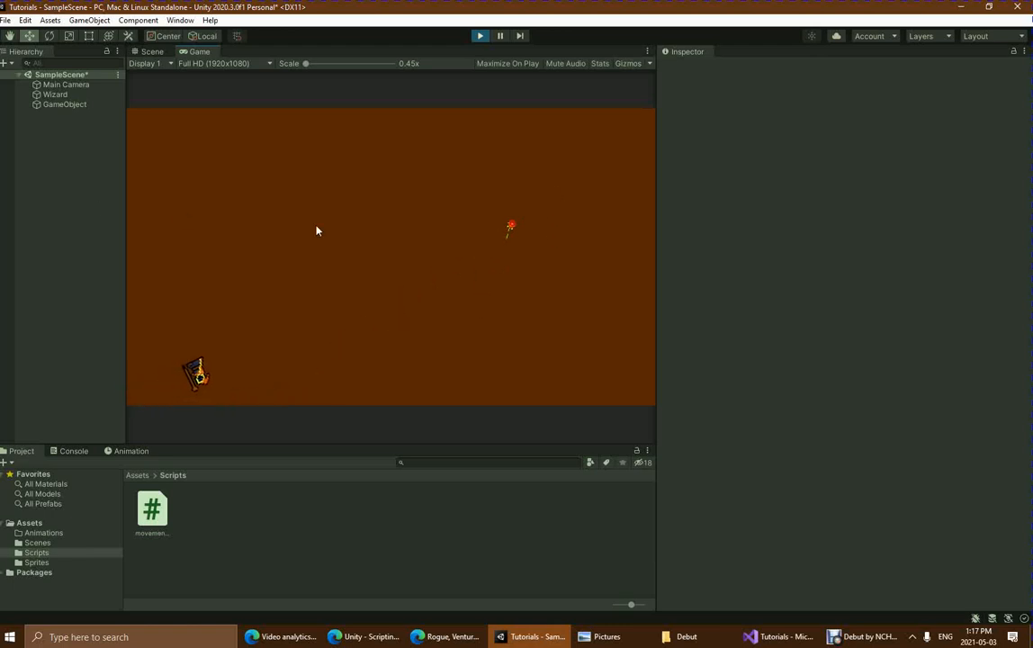
key("d")
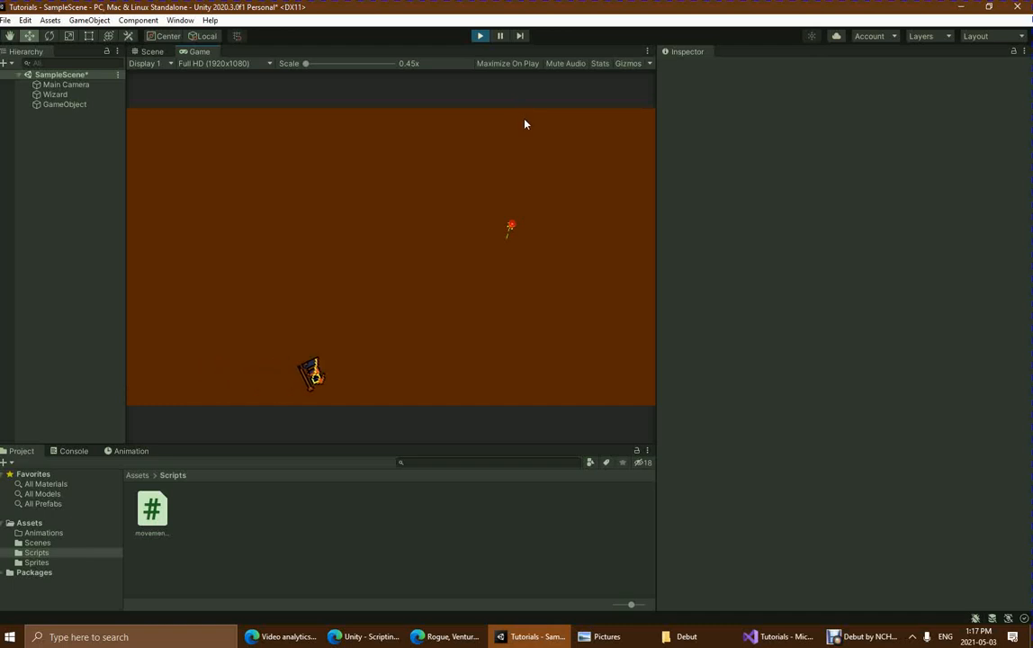
key("w")
left_click(55, 94)
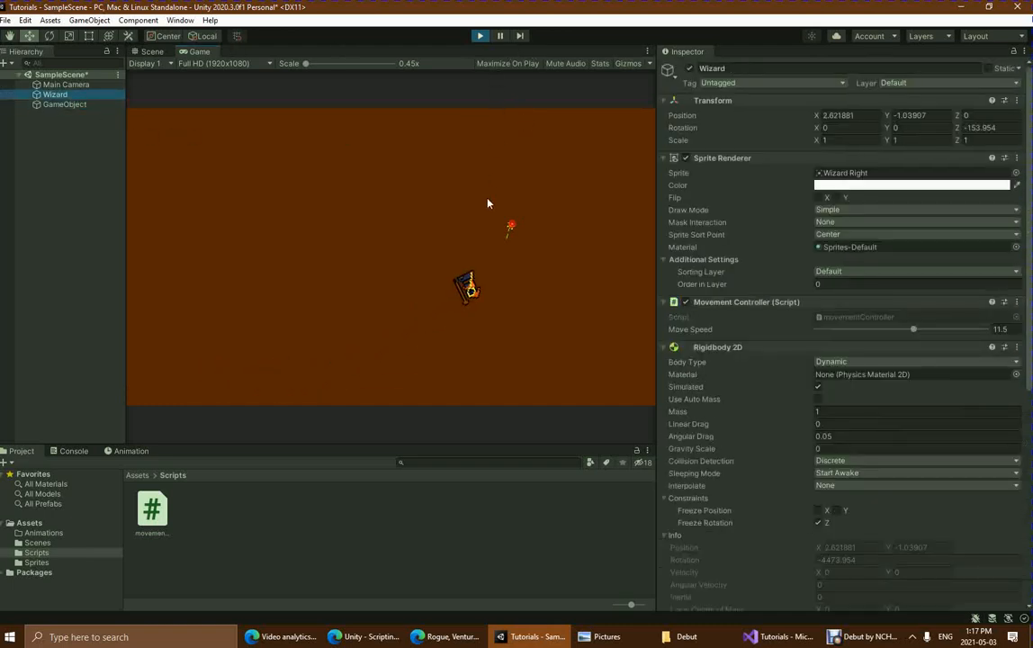